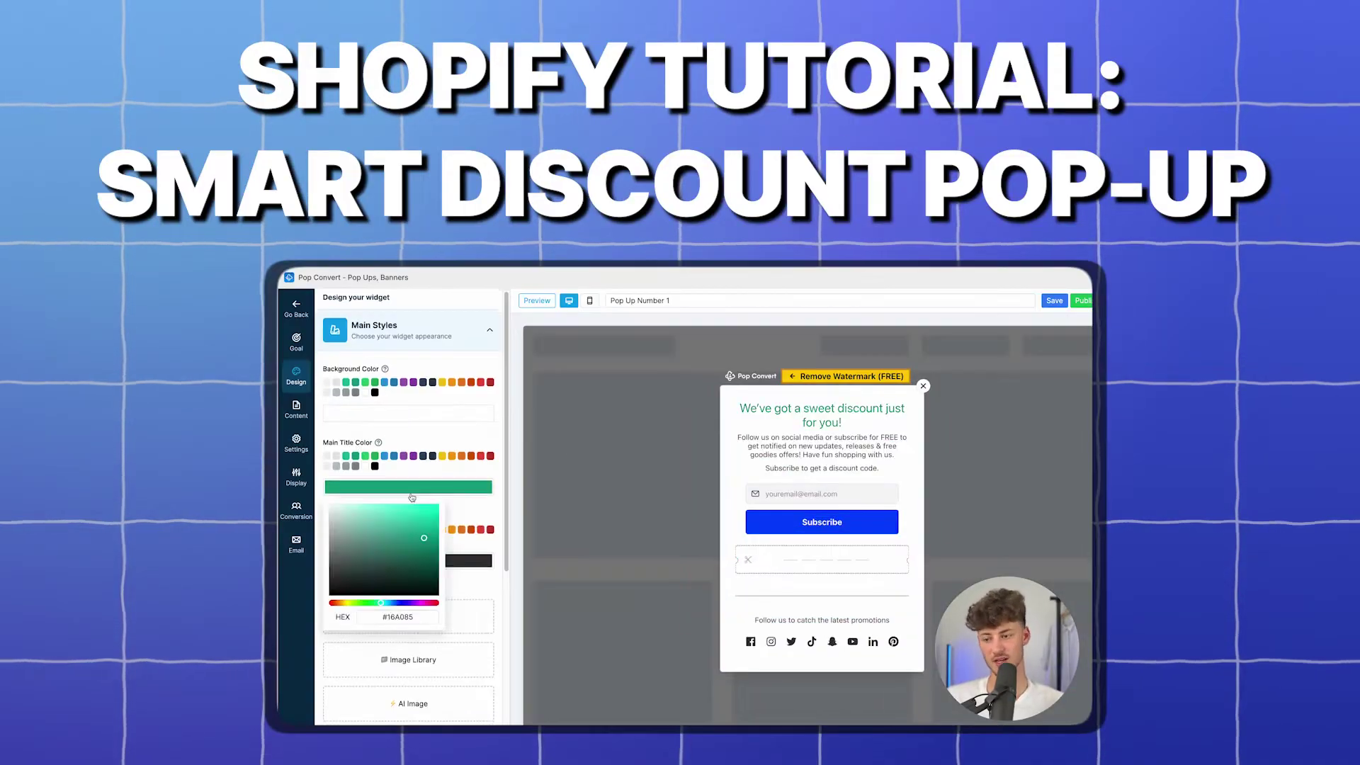
Make the title black, switch the font to Inter, and adjust overlay opacity to 43 and padding
left_click(375, 465)
scroll(408, 532, "down", 5)
left_click(408, 528)
left_click(368, 549)
left_click_drag(368, 568, 397, 569)
left_click_drag(357, 605, 373, 606)
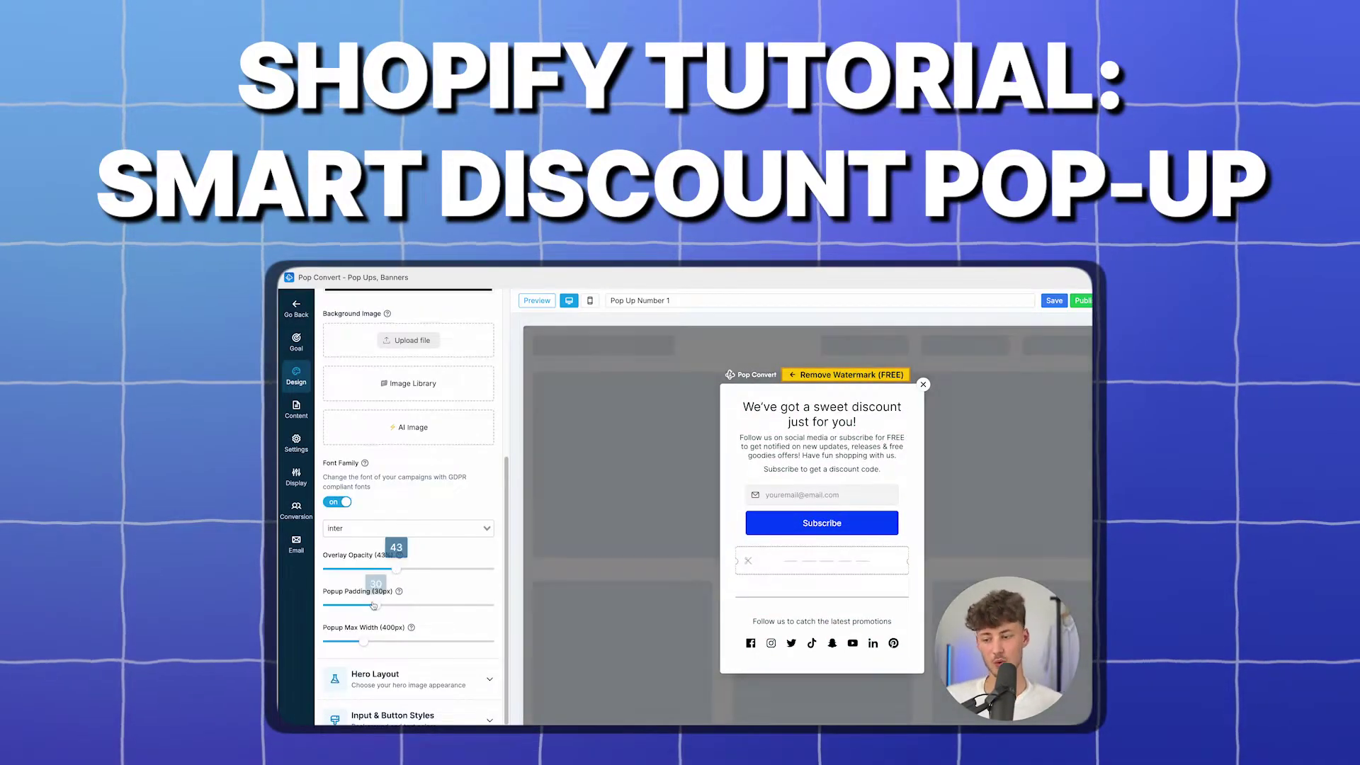
Colour the Subscribe button green and add Name and Phone fields to the form
left_click(393, 716)
left_click(296, 410)
left_click(345, 303)
left_click(345, 428)
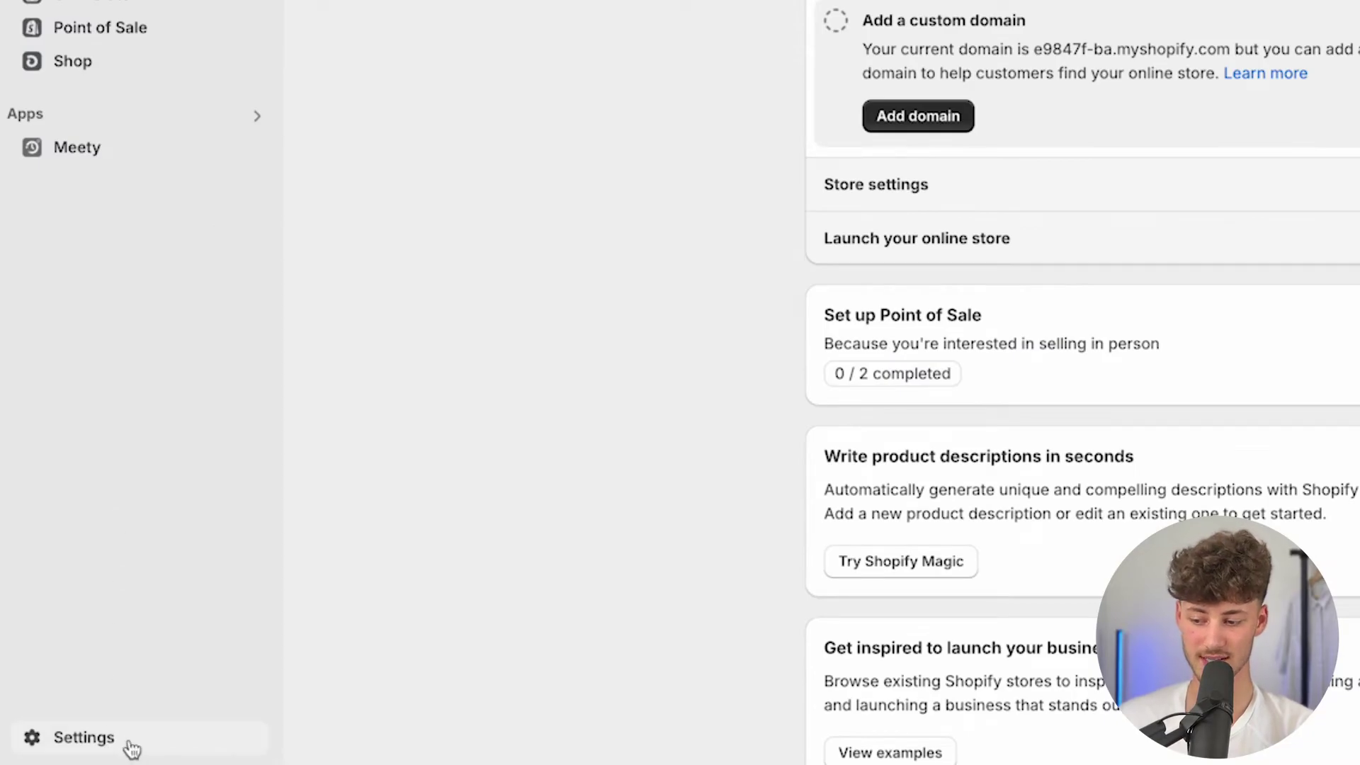
Go to Settings > Apps and sales channels in the Shopify admin
left_click(132, 746)
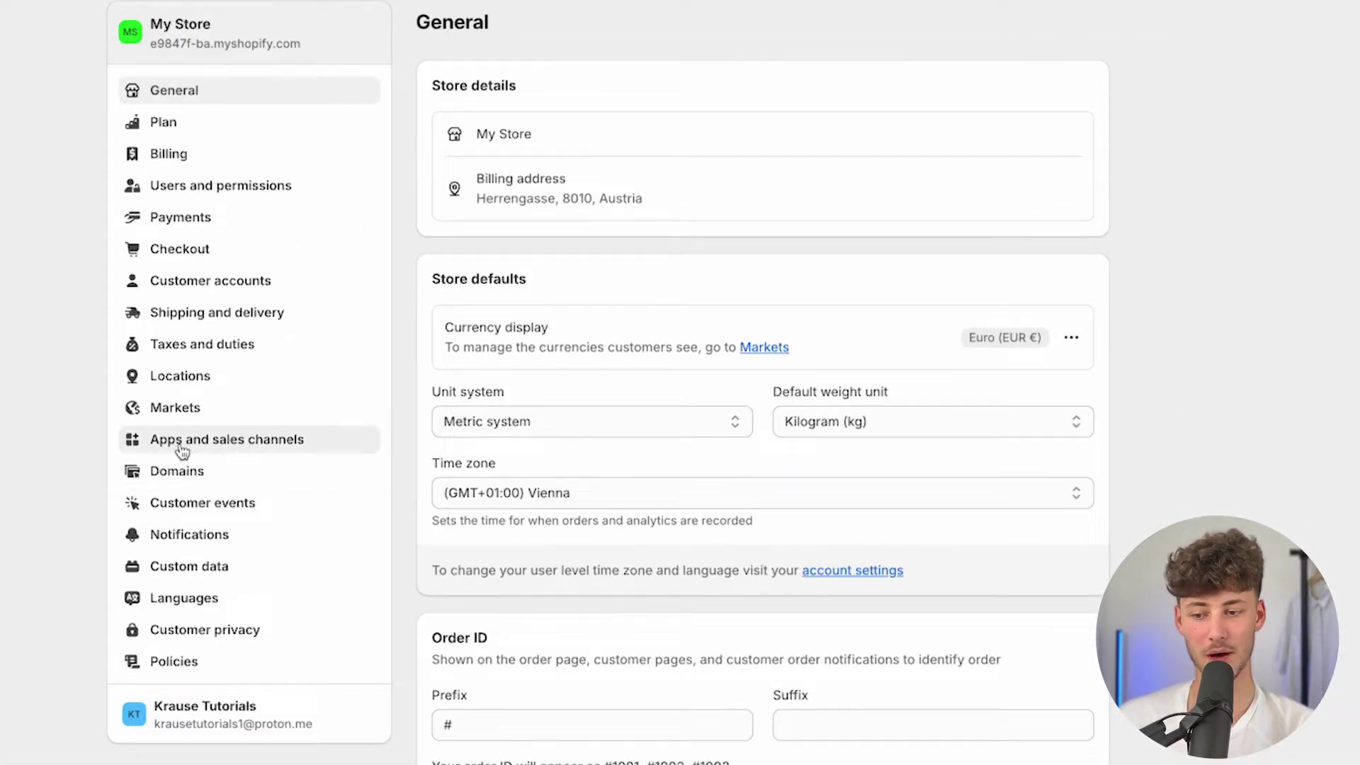
left_click(182, 449)
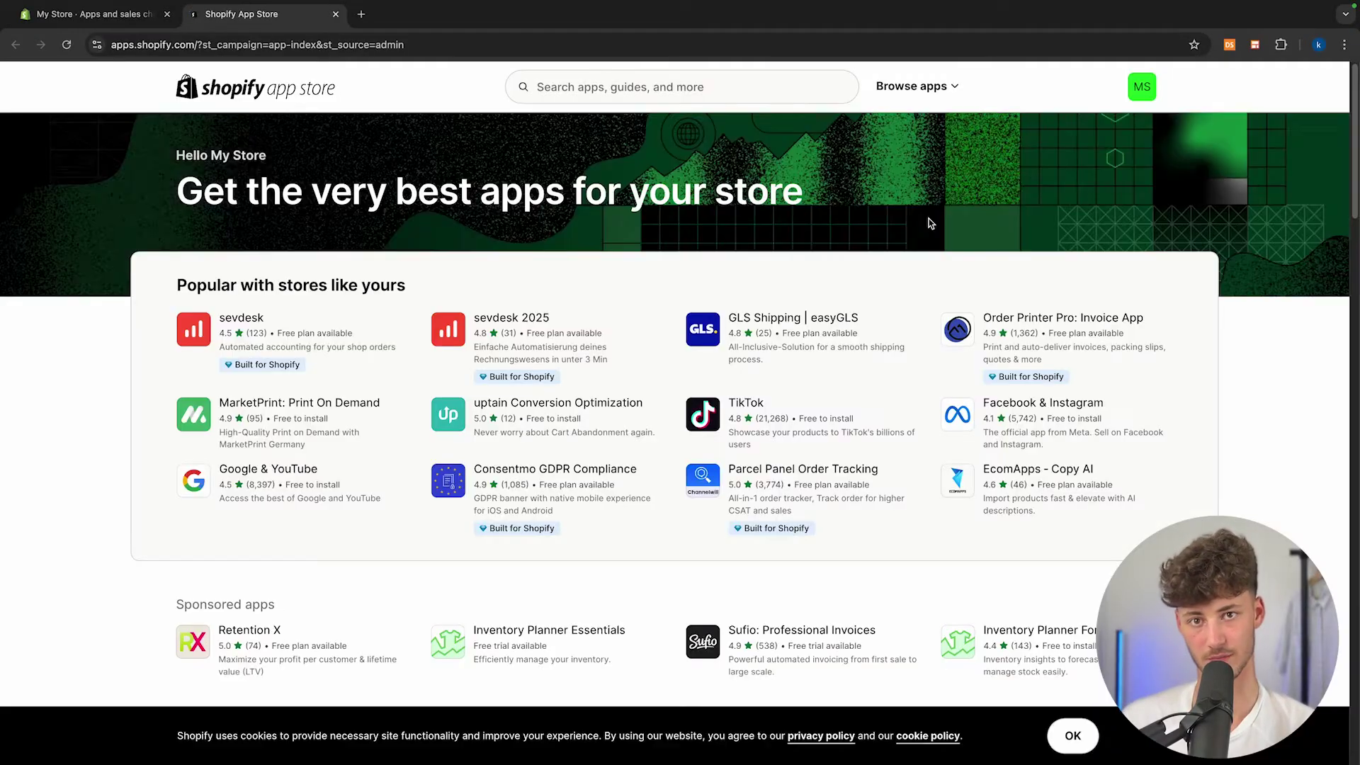
Search the App Store for 'pop up', fixing a stray character in the query
left_click(617, 75)
type("pop")
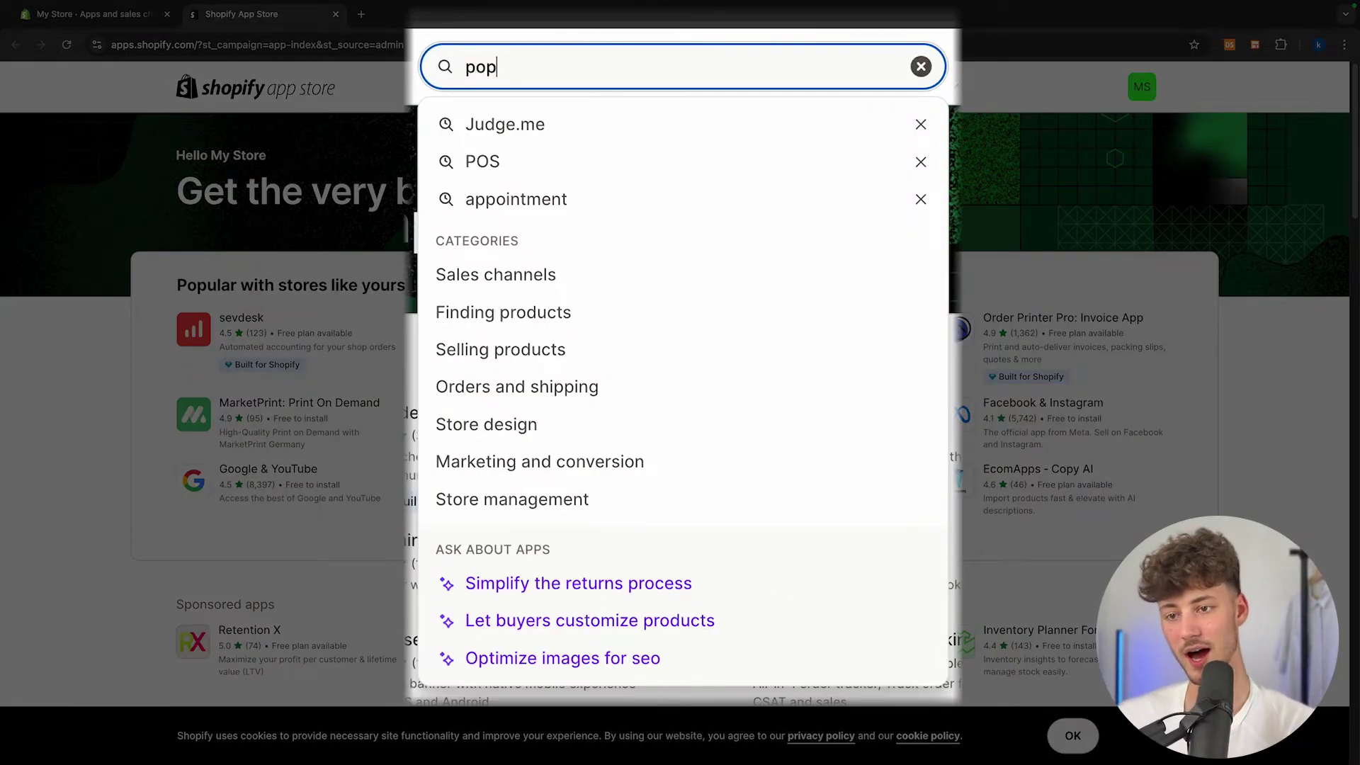
type(" up#")
key("Return")
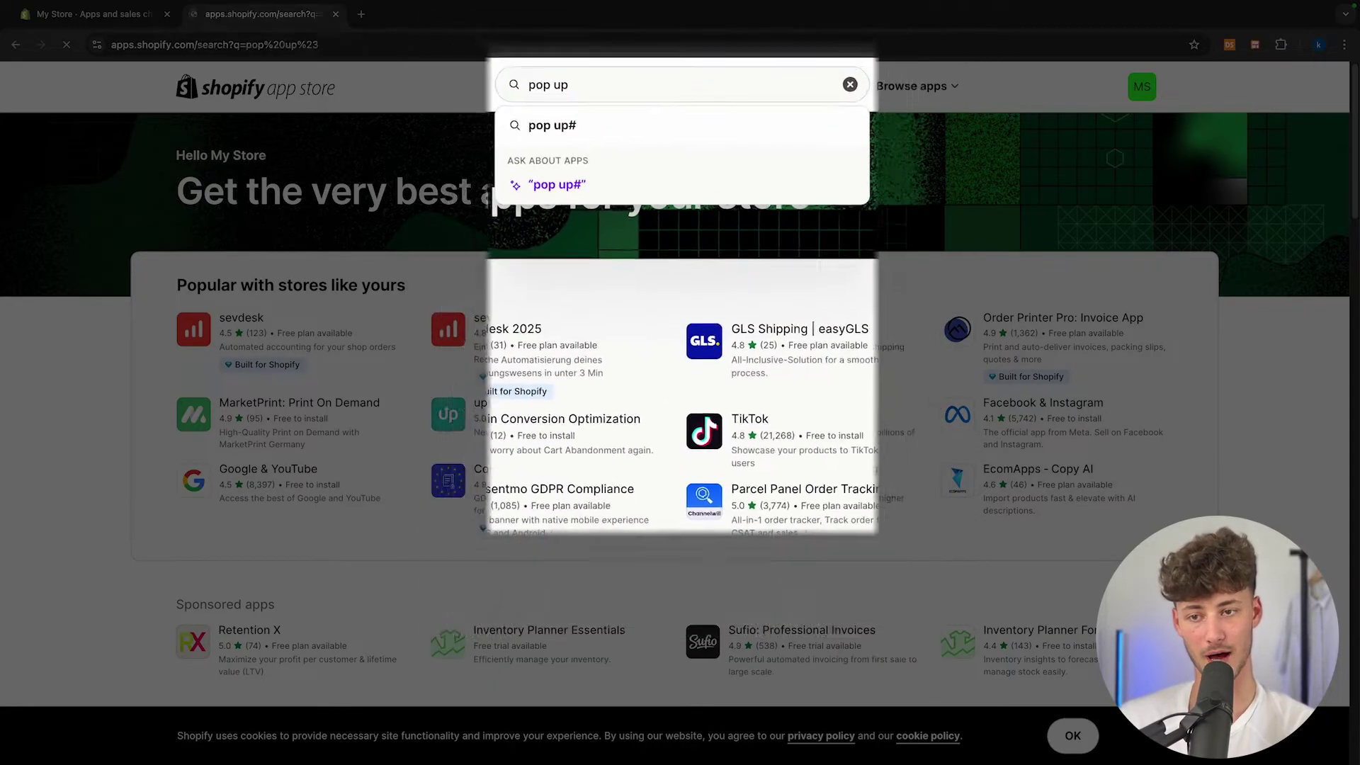
left_click(650, 103)
key("BackSpace")
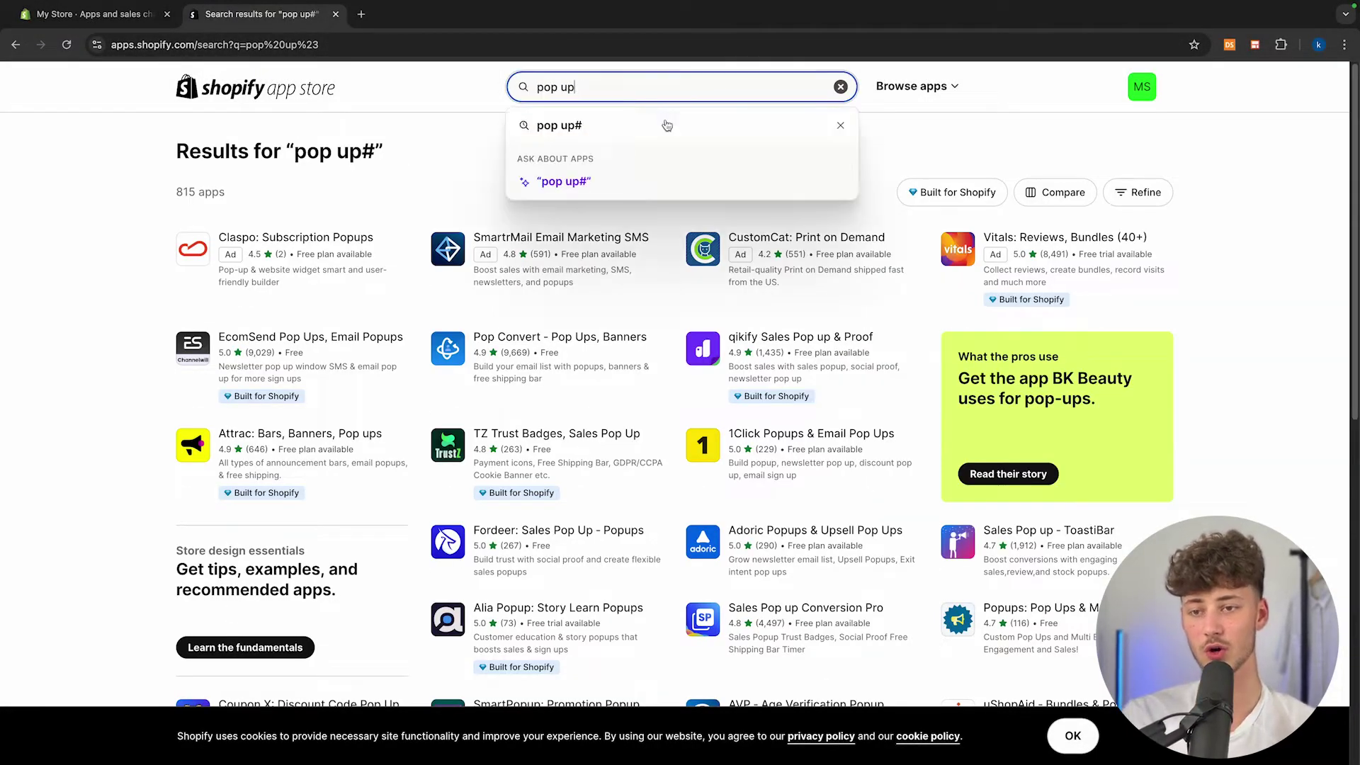
key("Return")
Scroll through the 815 'pop up' app results
scroll(670, 165, "down", 6)
scroll(670, 165, "up", 5)
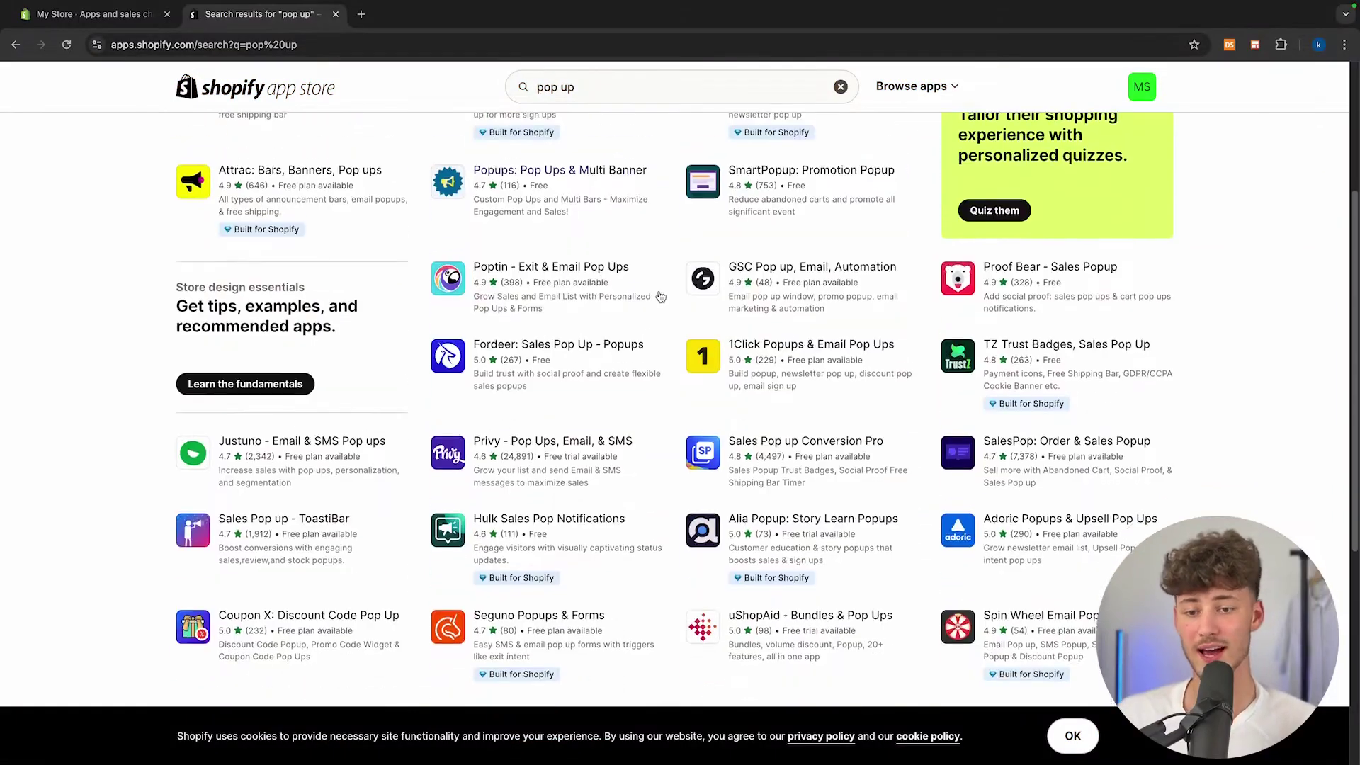
scroll(660, 296, "up", 3)
scroll(668, 422, "down", 5)
scroll(668, 423, "up", 5)
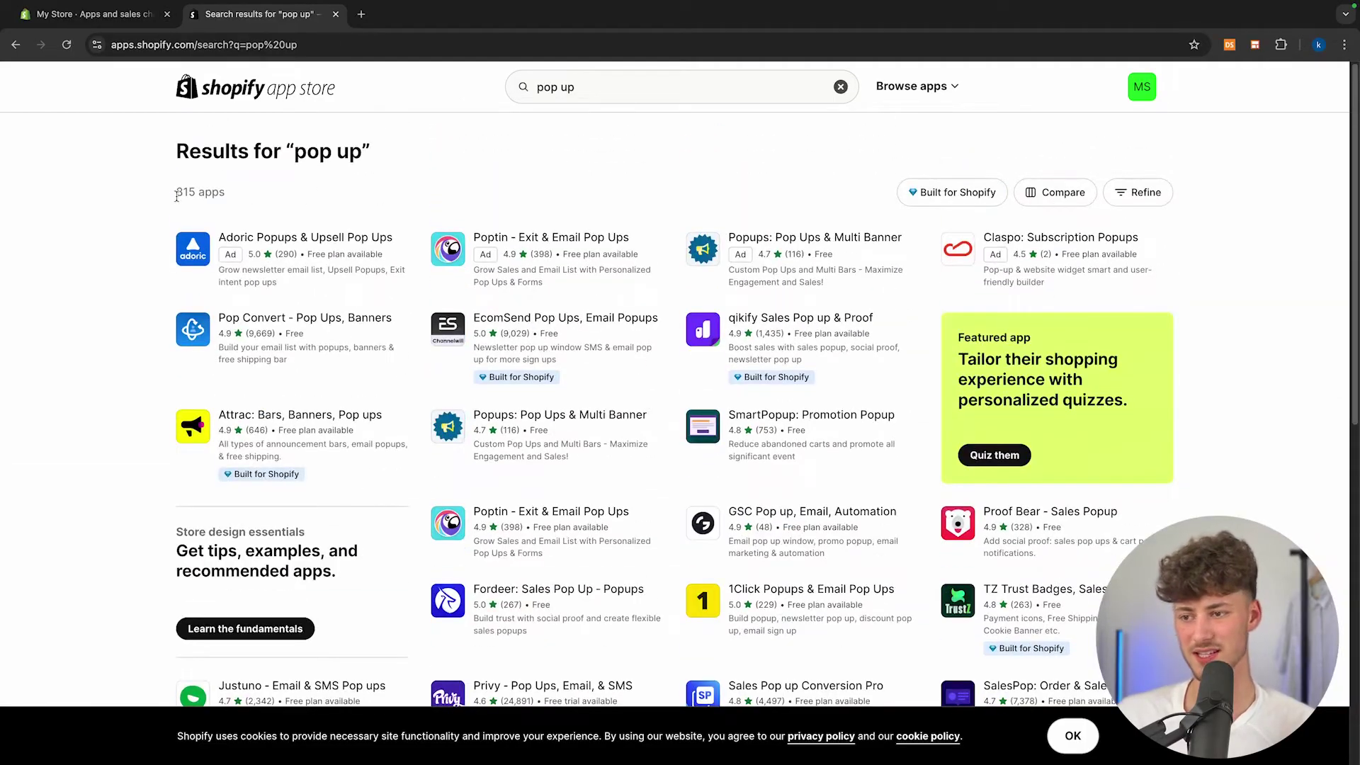
scroll(447, 291, "down", 5)
scroll(448, 340, "up", 5)
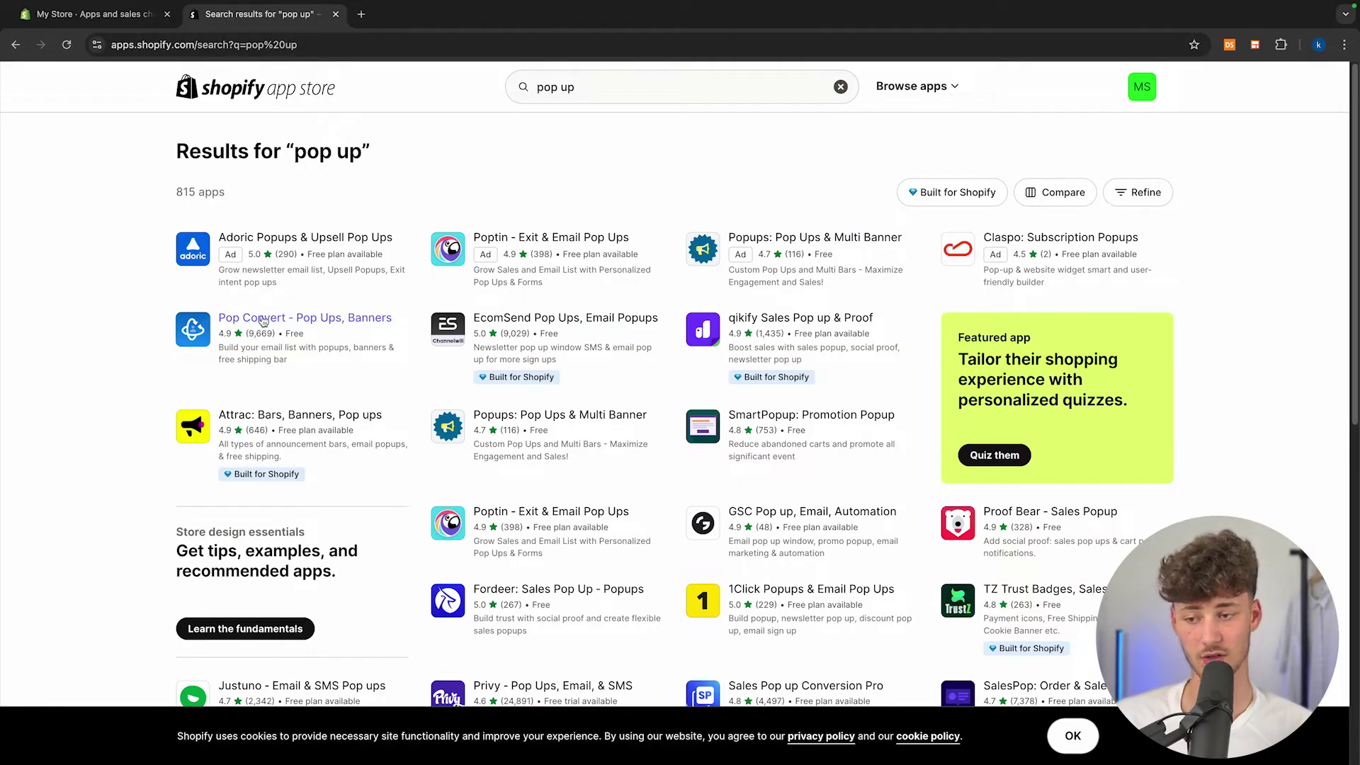
Open the Pop Convert - Pop Ups, Banners listing, review its details, and start installing it
left_click(263, 321)
left_click_drag(216, 155, 303, 172)
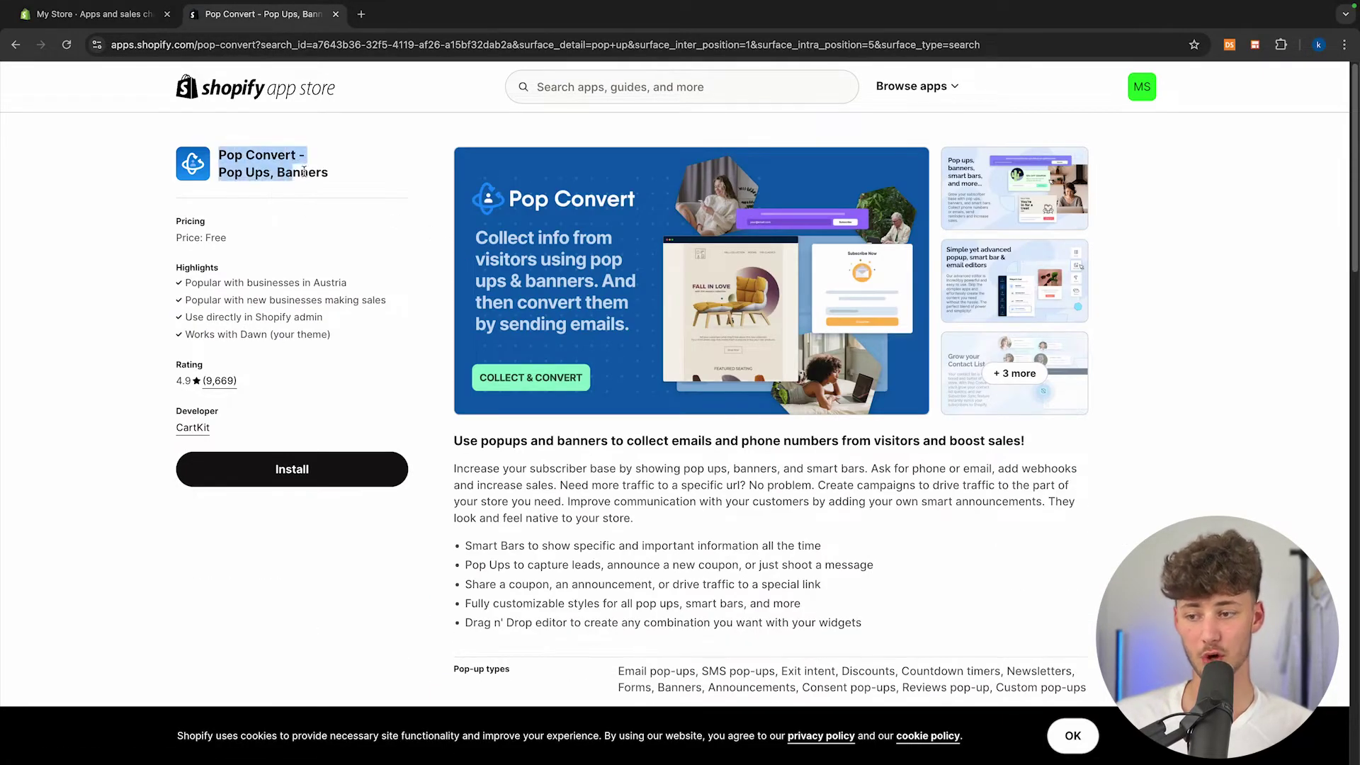
left_click(303, 172)
left_click_drag(153, 243, 244, 243)
scroll(434, 382, "down", 15)
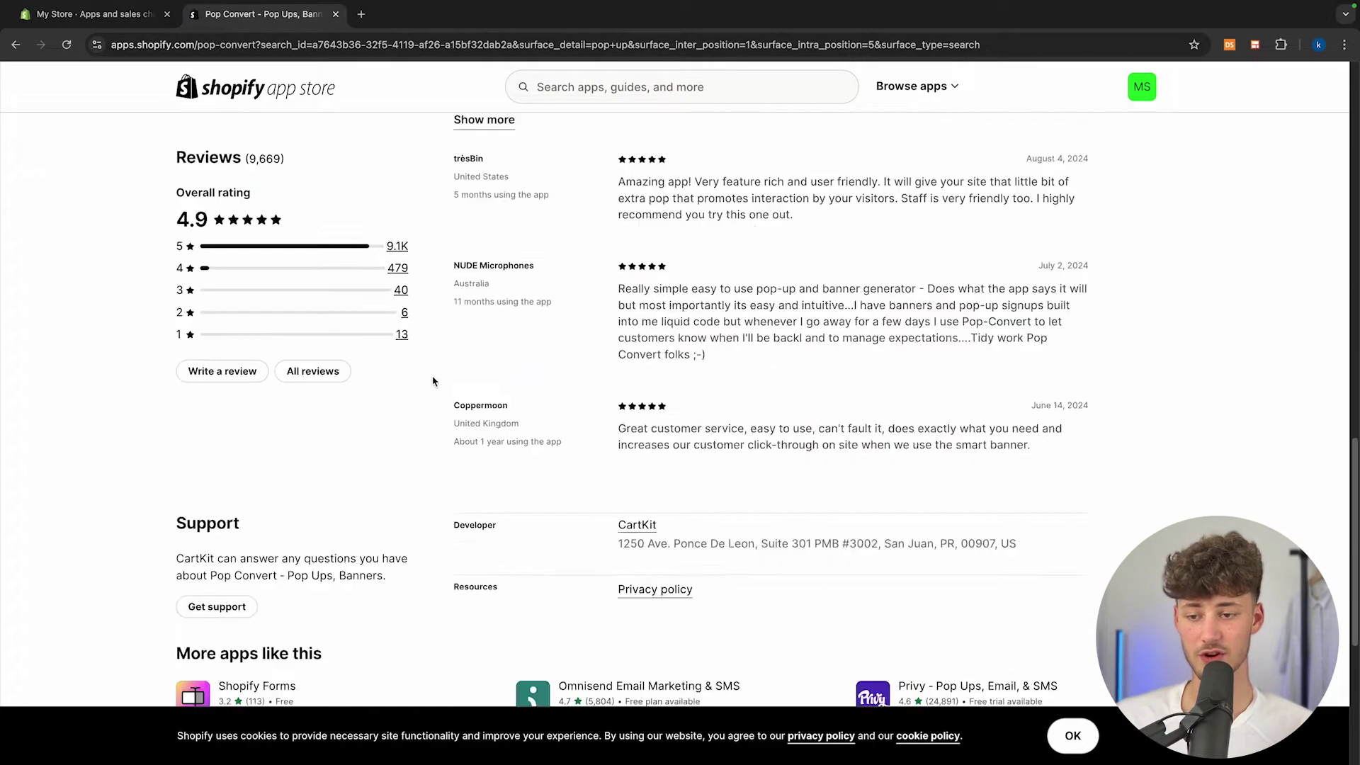
scroll(431, 368, "up", 15)
left_click(997, 382)
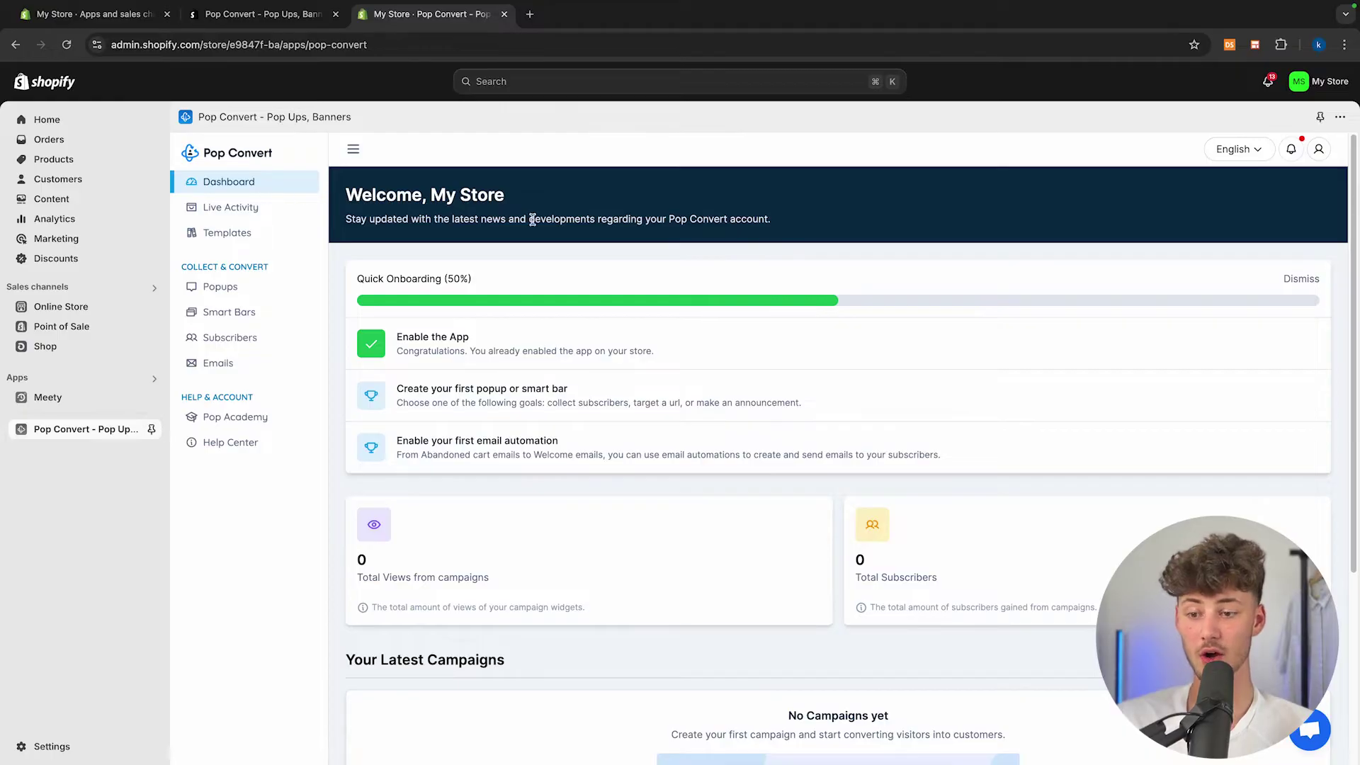
Review the 50% Quick Onboarding checklist and follow its create-first-popup step
scroll(607, 290, "down", 4)
scroll(607, 287, "up", 4)
scroll(506, 333, "down", 3)
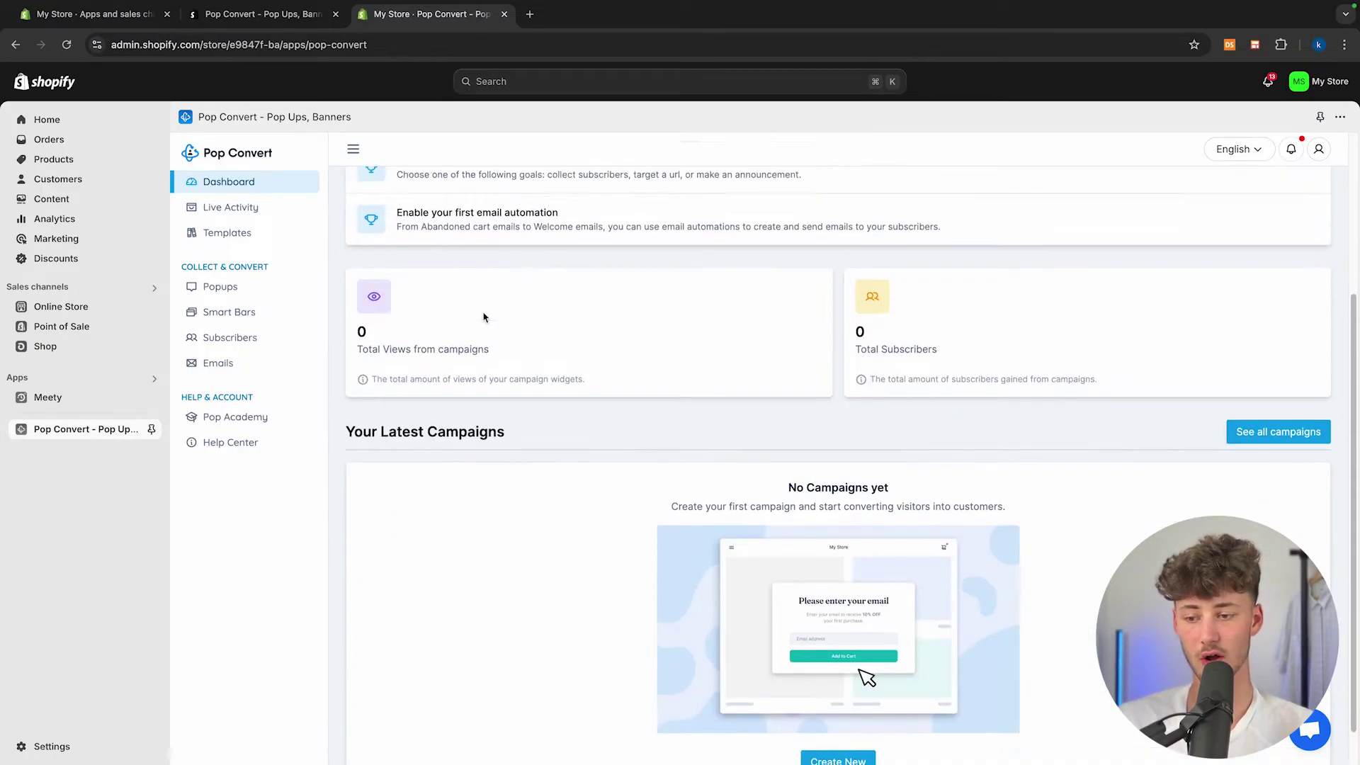
scroll(496, 312, "up", 3)
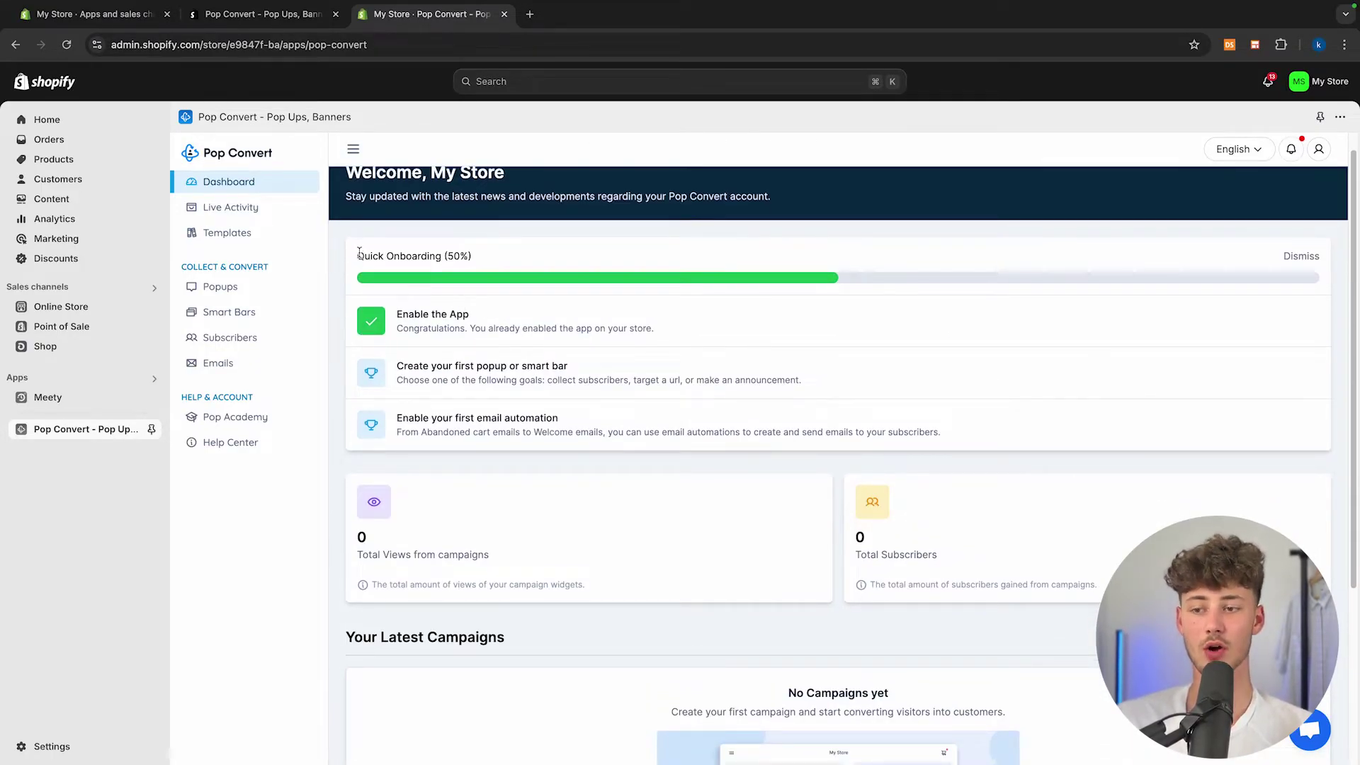
left_click_drag(359, 253, 492, 263)
left_click(473, 328)
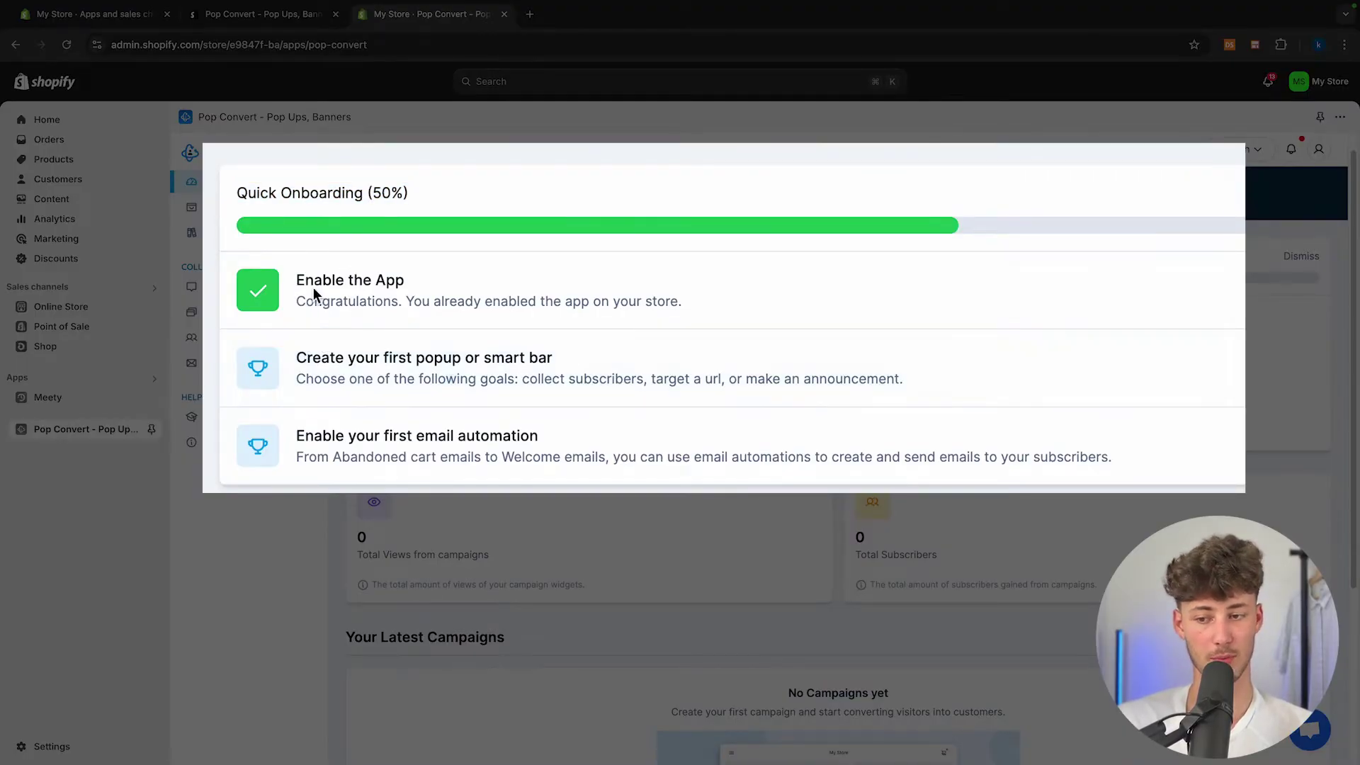
left_click_drag(297, 278, 413, 291)
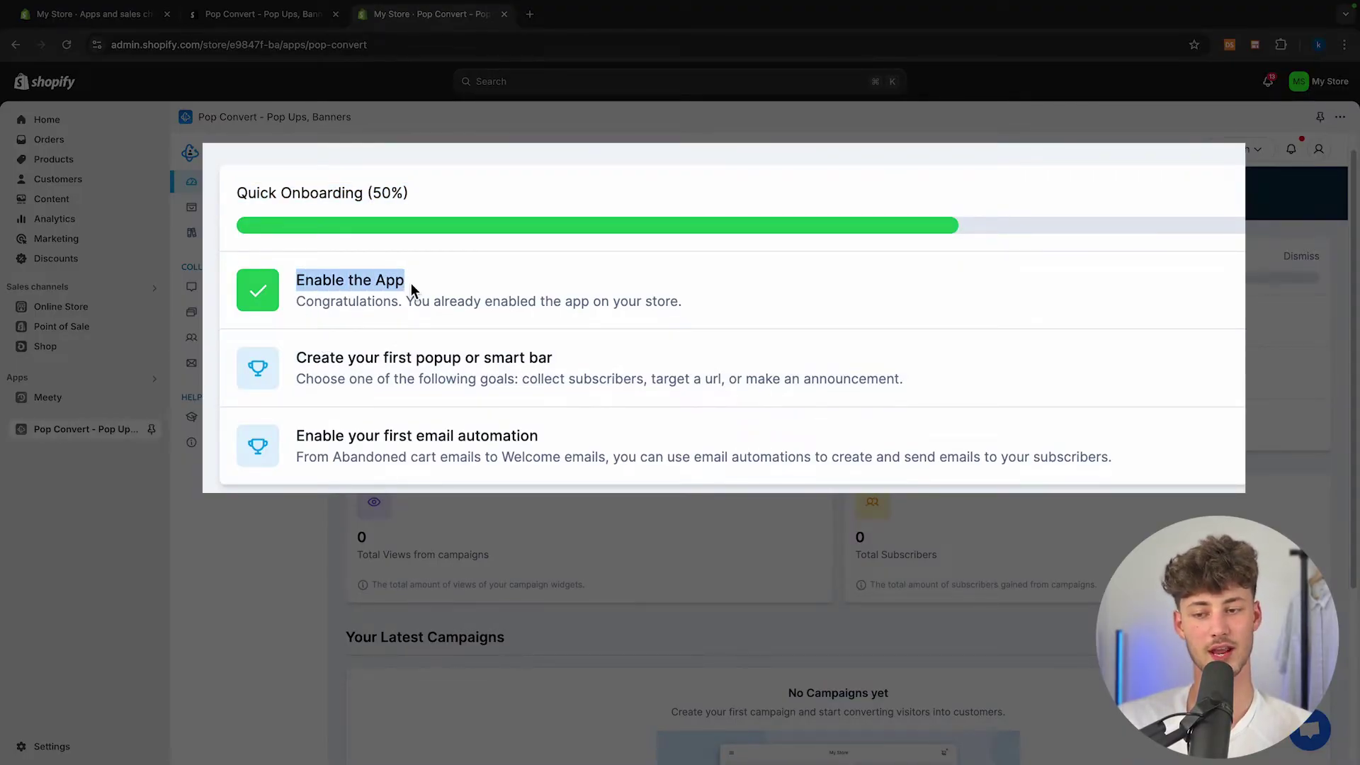
left_click(304, 361)
left_click_drag(305, 360, 576, 364)
left_click(576, 364)
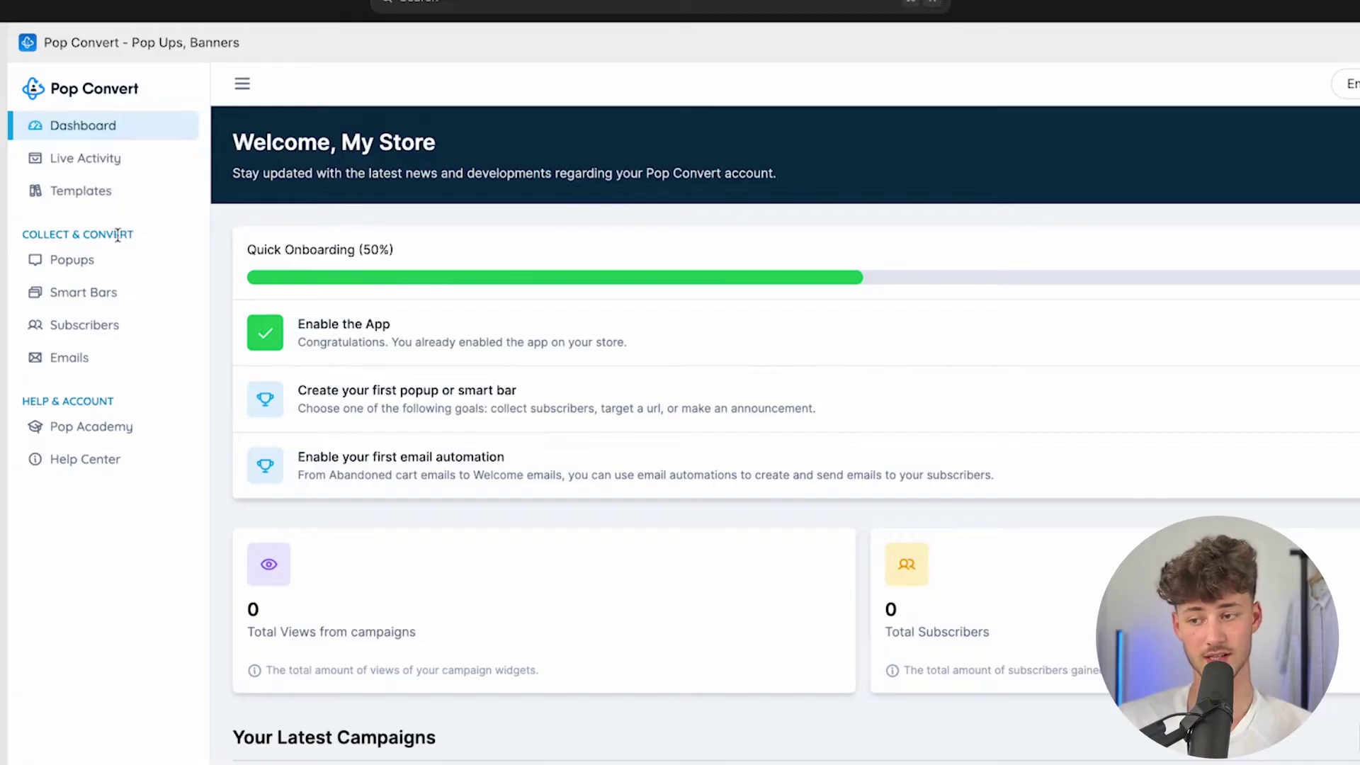
Browse the Popups, Smart Bars, Subscribers and Emails pages, ending on the empty Popups list
left_click(99, 271)
left_click(105, 299)
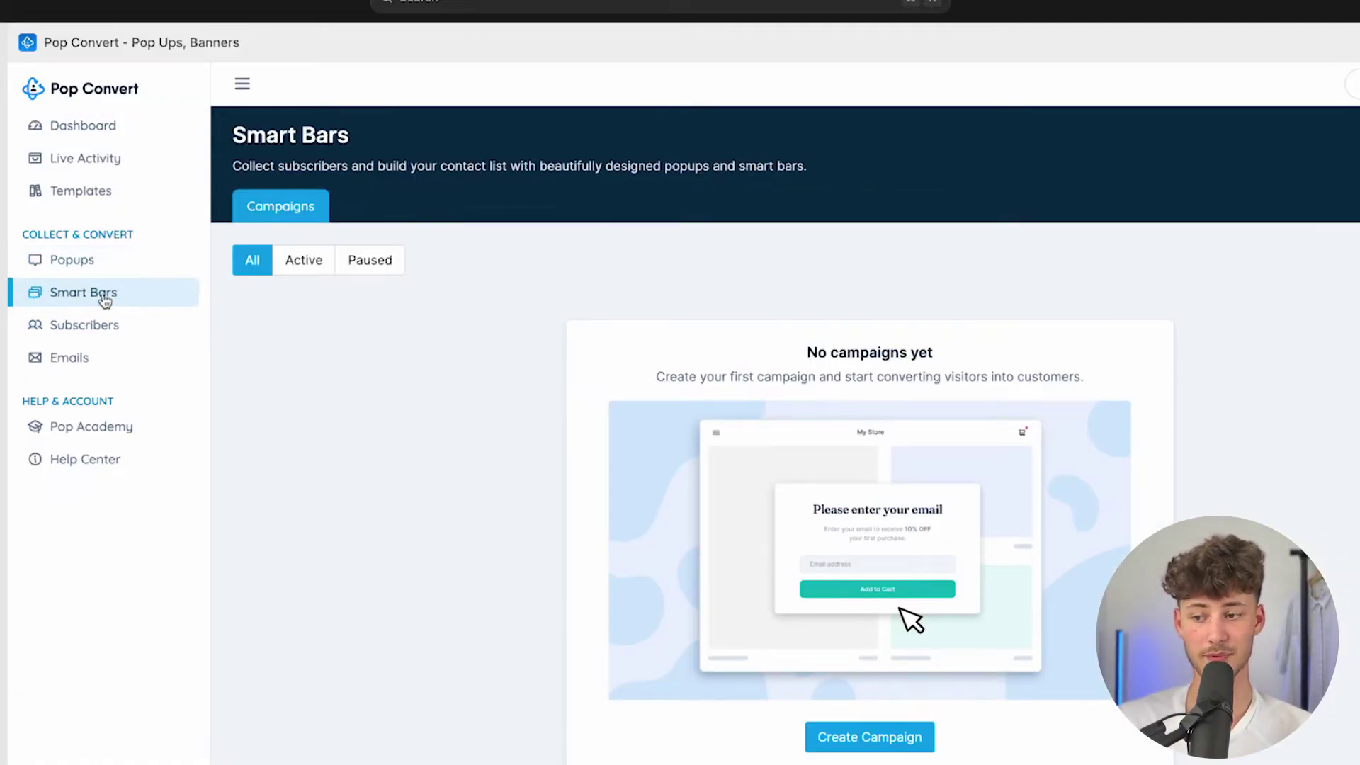
left_click(100, 332)
left_click(123, 354)
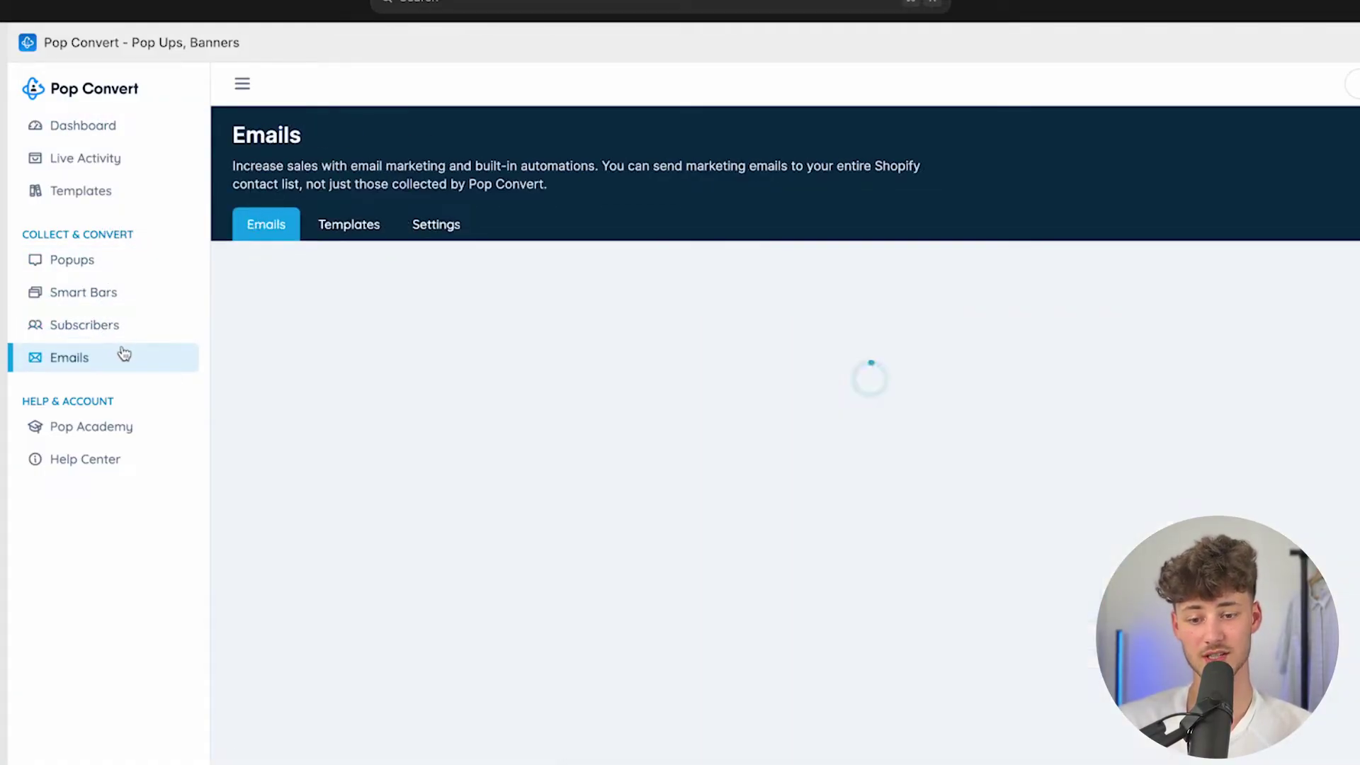
left_click(117, 262)
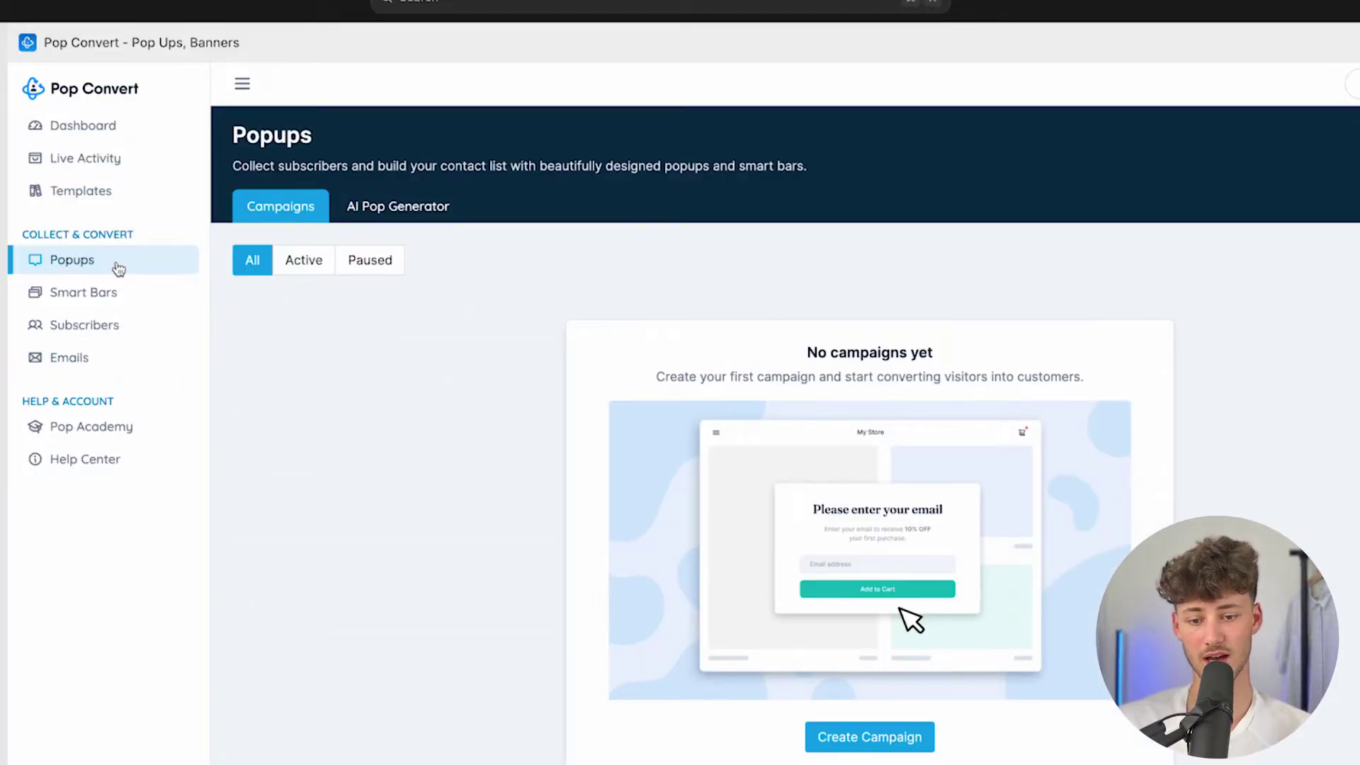
left_click(142, 289)
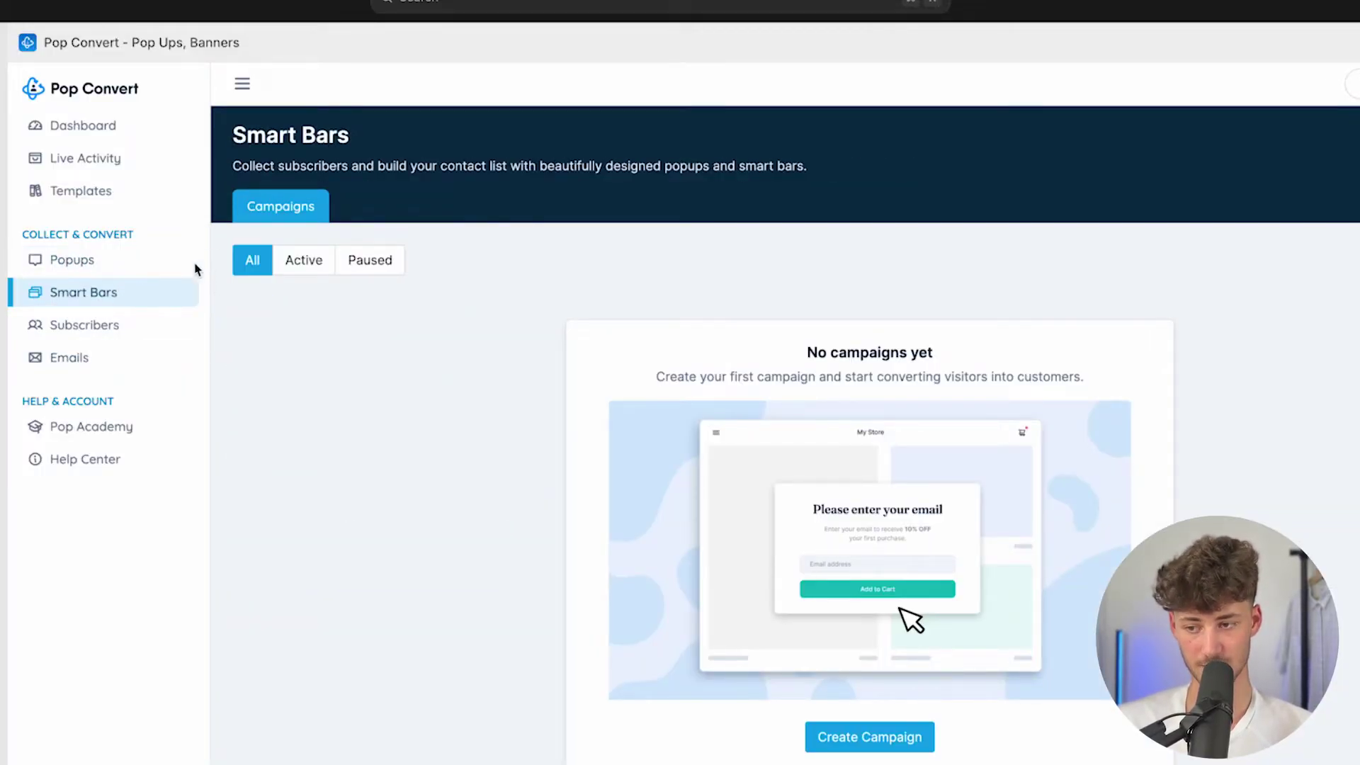
left_click_drag(250, 138, 346, 136)
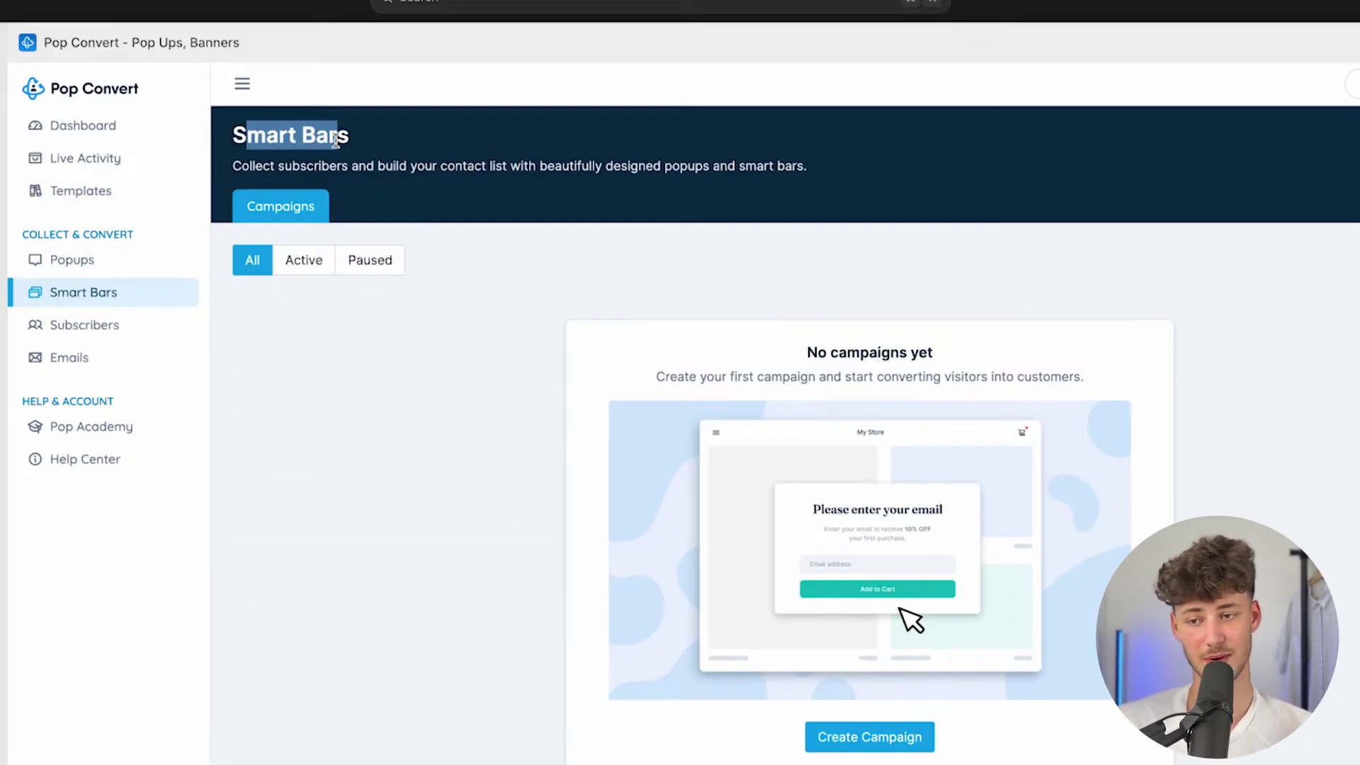
left_click(346, 136)
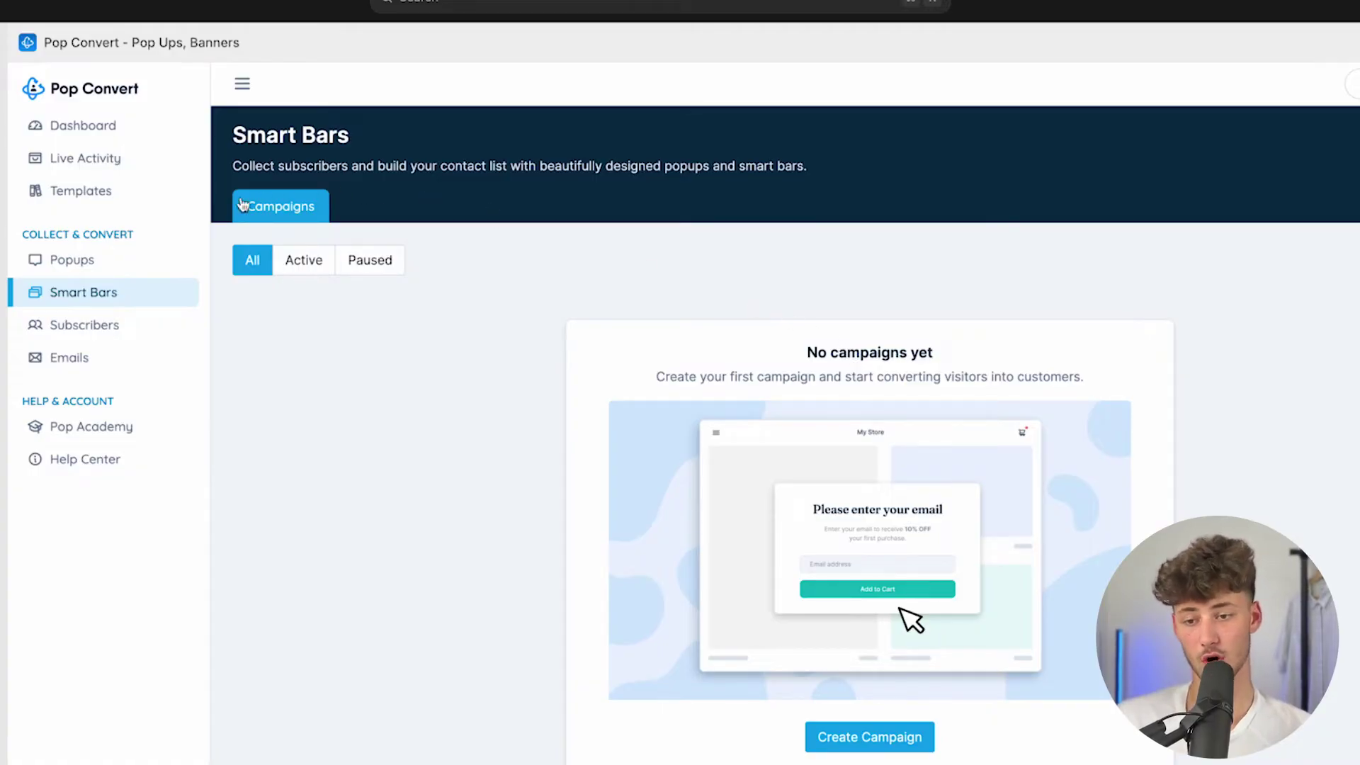
left_click(141, 260)
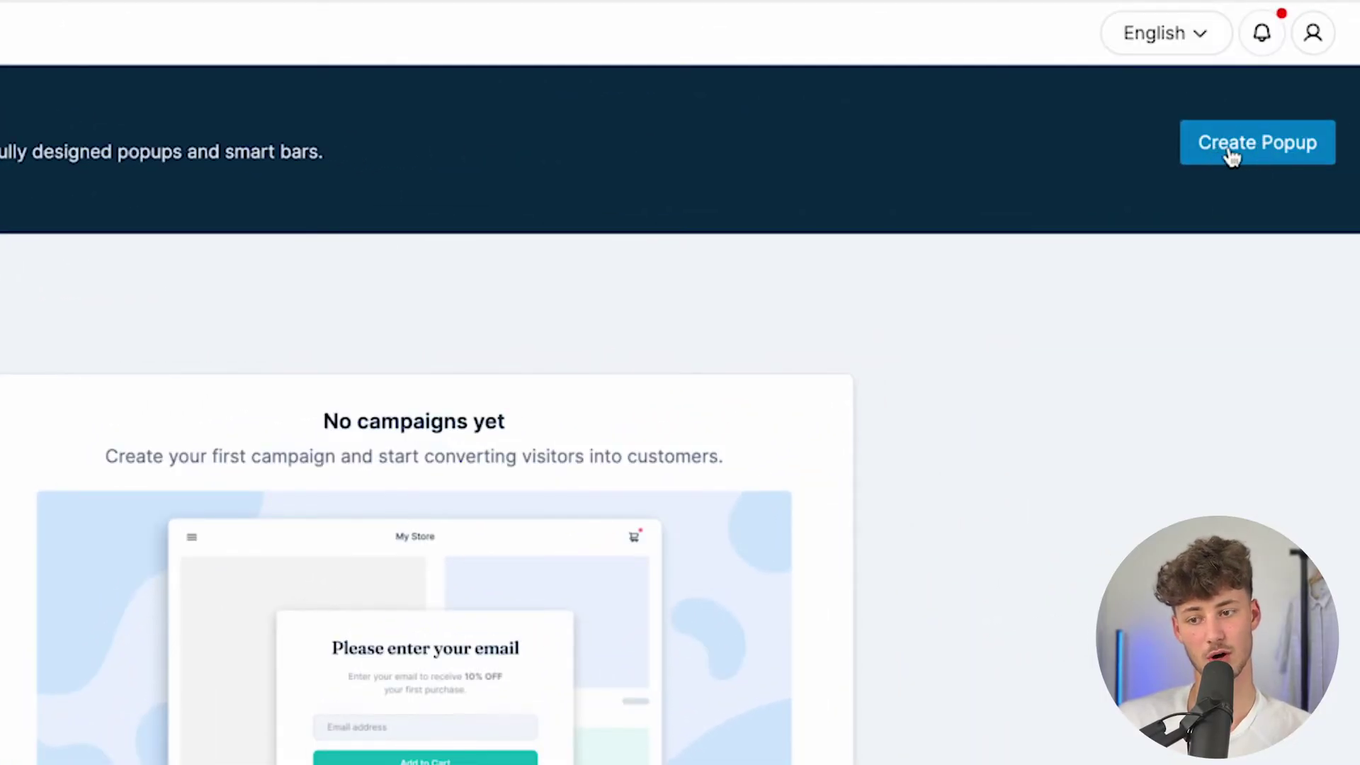
Look at the AI pop-up generator and close it again
left_click(1231, 155)
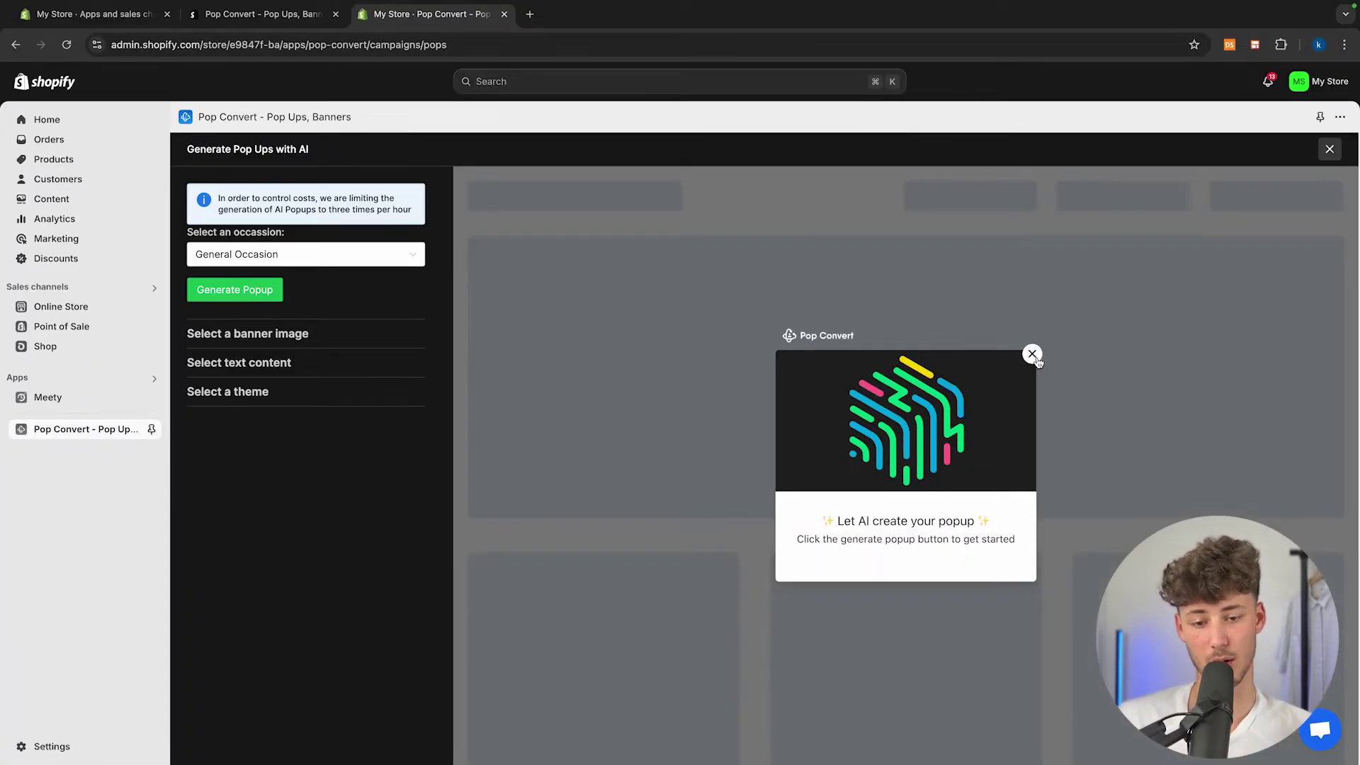
mouse_move(1034, 355)
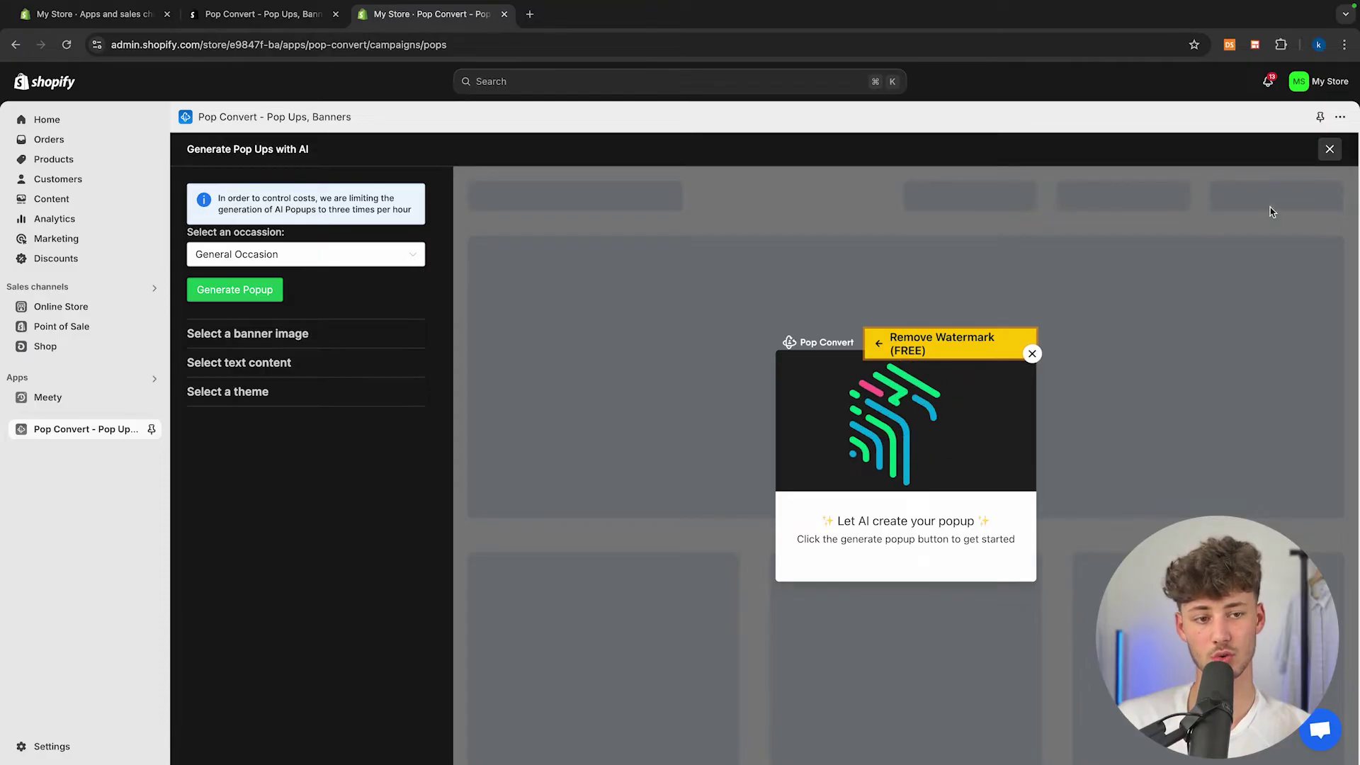
left_click(1330, 148)
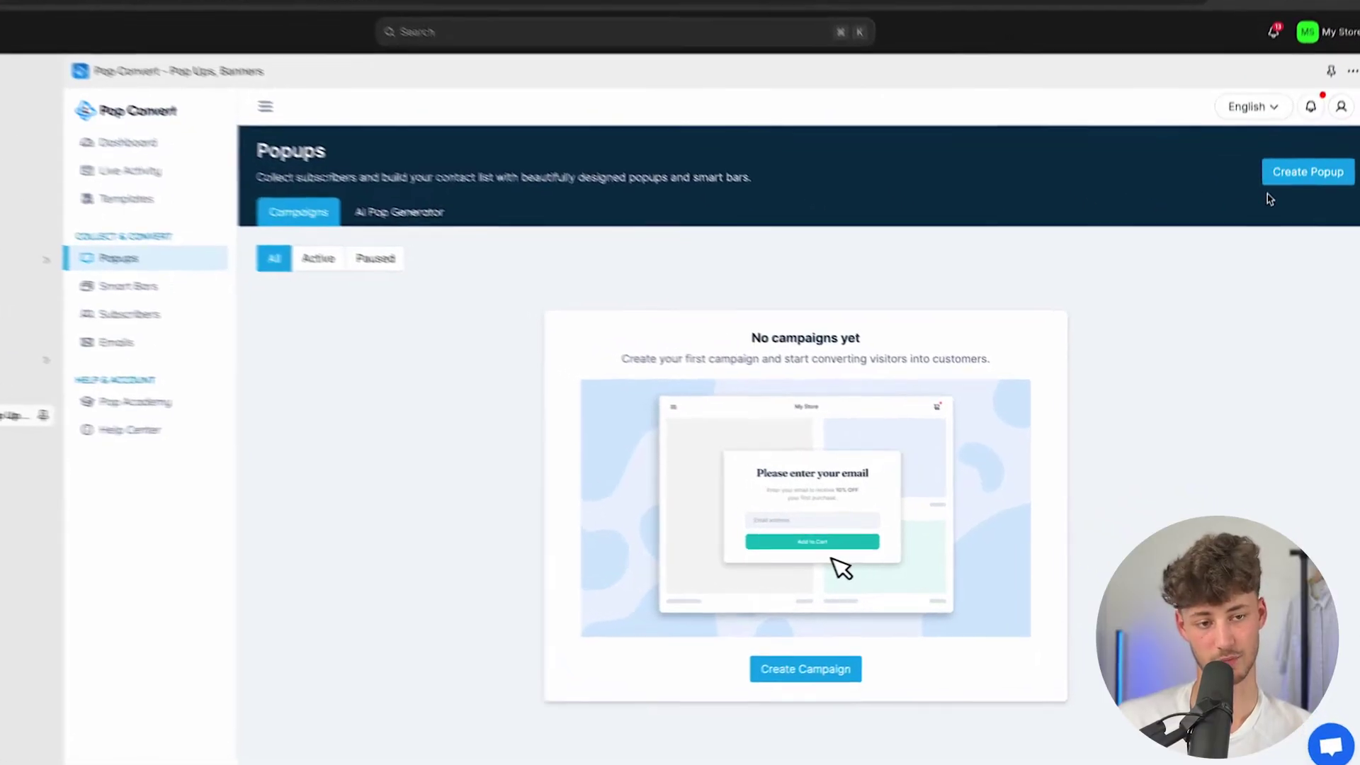
Start a new campaign and name it 'Pop Up Number 1'
left_click(1299, 208)
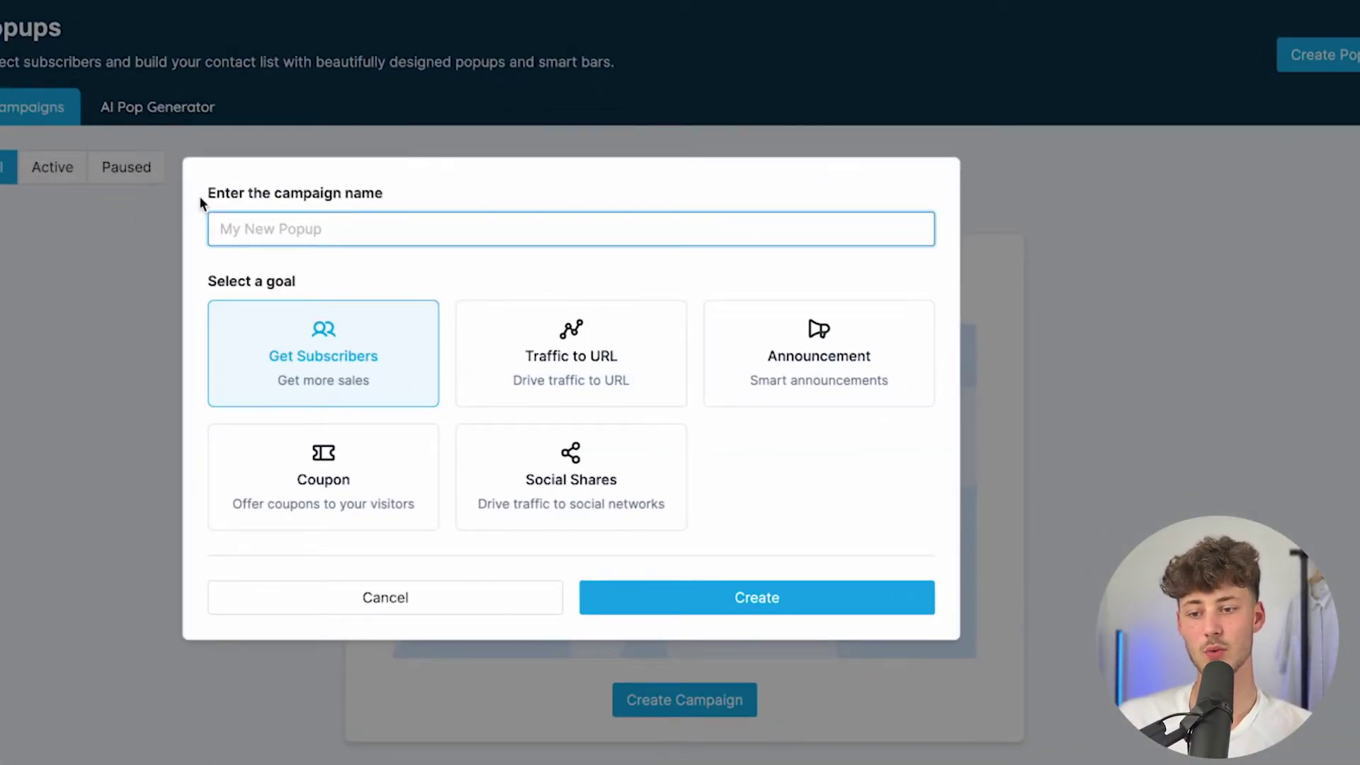
left_click_drag(201, 203, 397, 211)
left_click(325, 225)
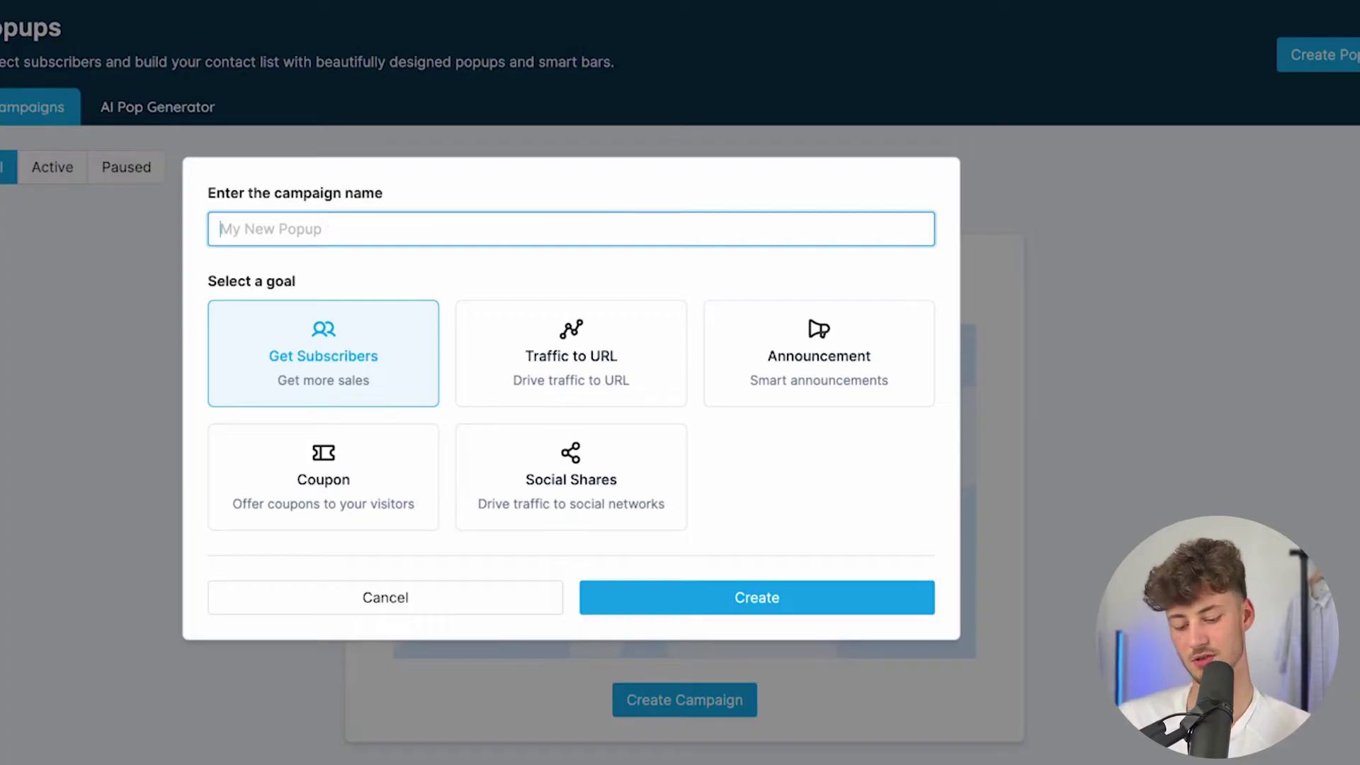
type("Pop Up Number 1")
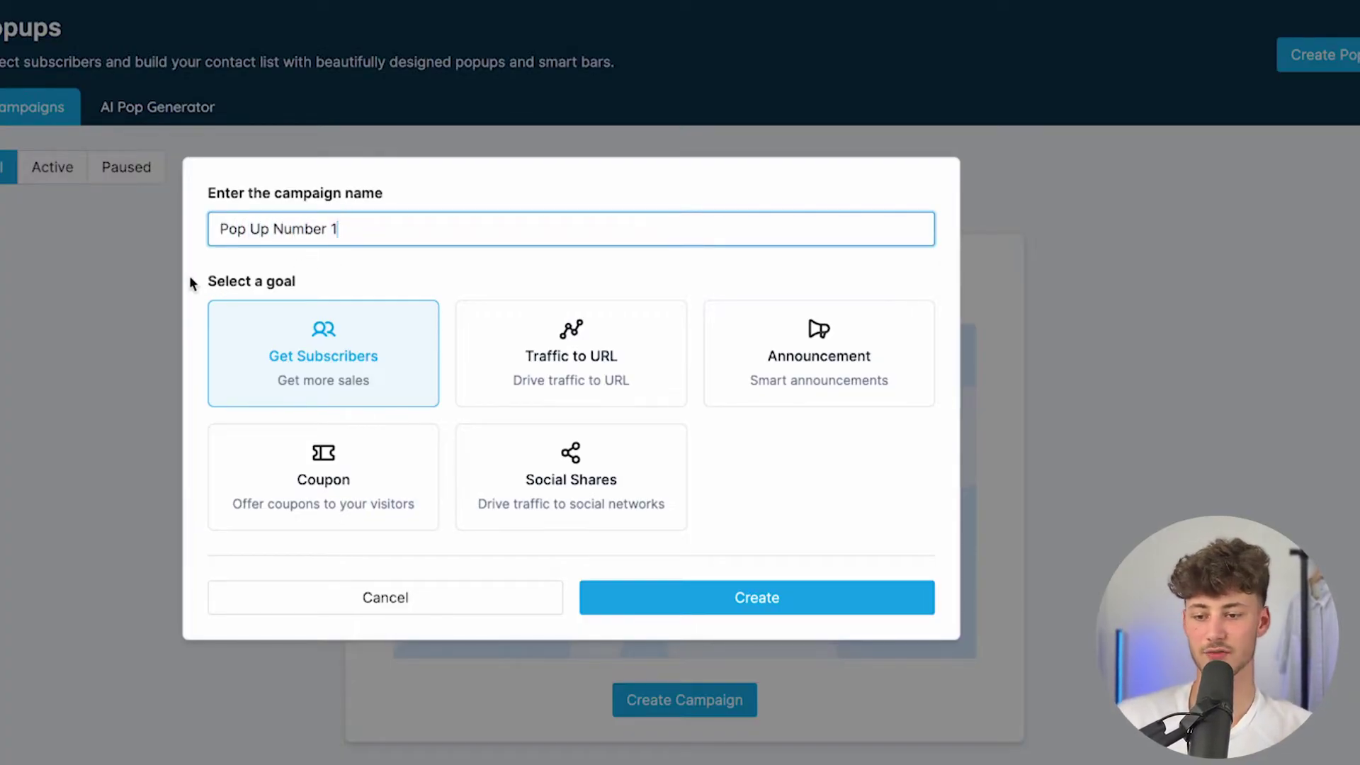
left_click_drag(192, 283, 653, 295)
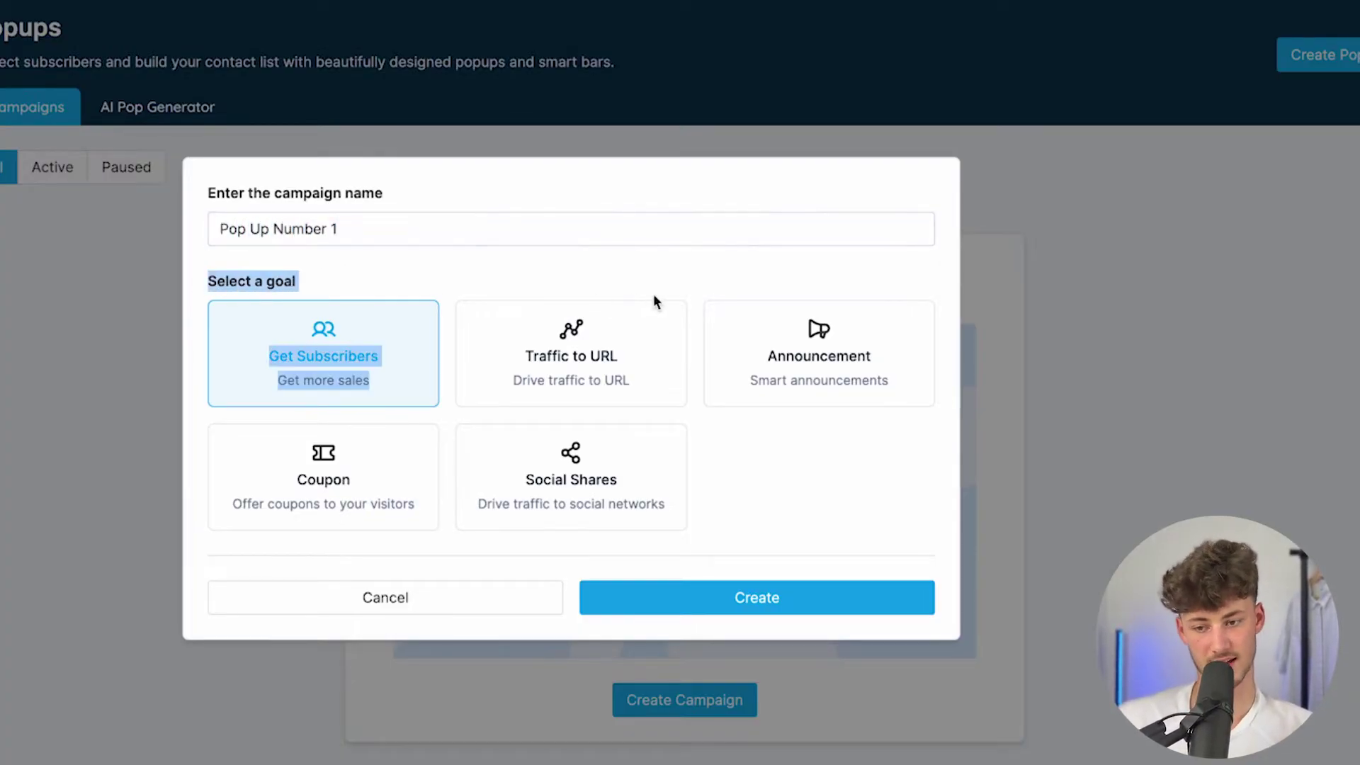
left_click(653, 293)
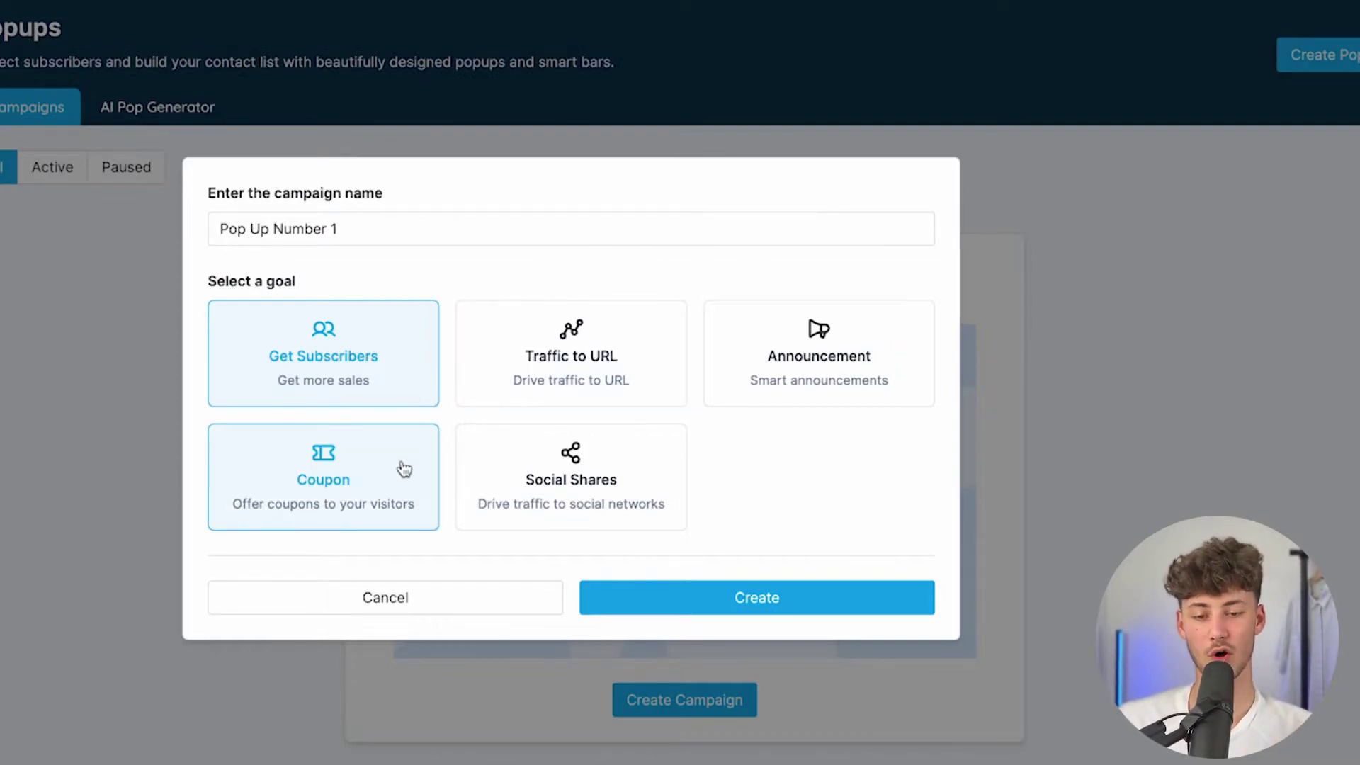
Compare the Traffic to URL, Announcement, Coupon, Social Shares and Get Subscribers goals
left_click_drag(280, 363, 617, 356)
left_click(567, 390)
left_click(779, 354)
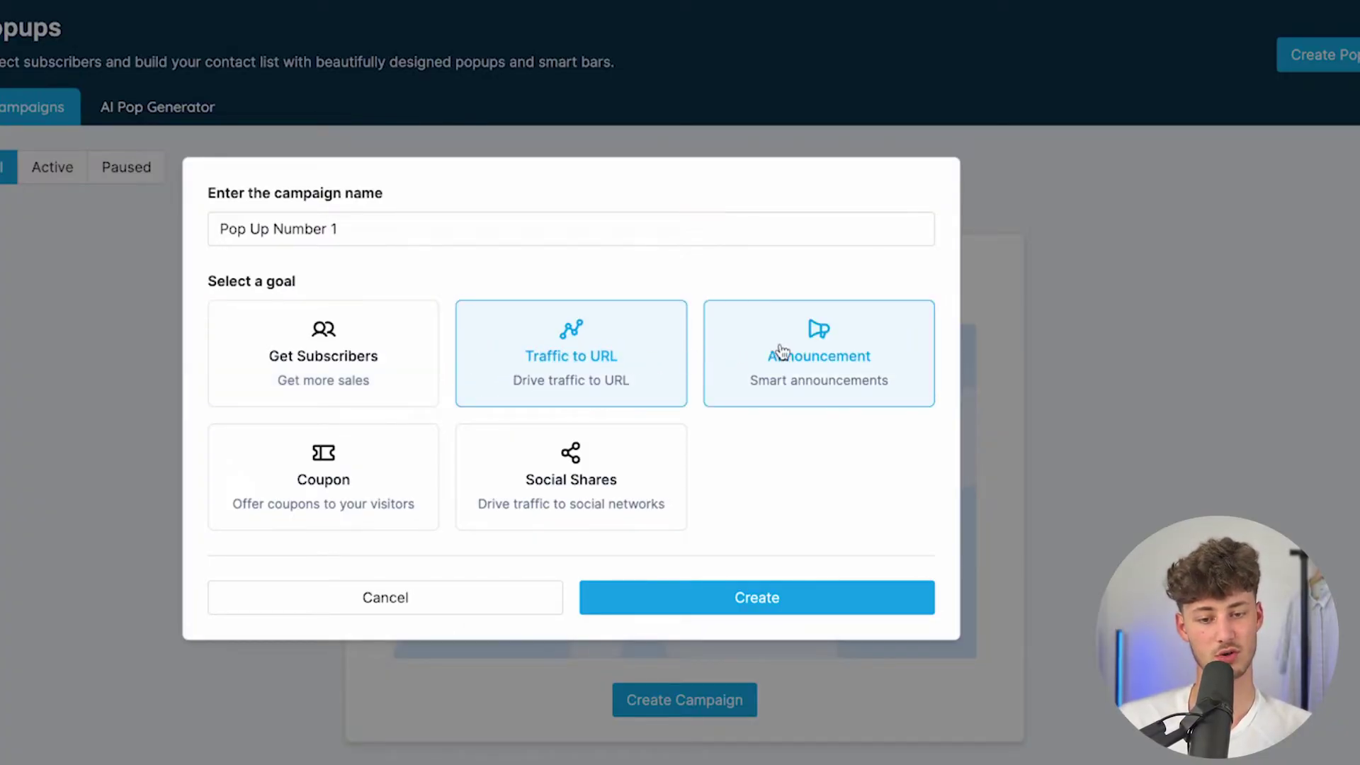
left_click(434, 446)
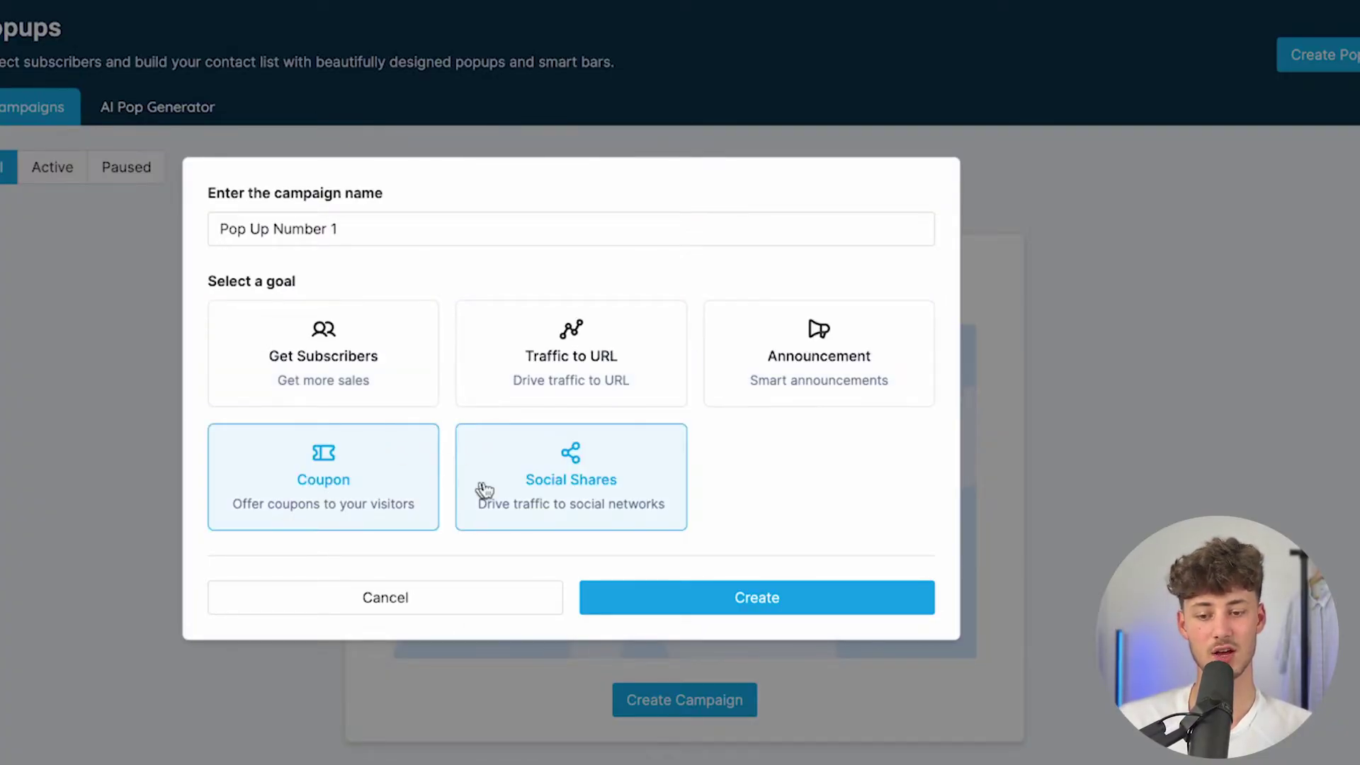
left_click(649, 472)
left_click(361, 380)
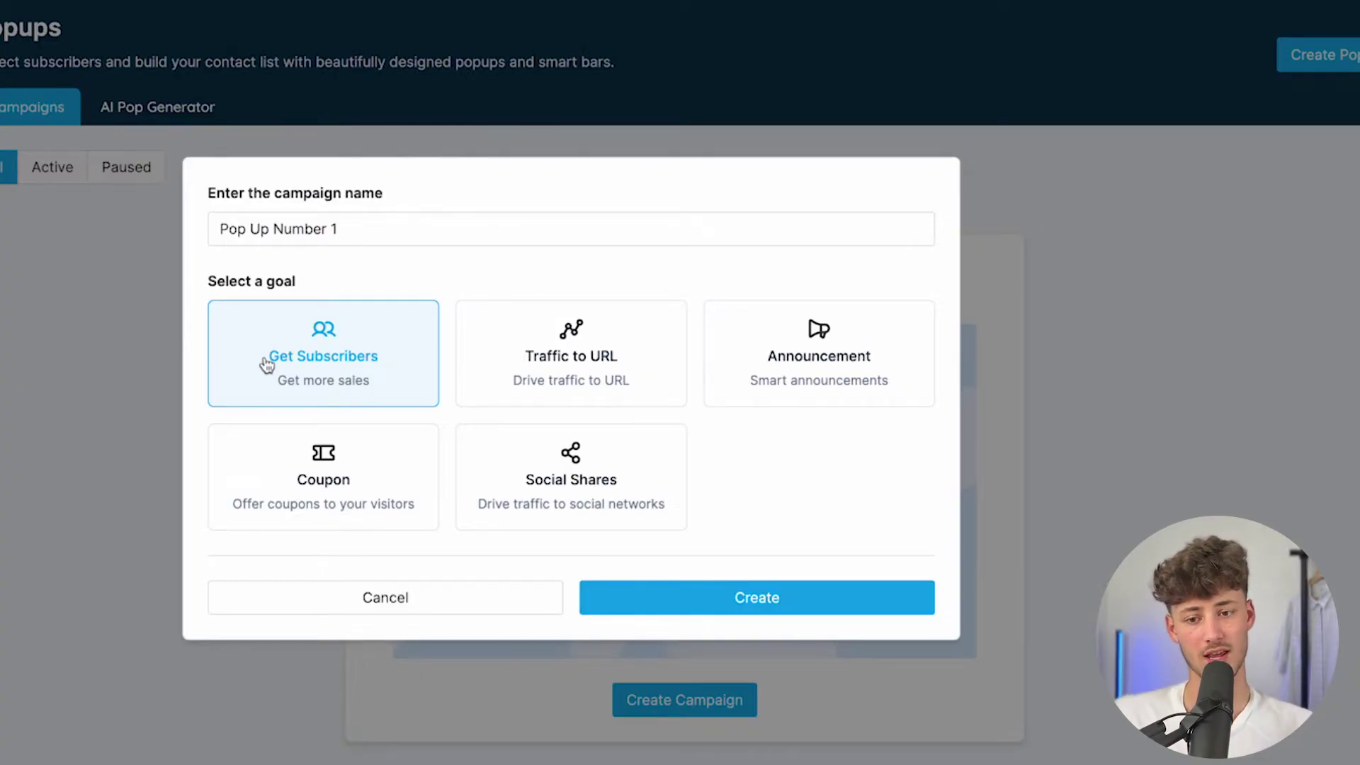
left_click(355, 486)
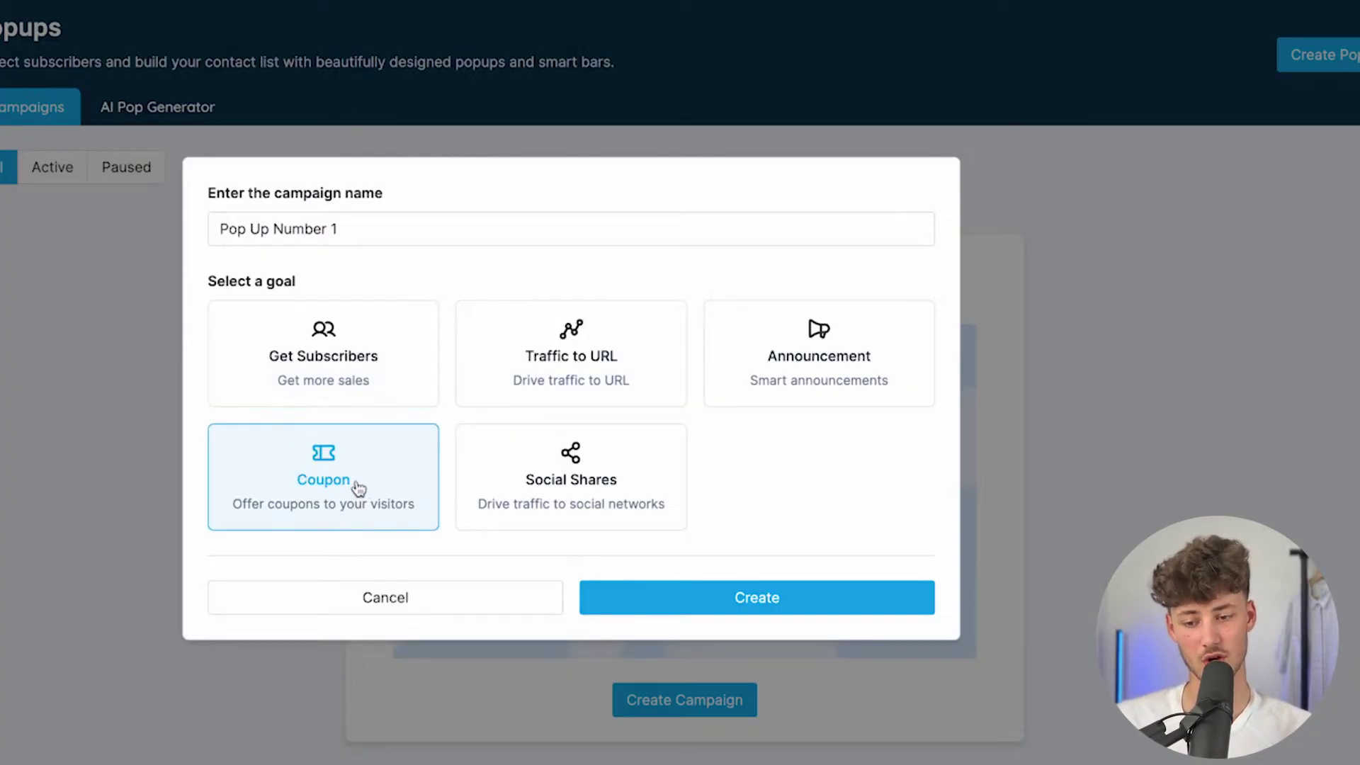
left_click_drag(288, 489, 455, 504)
left_click(400, 507)
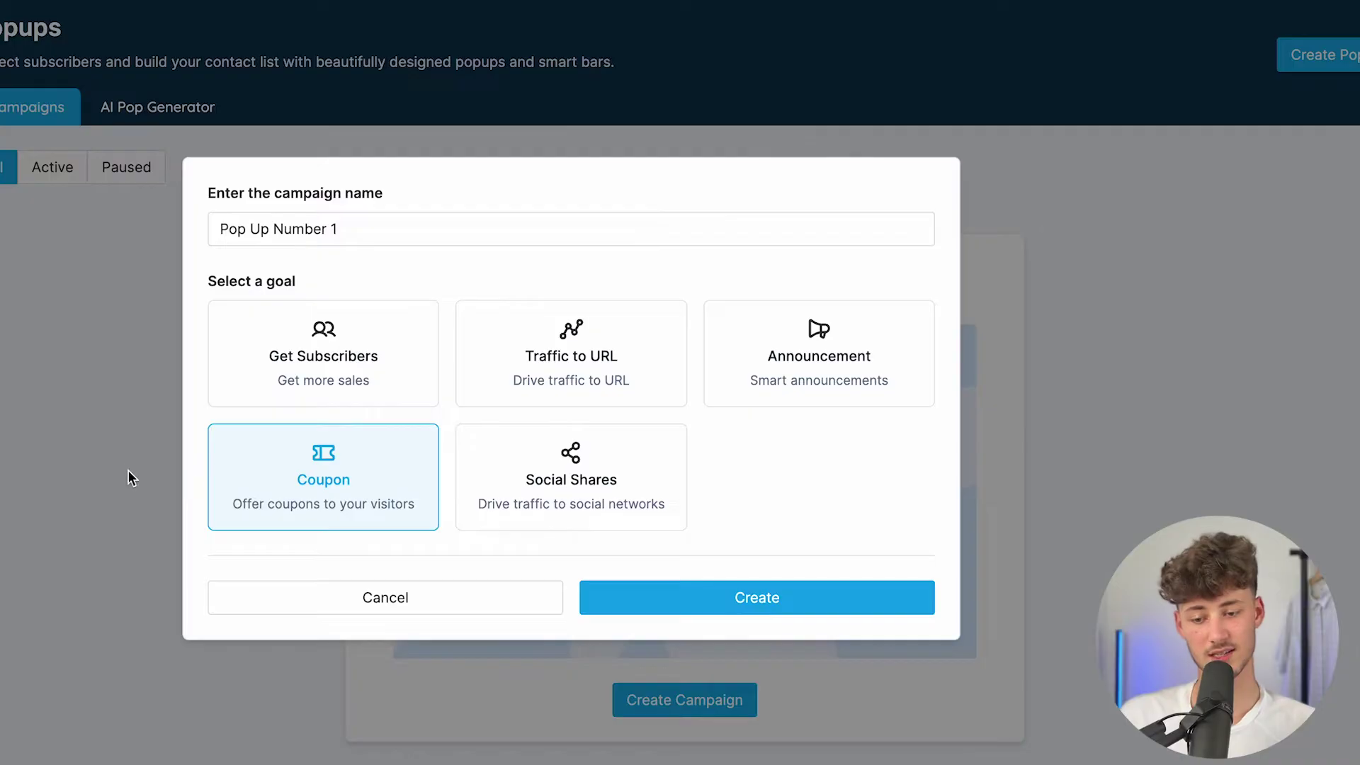
Settle on the Coupon goal and create the campaign
left_click_drag(297, 480, 371, 486)
left_click(361, 489)
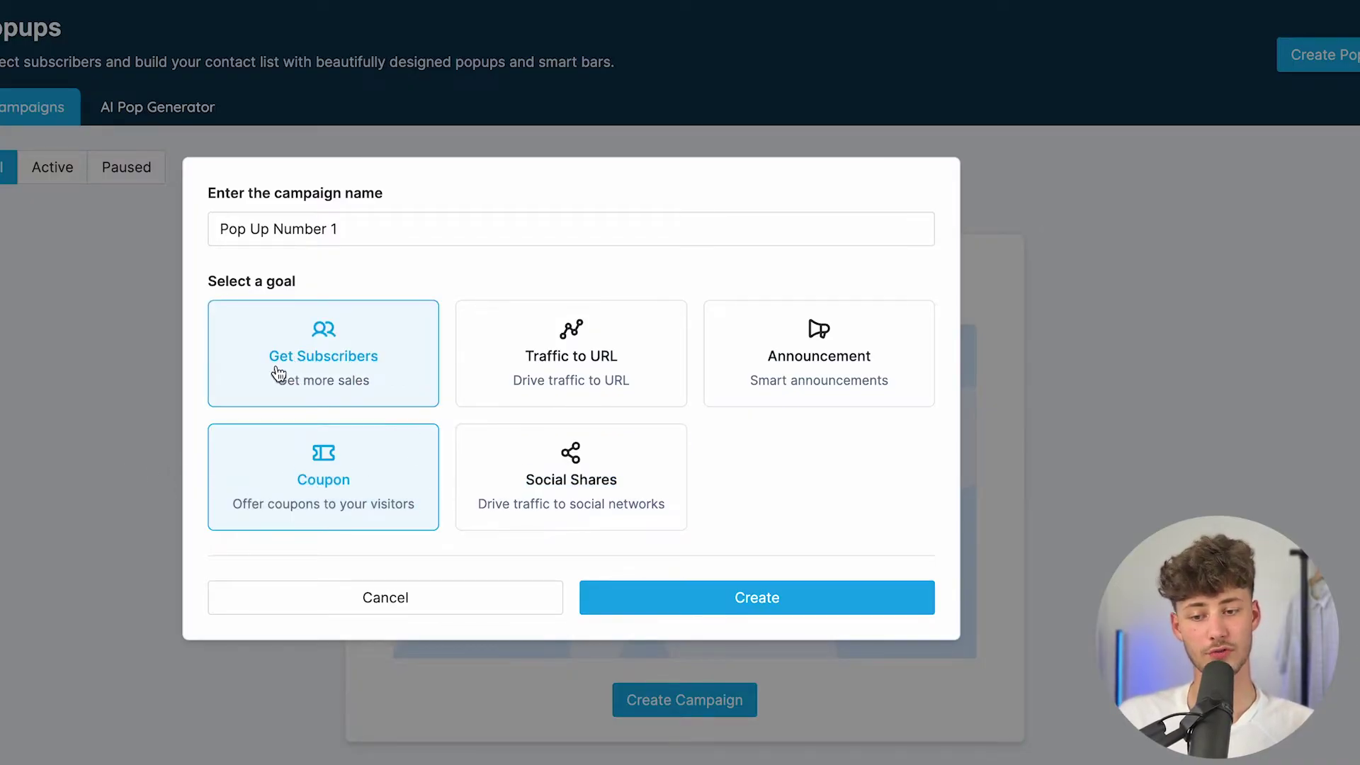
left_click(278, 373)
left_click_drag(267, 357, 361, 358)
left_click(358, 361)
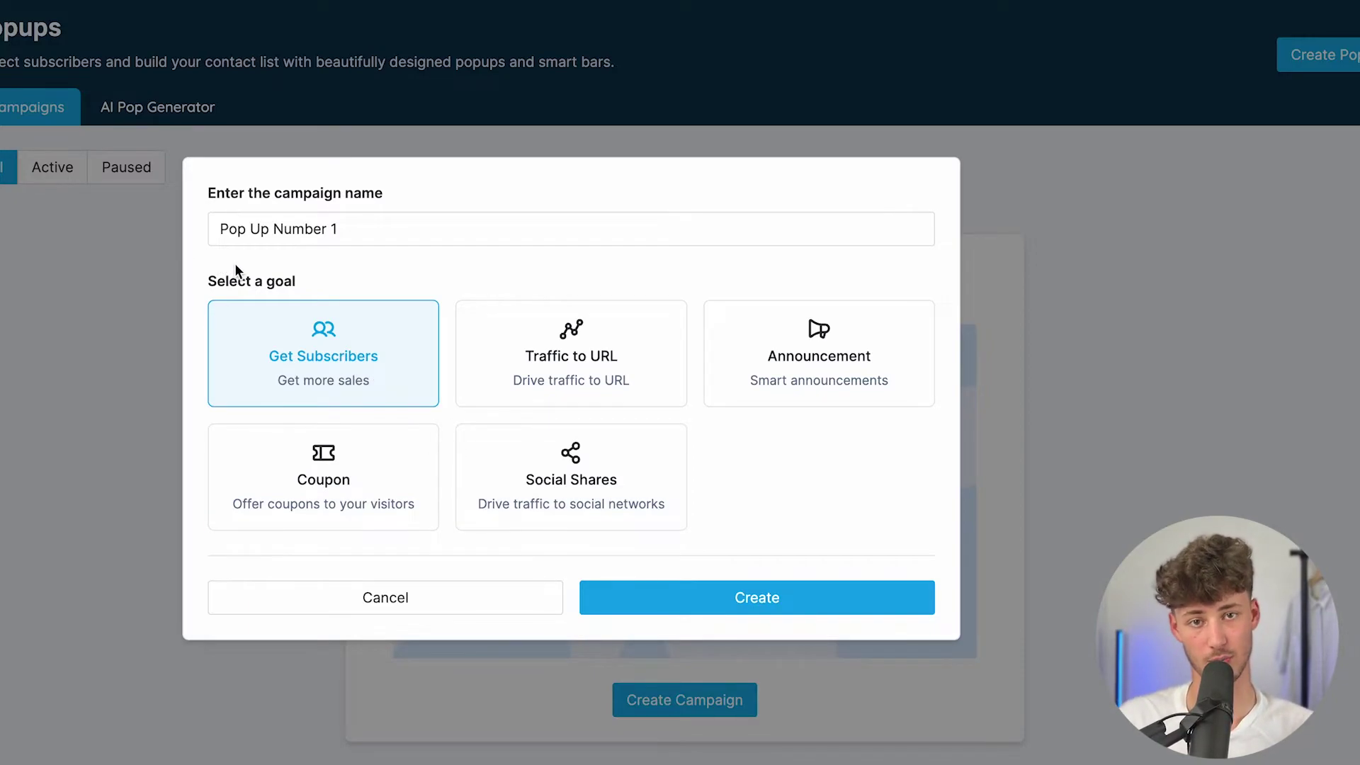
left_click(316, 482)
left_click(785, 610)
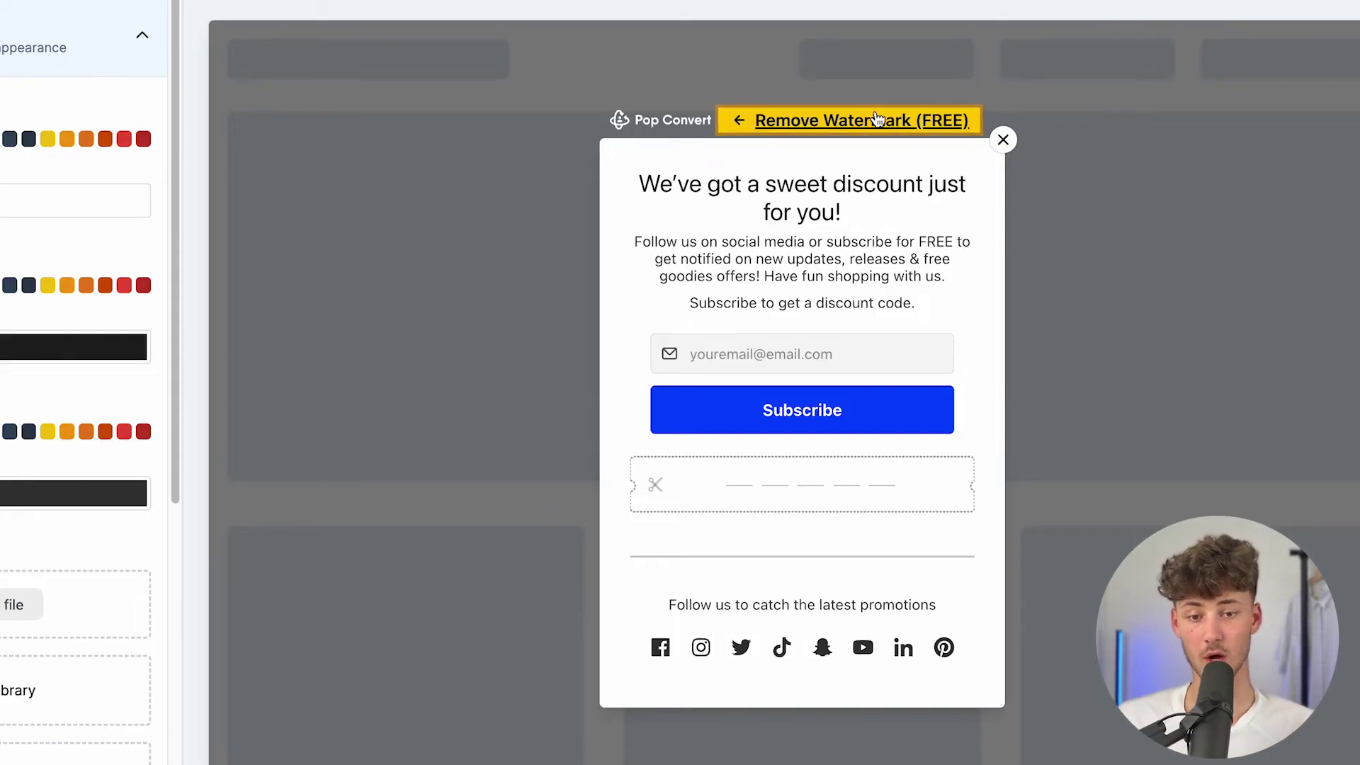
Ask support in live chat to remove the watermark, then close the chat
left_click(822, 124)
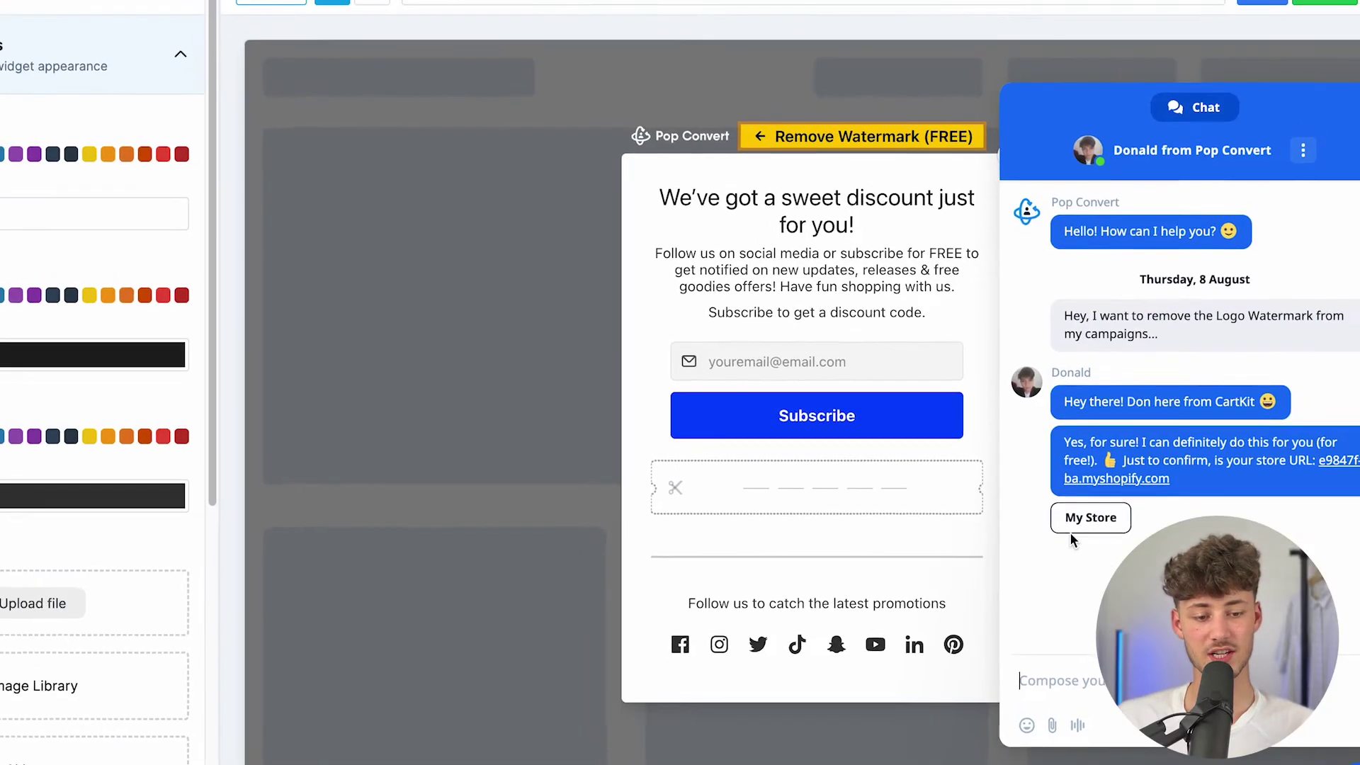
left_click(1073, 527)
left_click(506, 14)
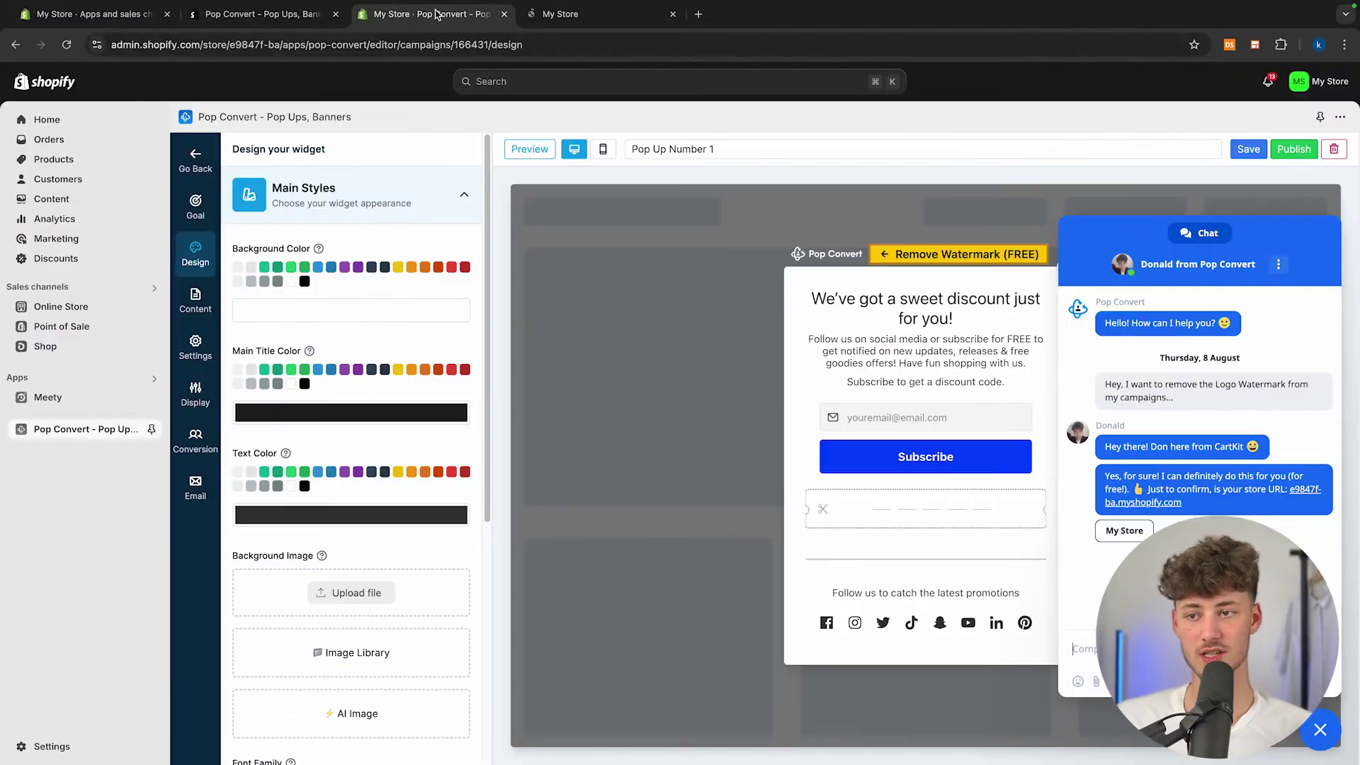
middle_click(566, 16)
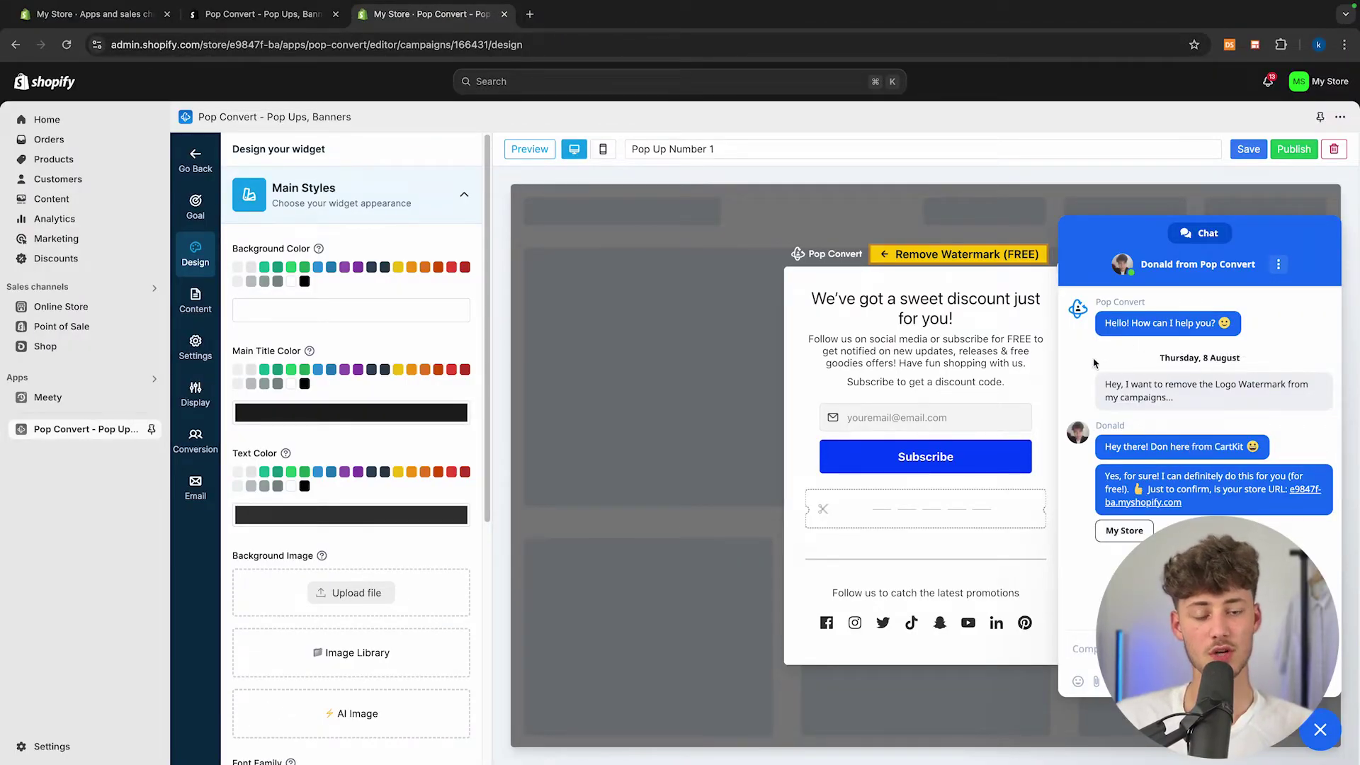
left_click(1319, 729)
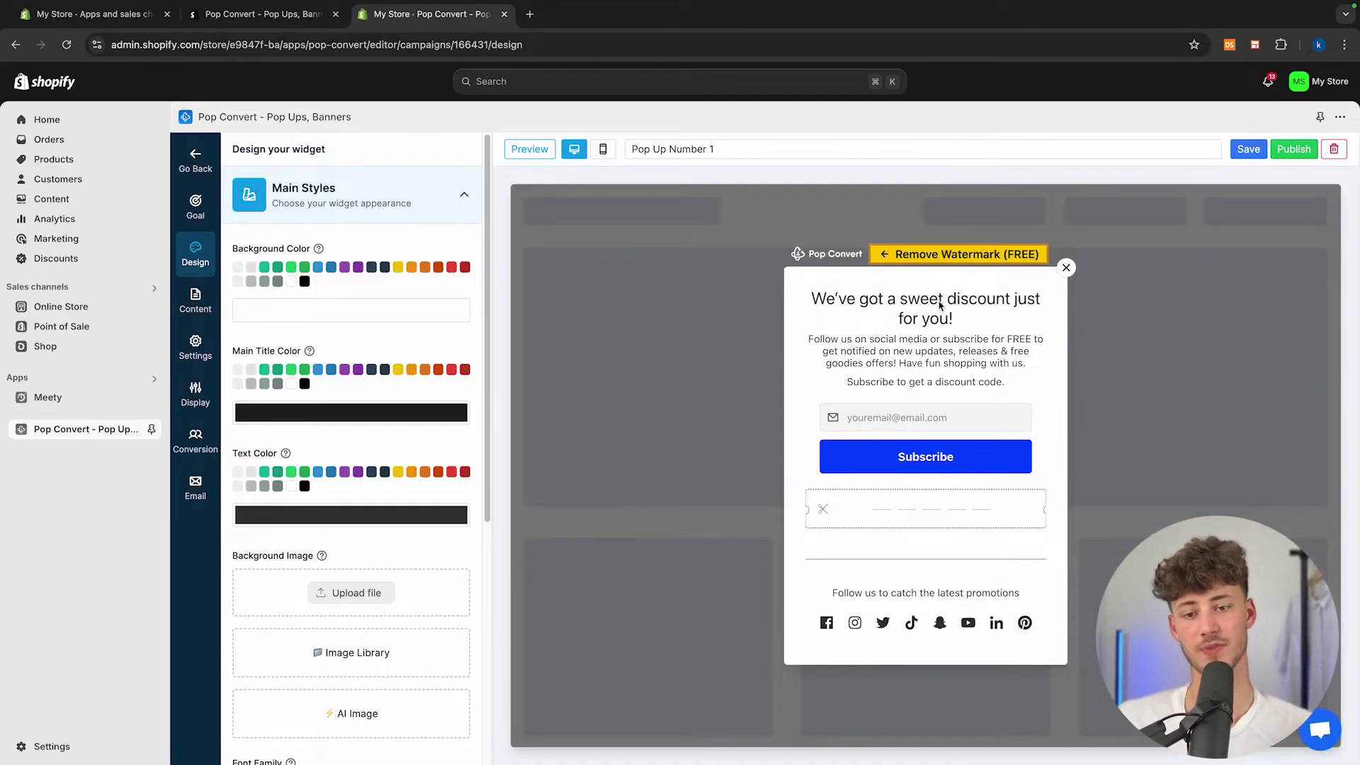
left_click_drag(909, 305, 914, 368)
left_click(919, 411)
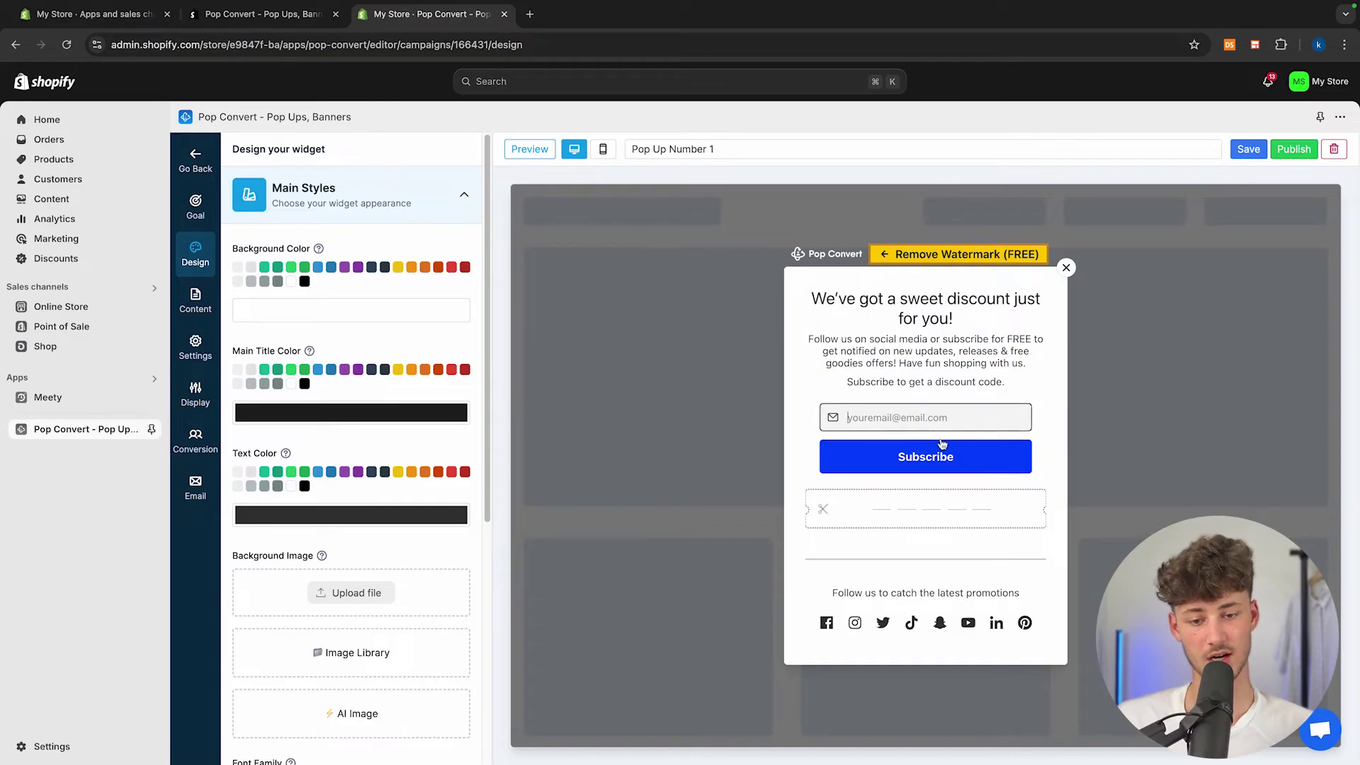
left_click(921, 461)
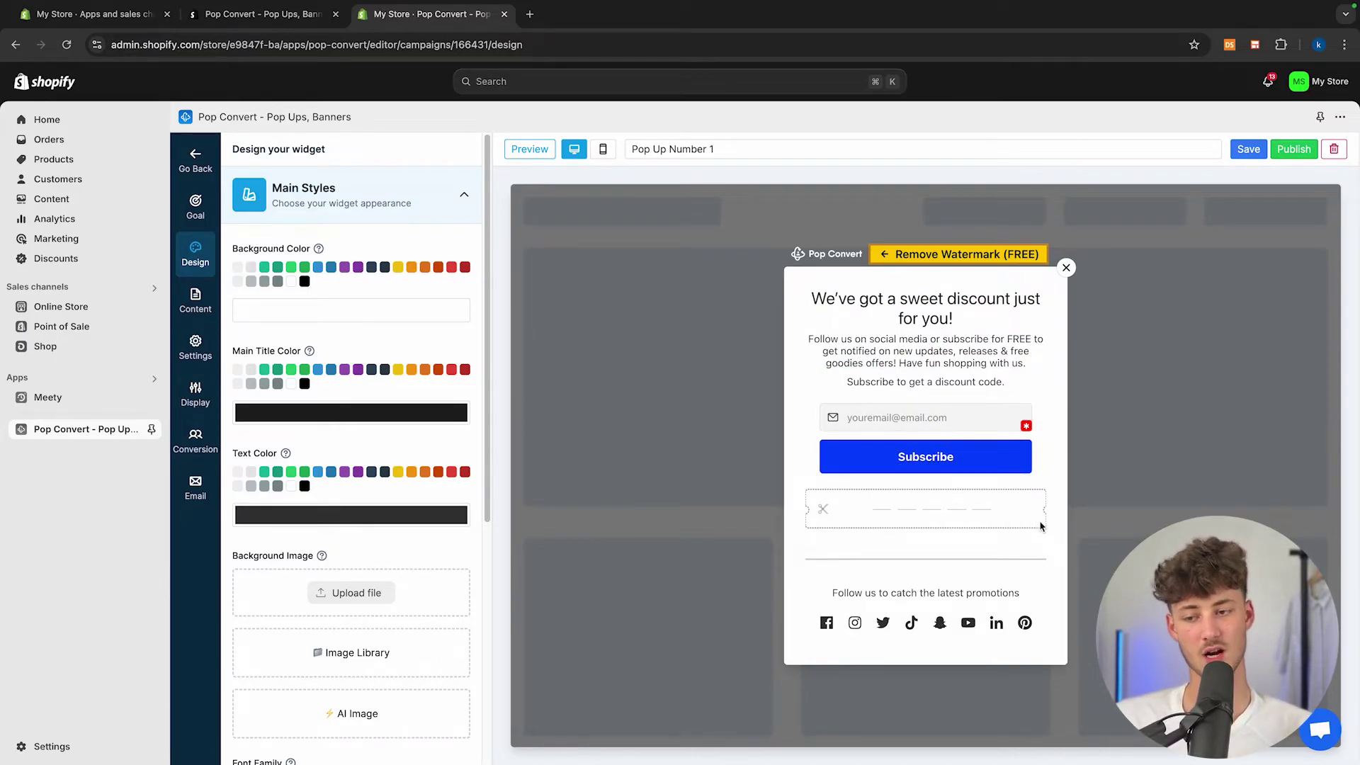
Look through the Goal, Design, Content, Settings and Conversion sections, ending on Design
left_click(196, 207)
left_click(202, 248)
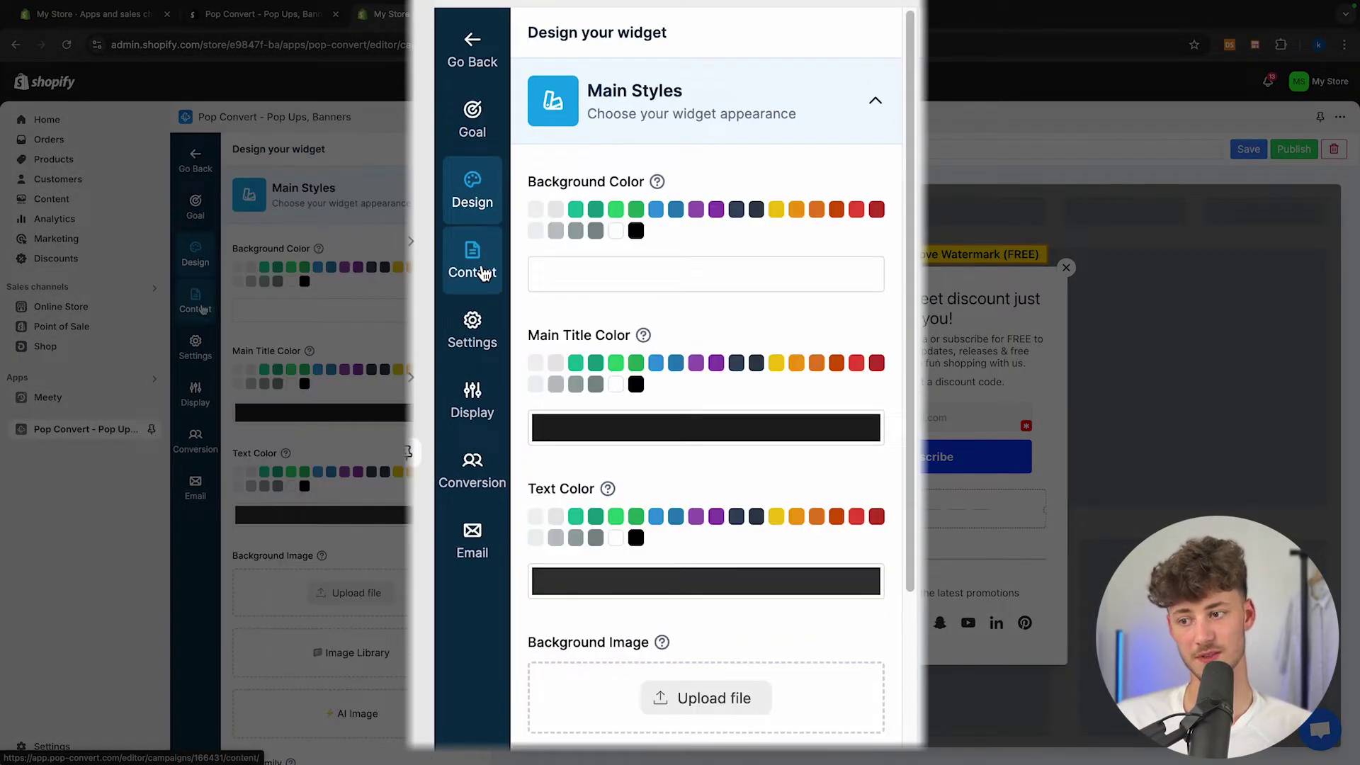
left_click(195, 298)
left_click(196, 345)
left_click(196, 435)
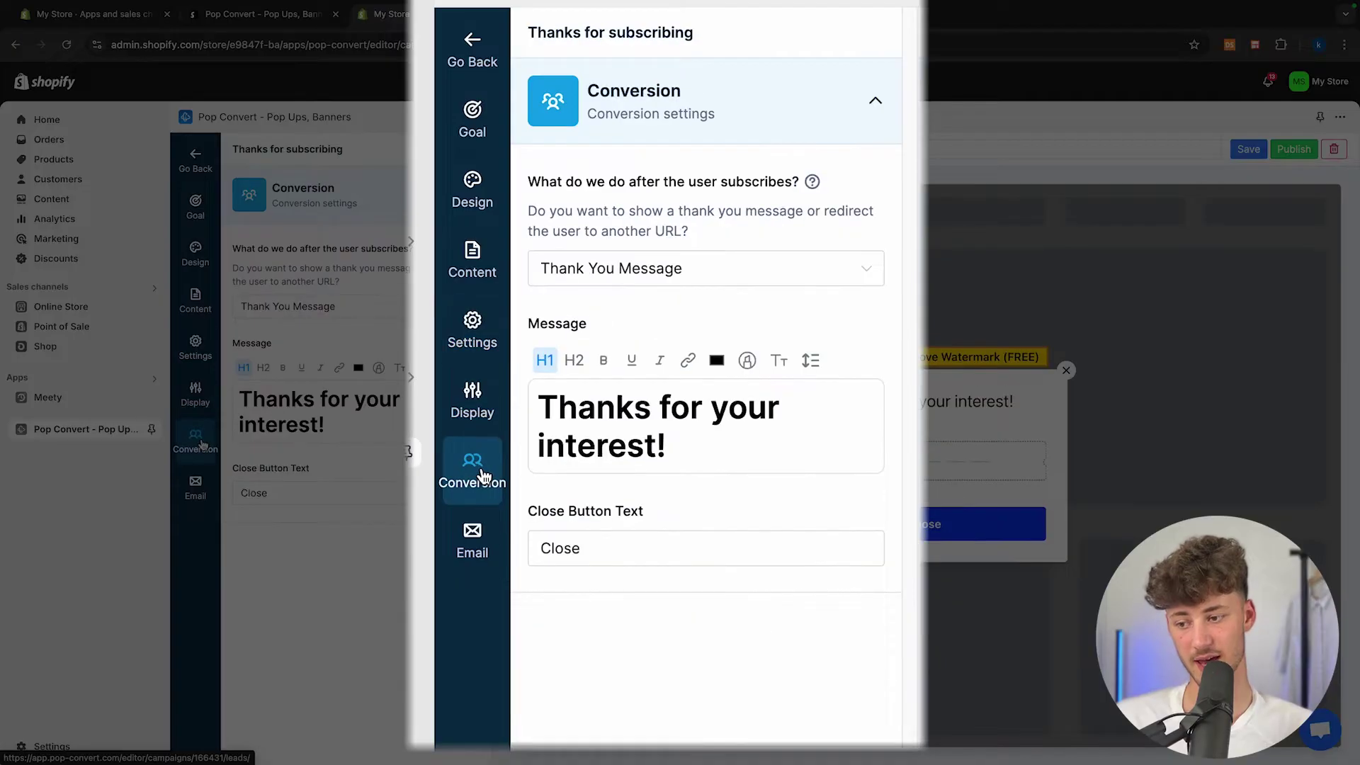
left_click(197, 206)
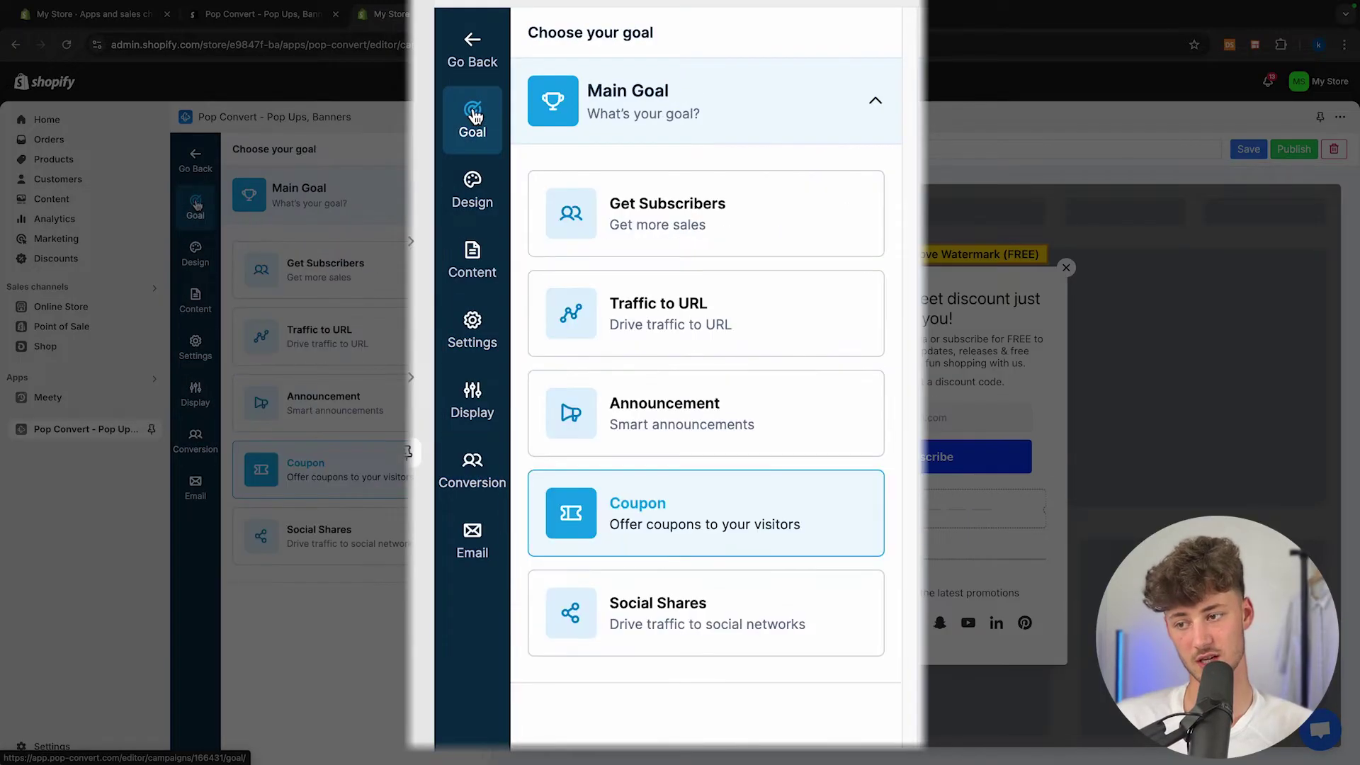
left_click(195, 252)
Try green backgrounds and blue or teal headline colours, then restore the white background
left_click(270, 268)
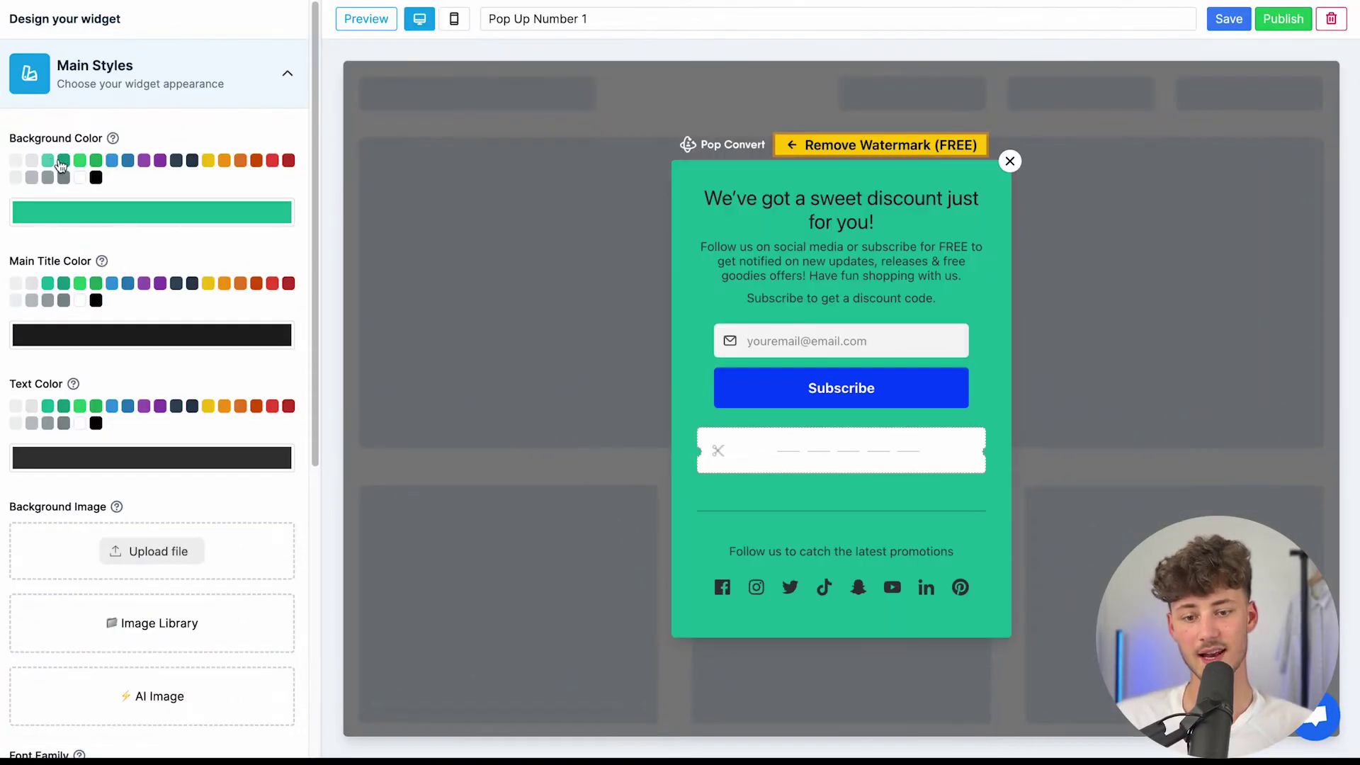
left_click(63, 162)
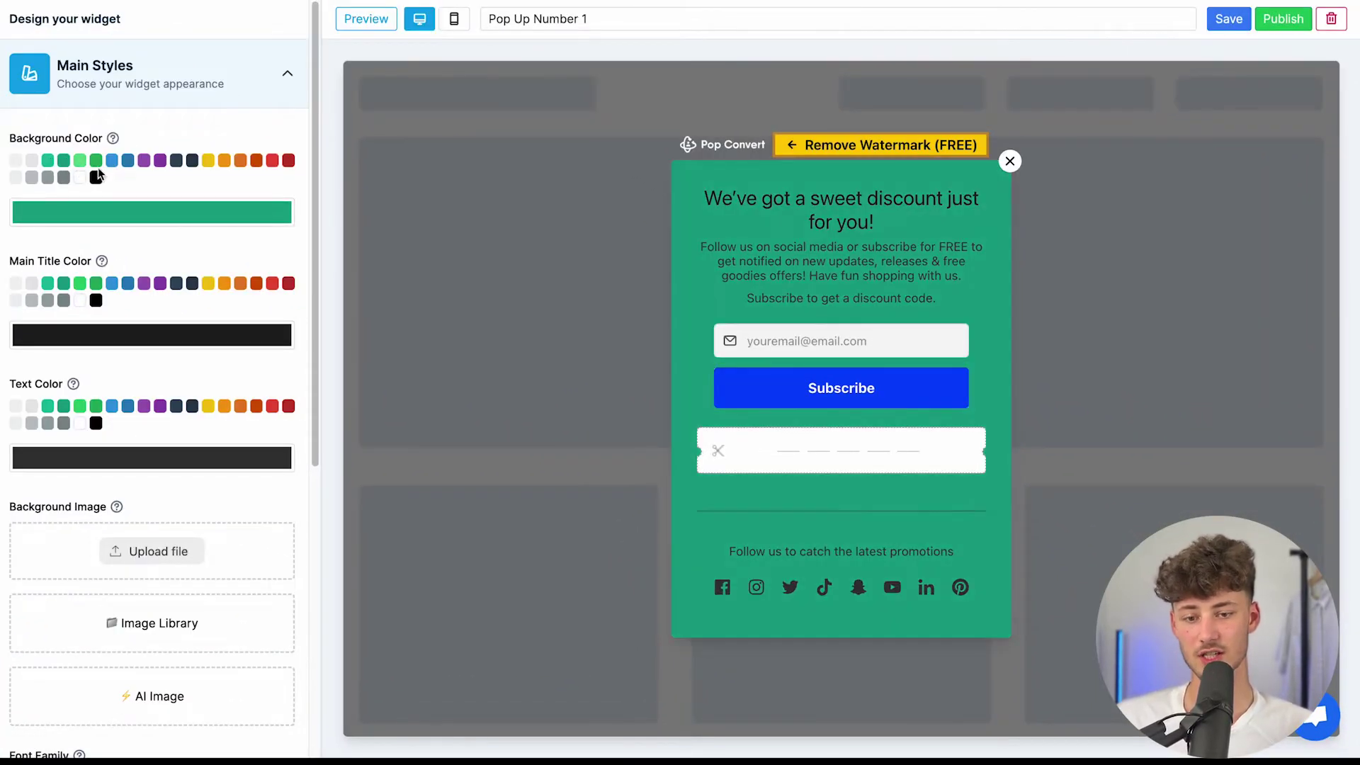
left_click(80, 178)
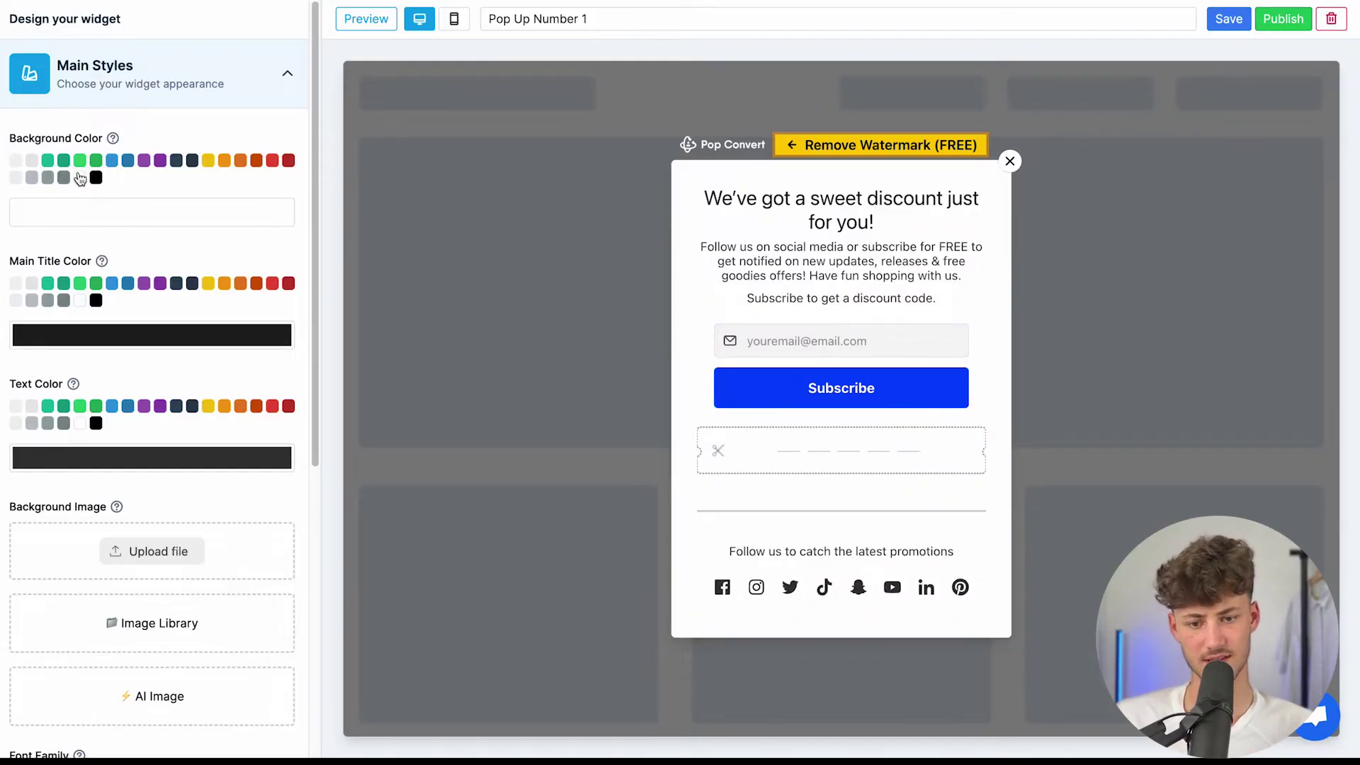
left_click_drag(10, 262, 62, 262)
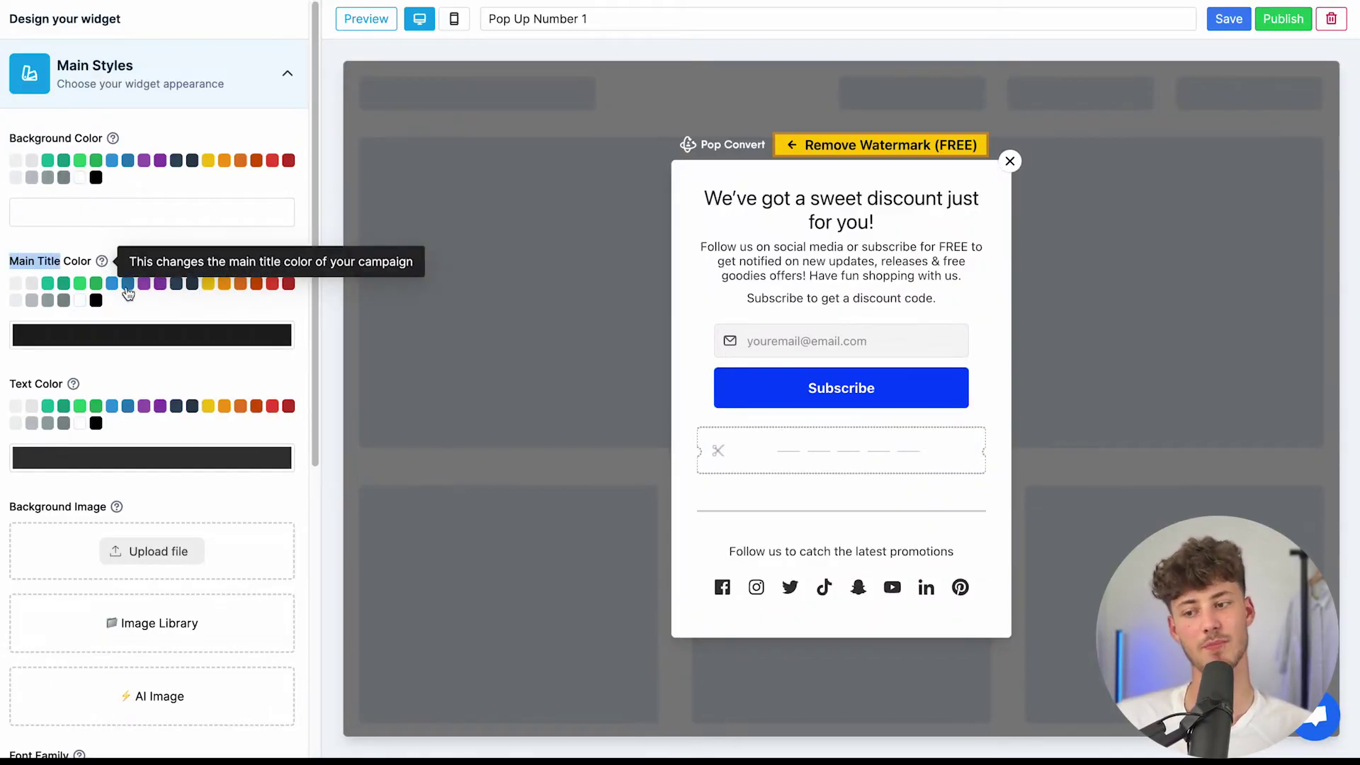
left_click(127, 284)
left_click(63, 284)
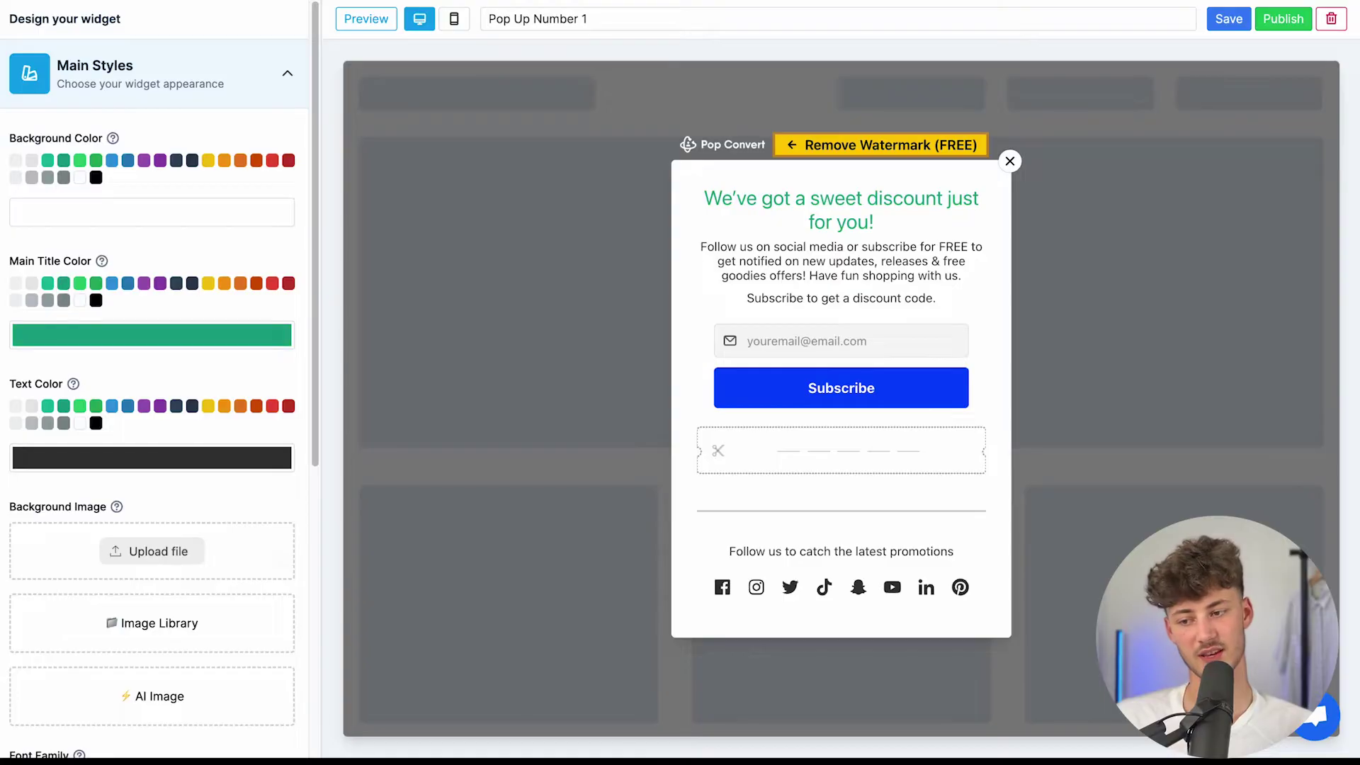
left_click(177, 336)
left_click(186, 328)
scroll(116, 243, "down", 4)
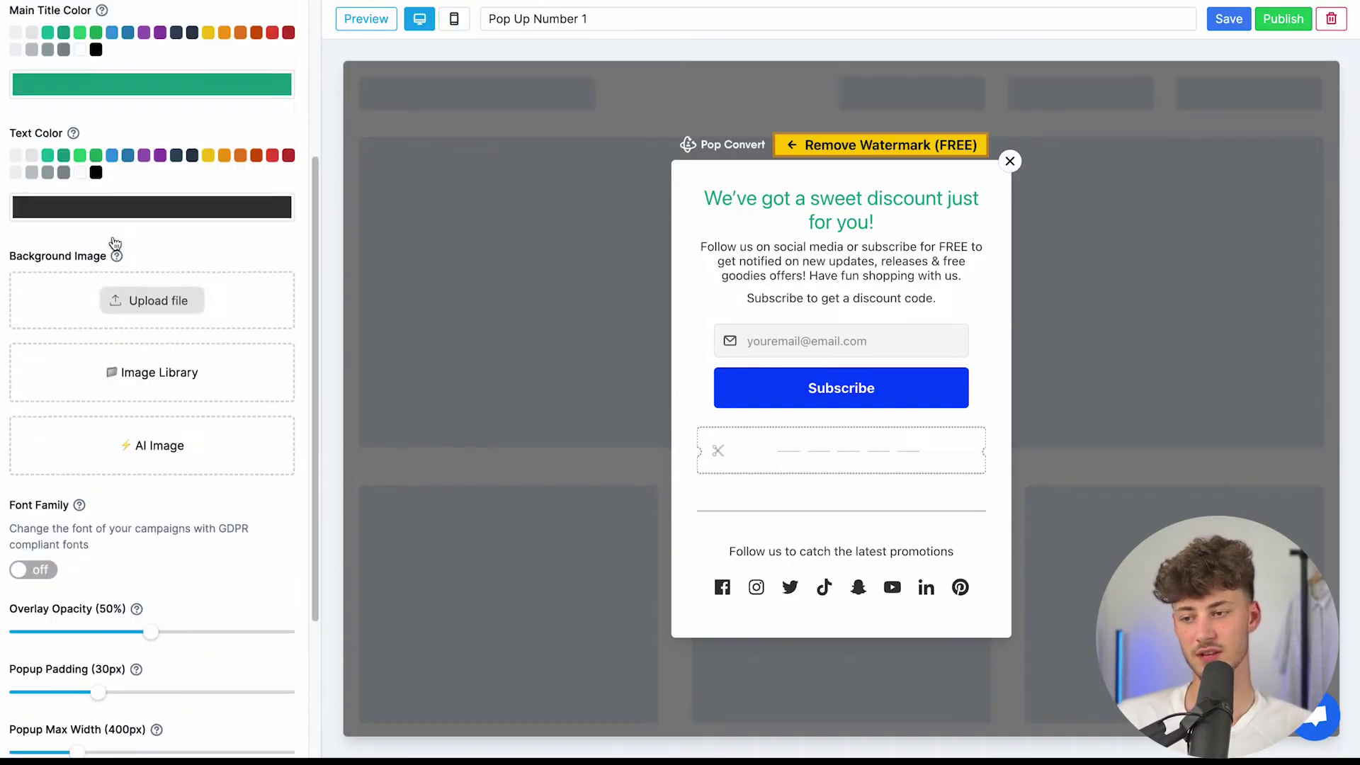
scroll(115, 243, "up", 4)
Set the body text and main title colours to black
left_click(64, 406)
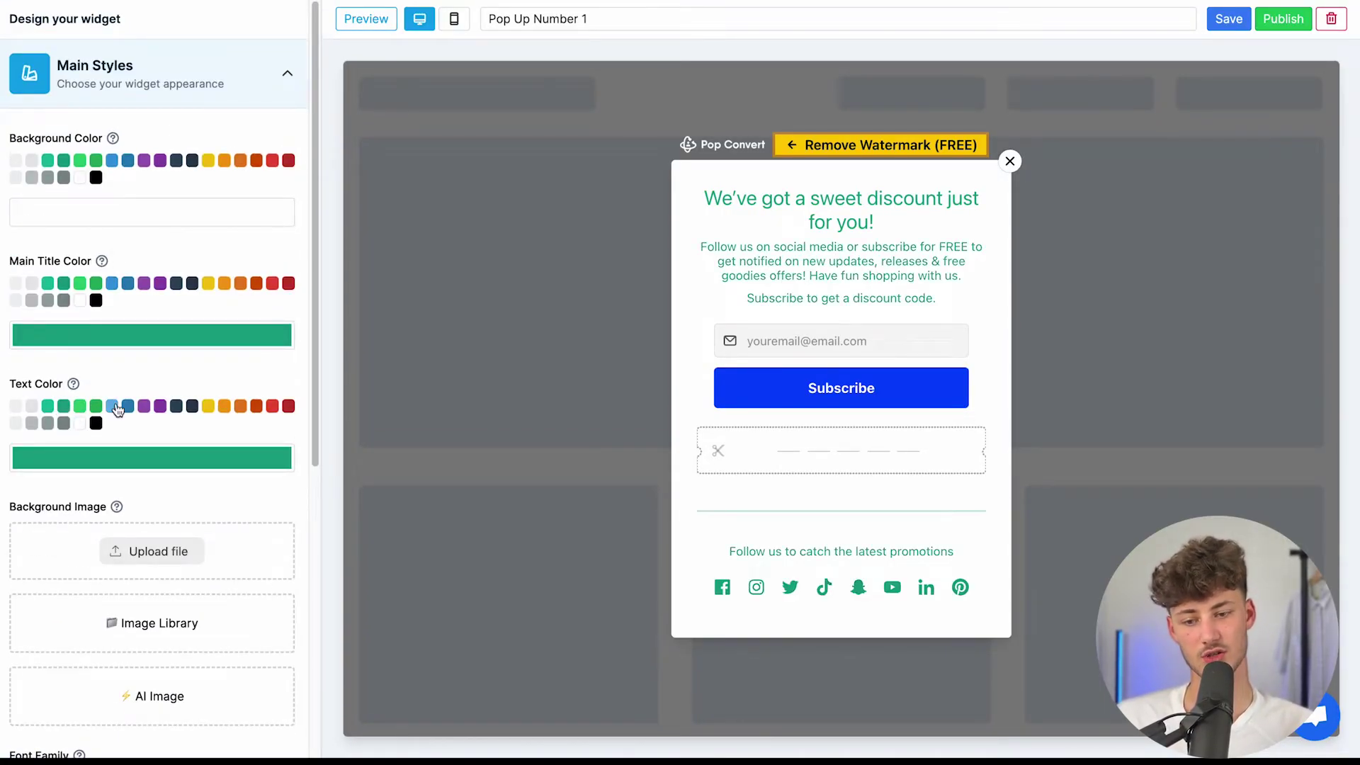
scroll(117, 410, "down", 2)
scroll(106, 410, "up", 2)
left_click(164, 463)
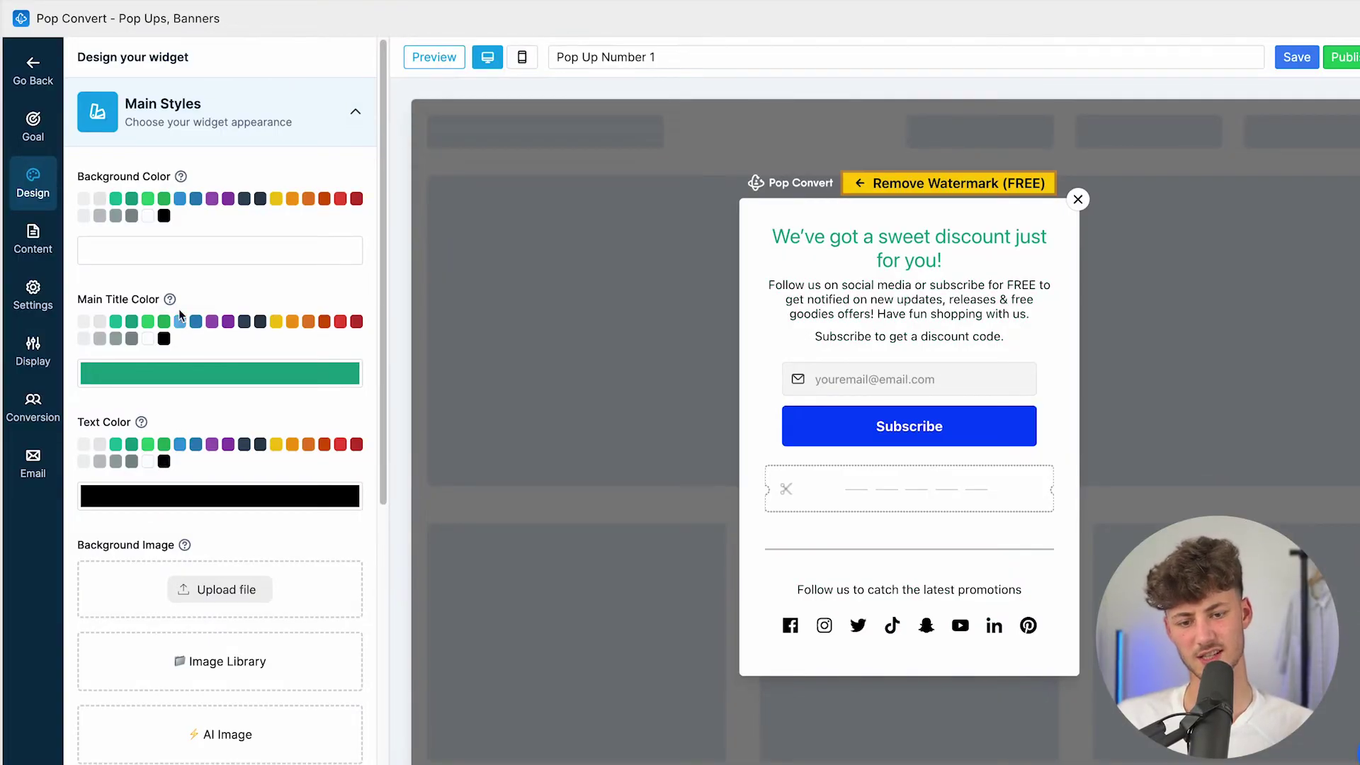
left_click(164, 339)
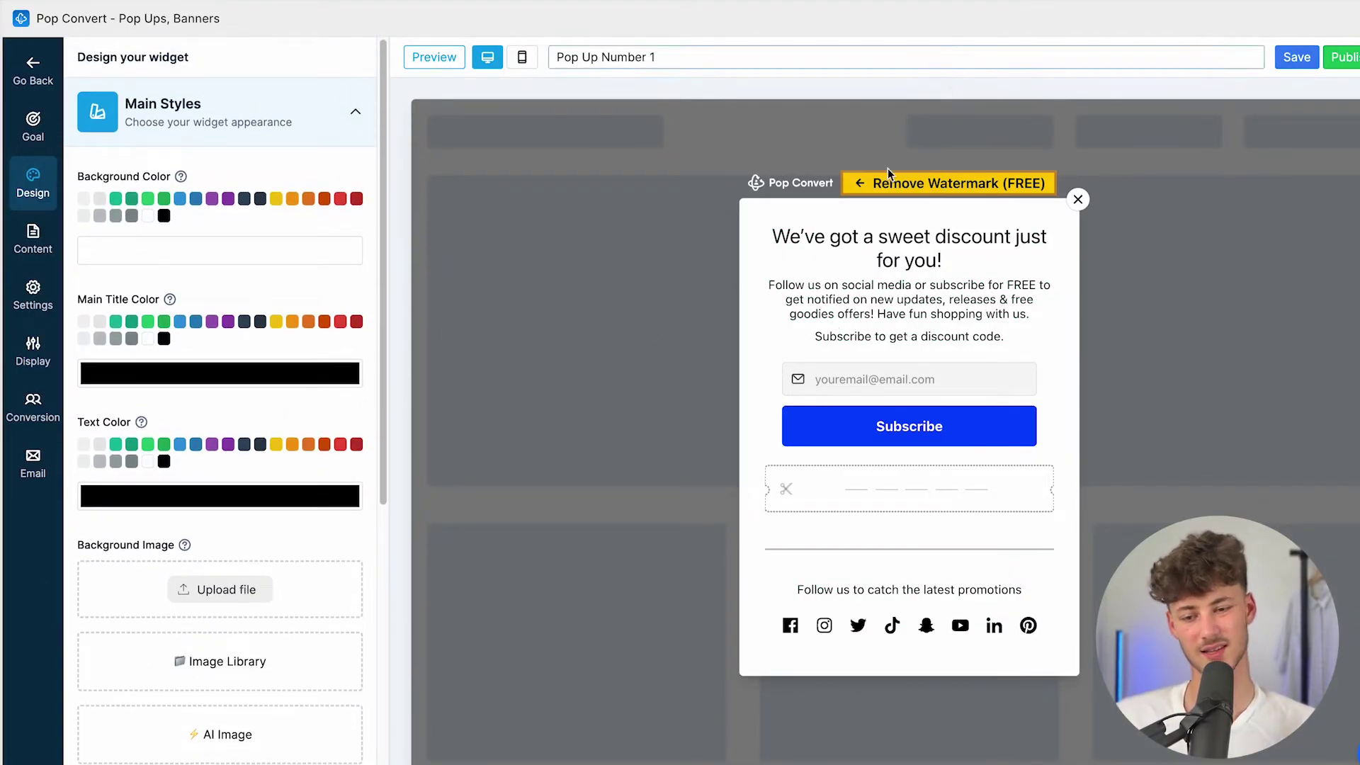
scroll(220, 382, "down", 3)
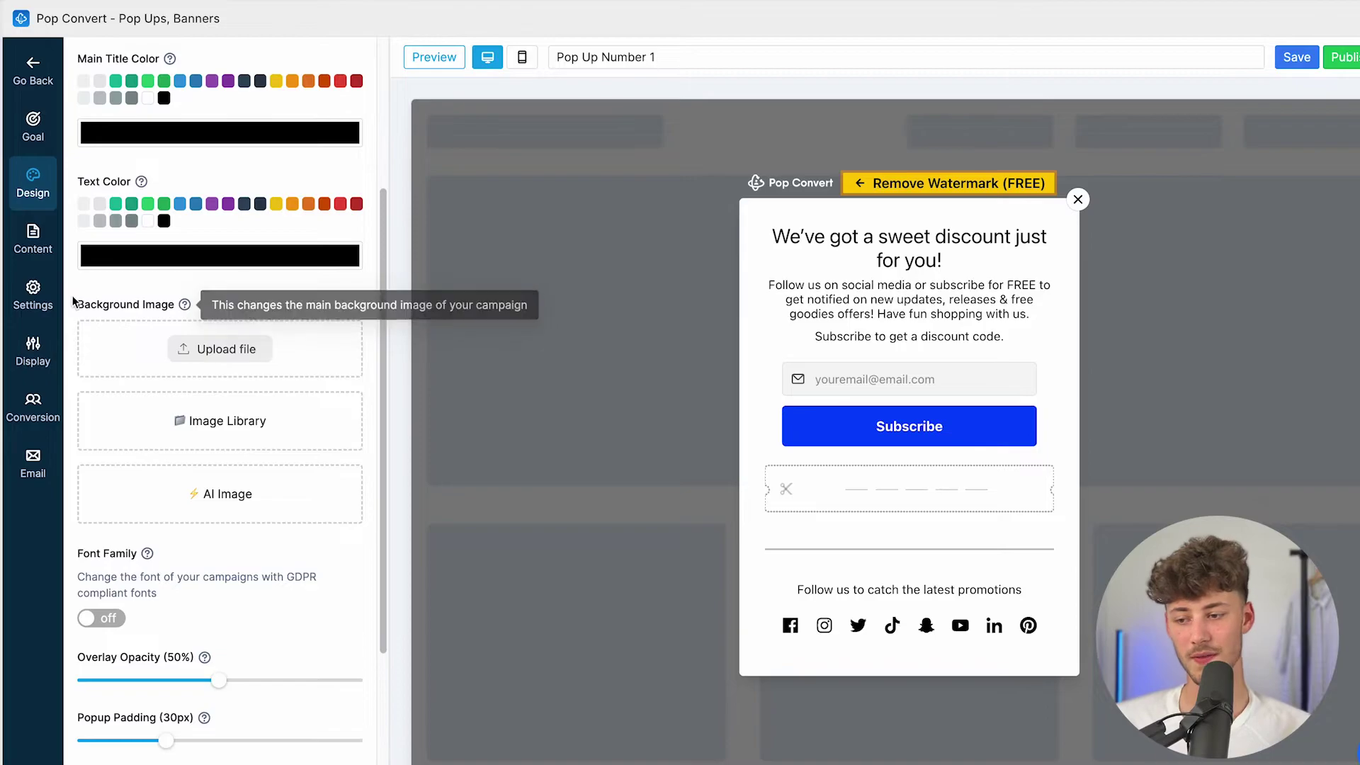
left_click_drag(77, 306, 268, 312)
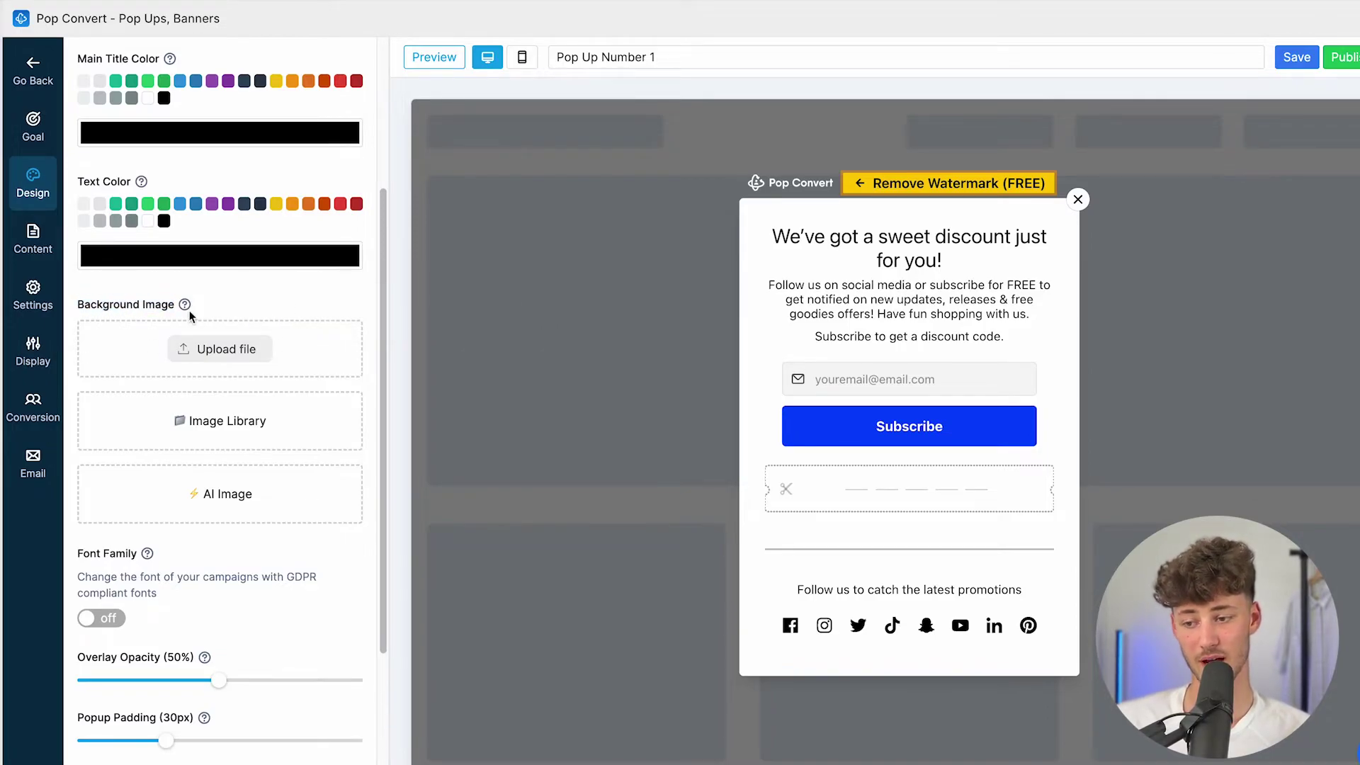
left_click(277, 305)
Enable a custom font family and choose Inter for the popup
scroll(191, 347, "down", 3)
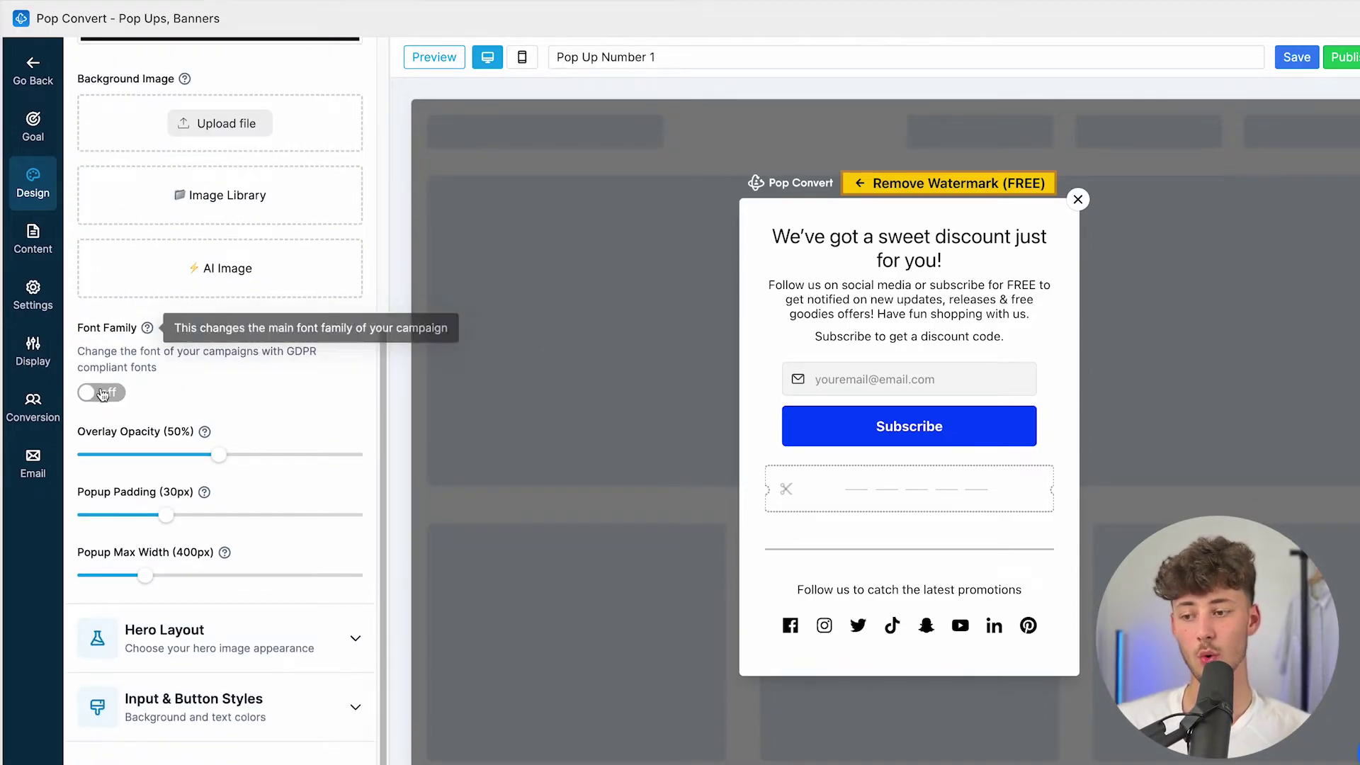
left_click(112, 393)
left_click(196, 435)
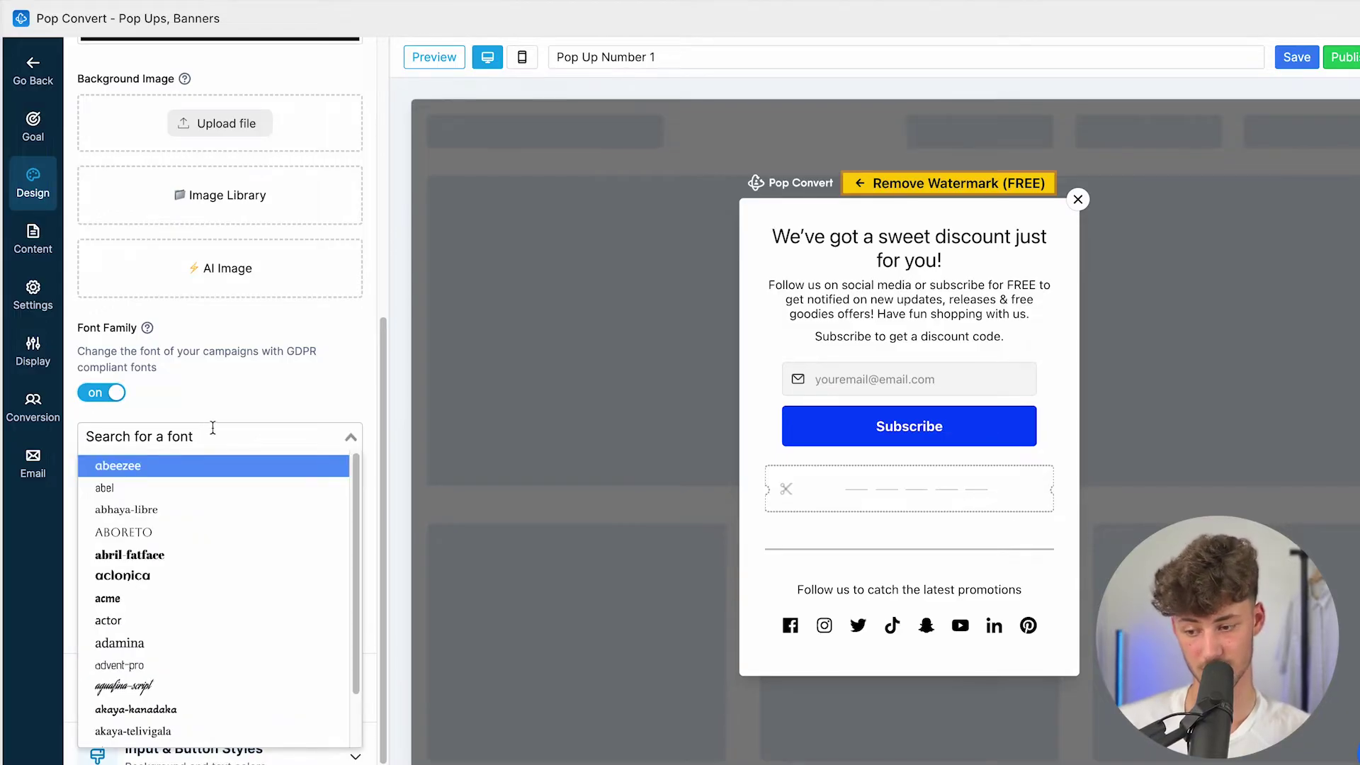
key("Down")
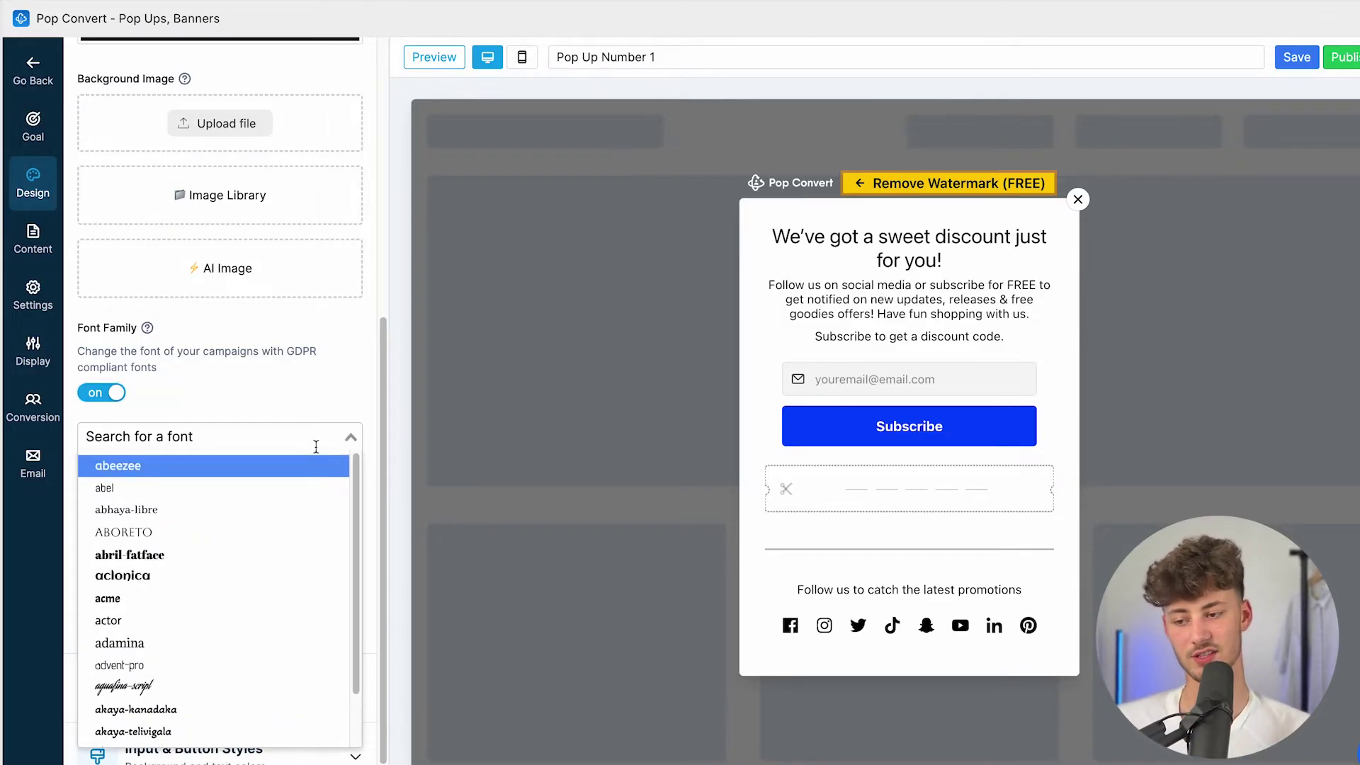
type("inter")
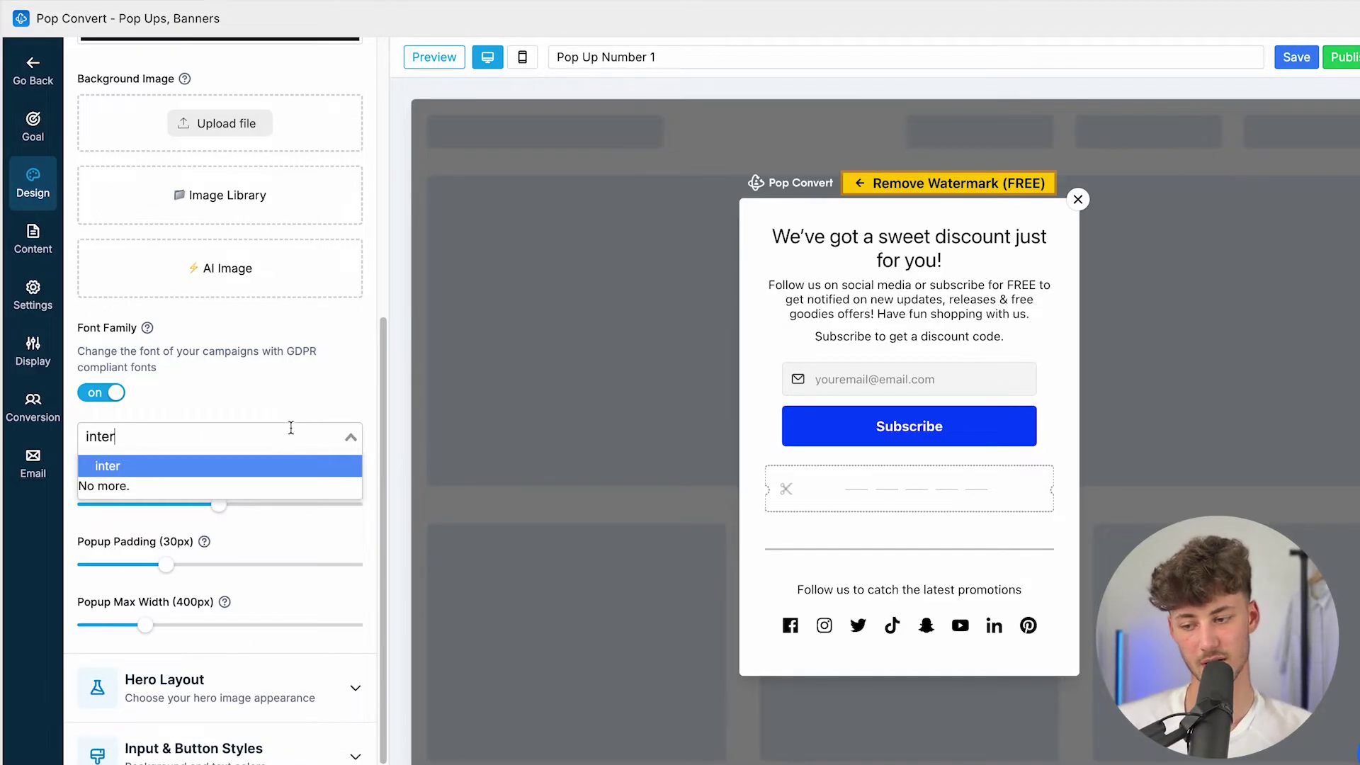
left_click(239, 474)
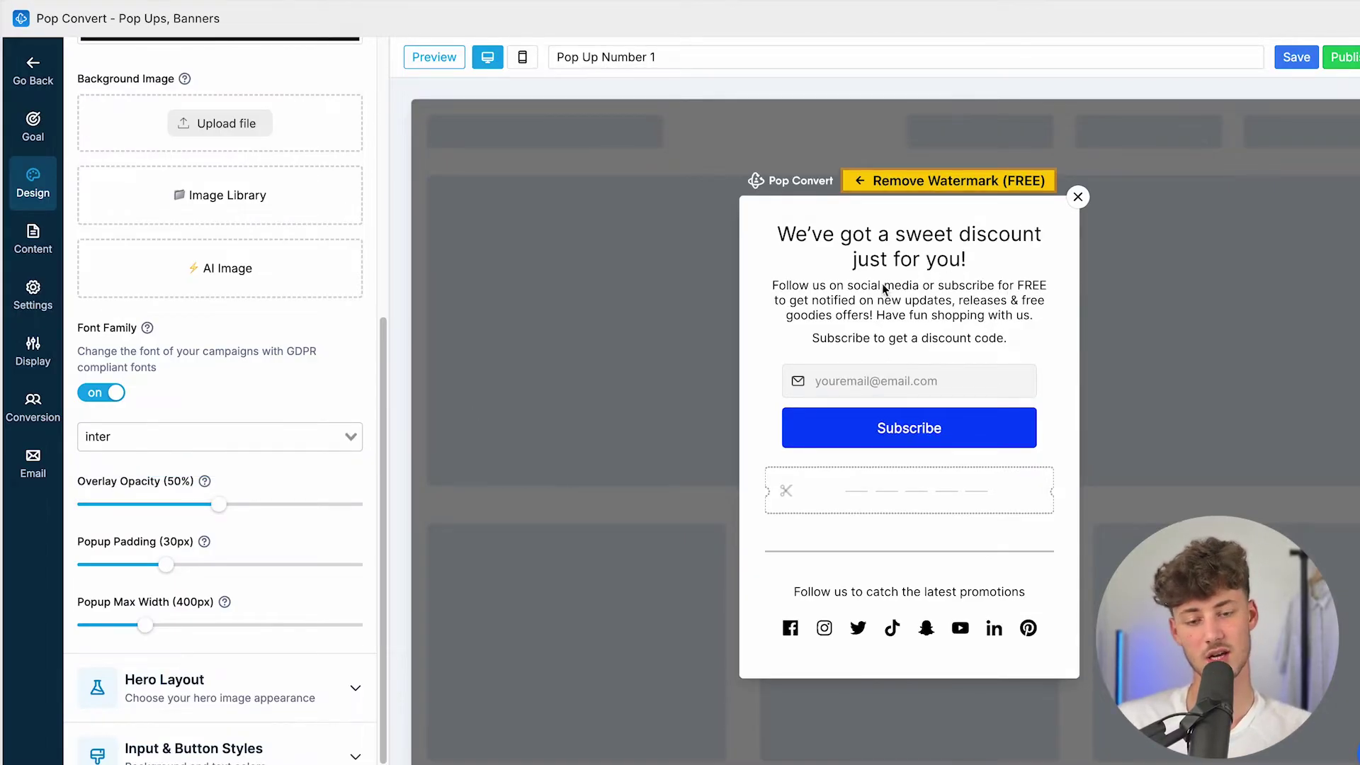
left_click_drag(778, 241, 794, 255)
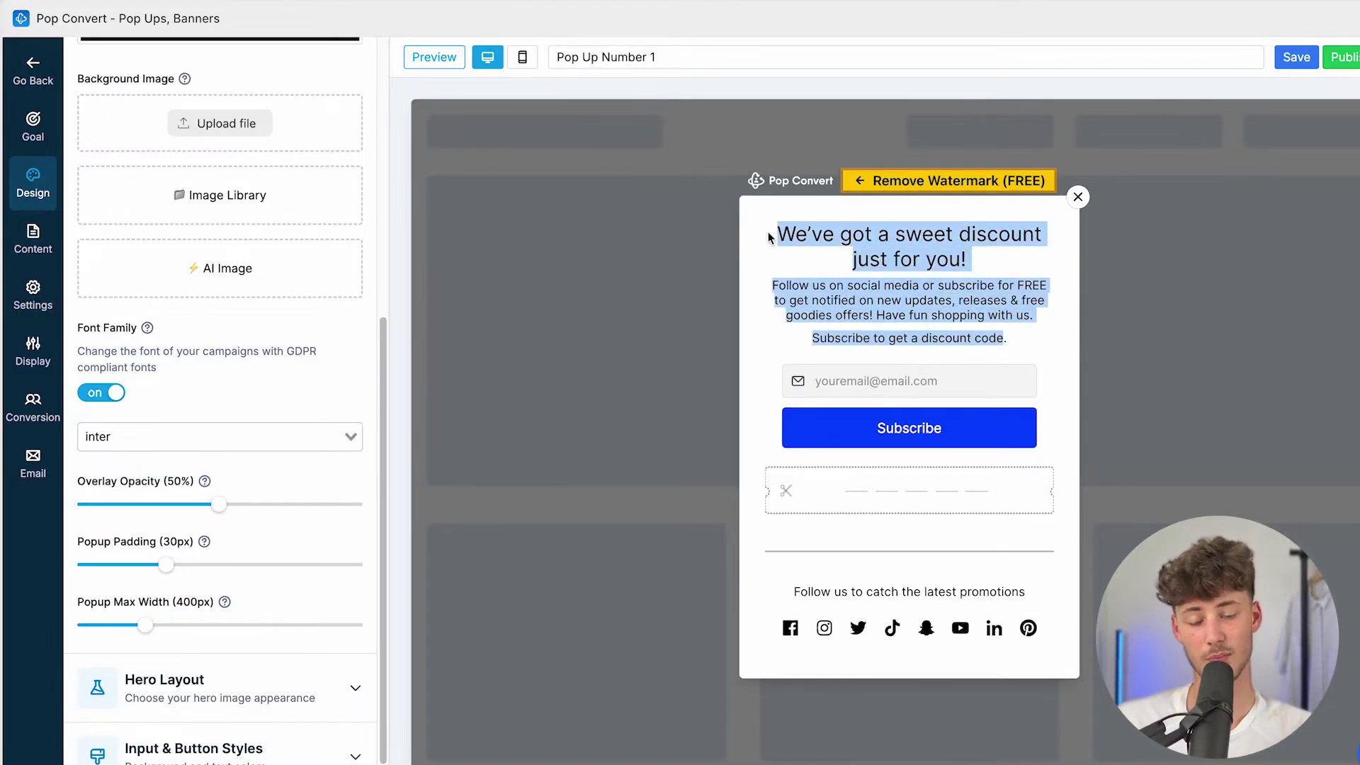
left_click(801, 262)
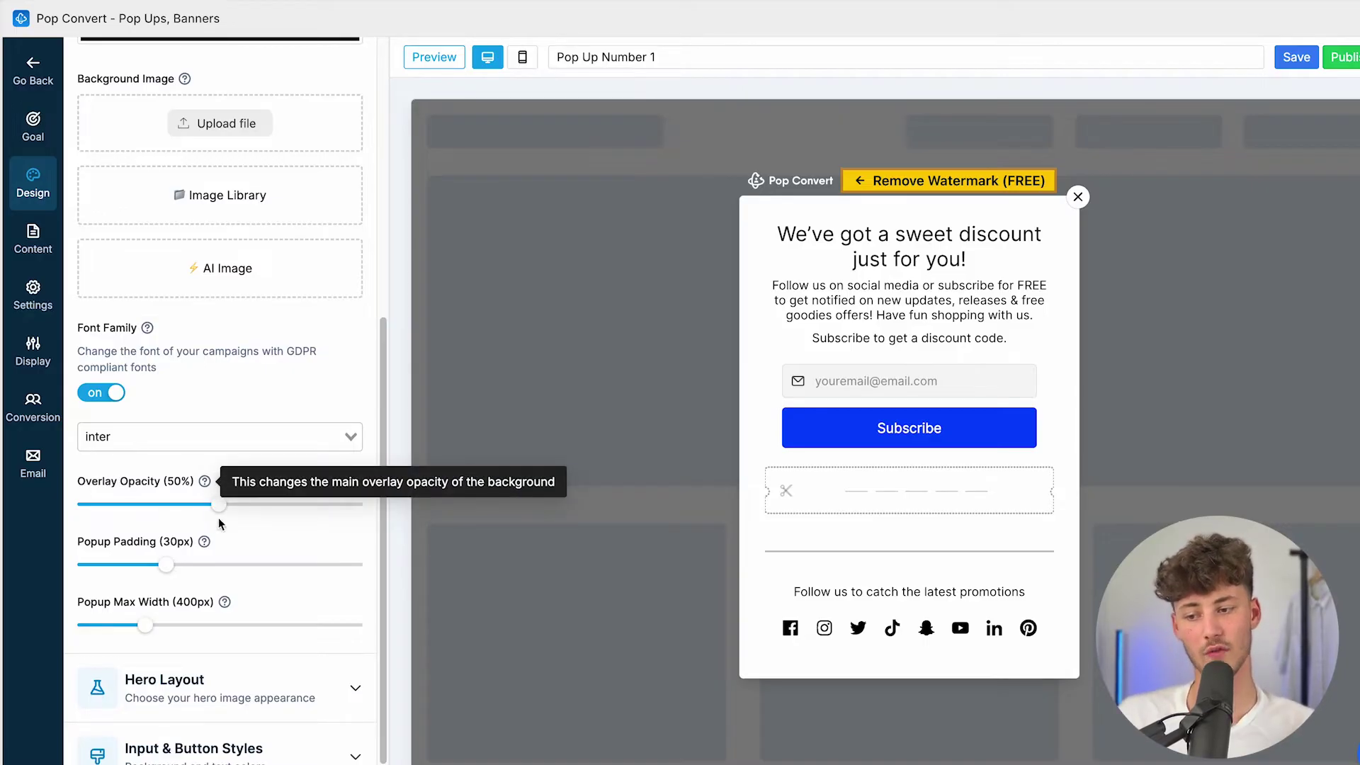
Set overlay opacity to 43%, padding to 36px and maximum width to 432px
mouse_move(219, 504)
left_mouse_down()
mouse_move(365, 506)
mouse_move(82, 510)
mouse_move(280, 512)
mouse_move(200, 513)
left_mouse_up()
mouse_move(166, 564)
left_mouse_down()
mouse_move(197, 565)
mouse_move(170, 565)
mouse_move(182, 565)
left_mouse_up()
left_click_drag(145, 624, 163, 624)
left_click(227, 689)
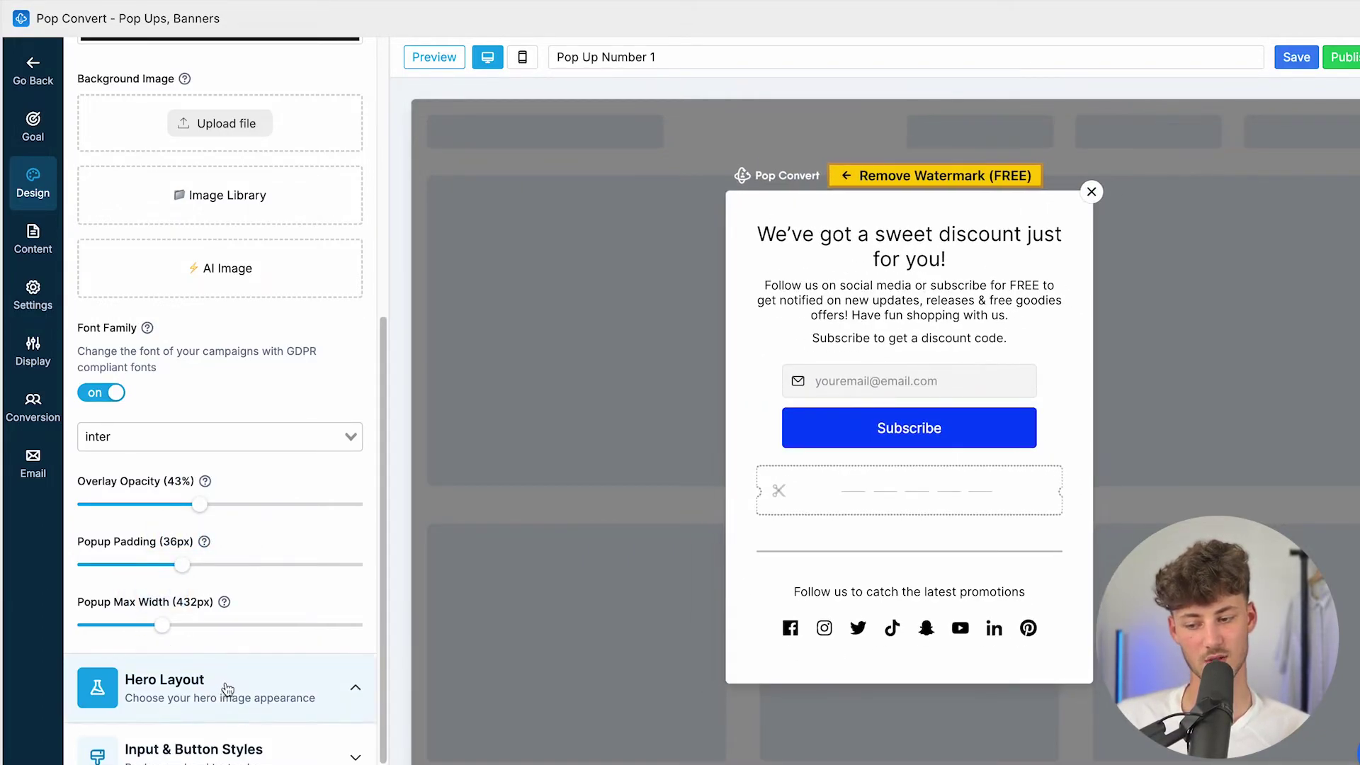
Keep the popup without a hero area, trying the Top layout before No Hero
scroll(198, 638, "down", 4)
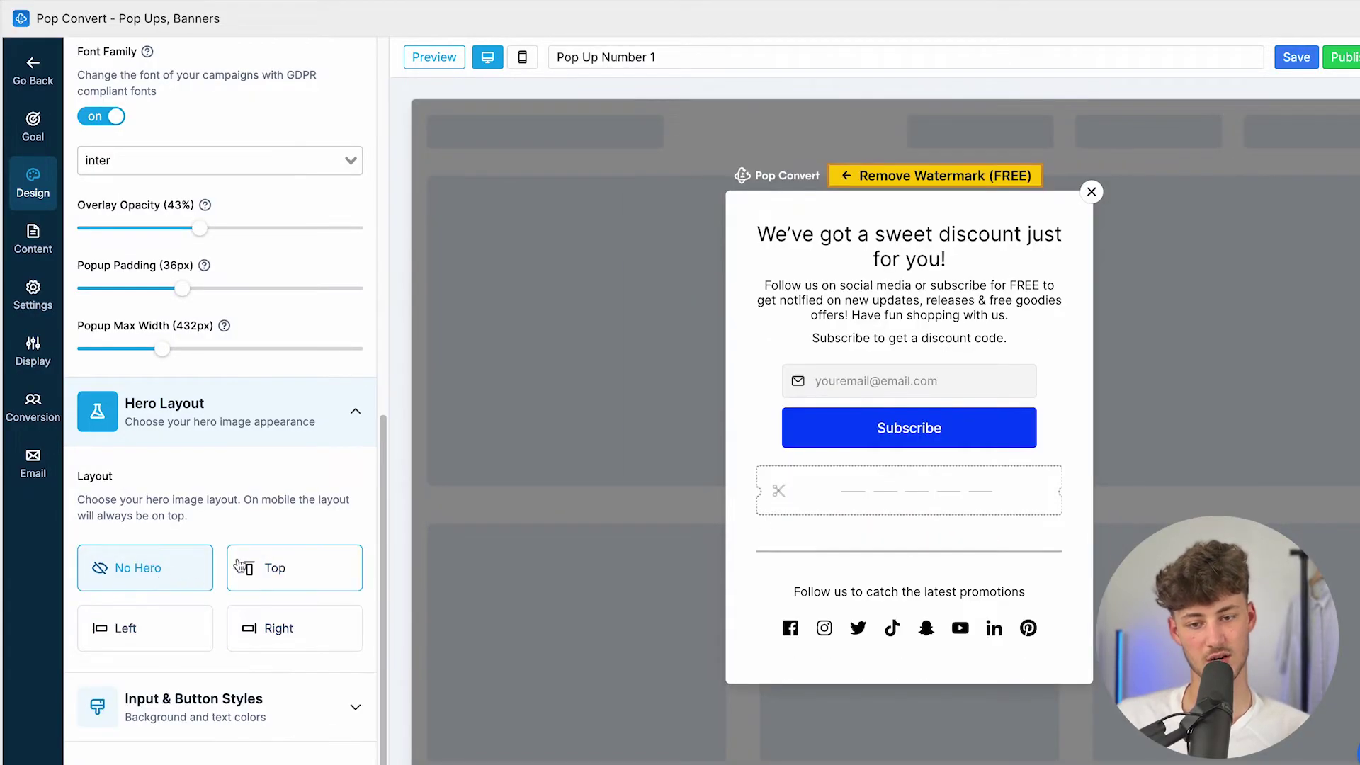
left_click(264, 572)
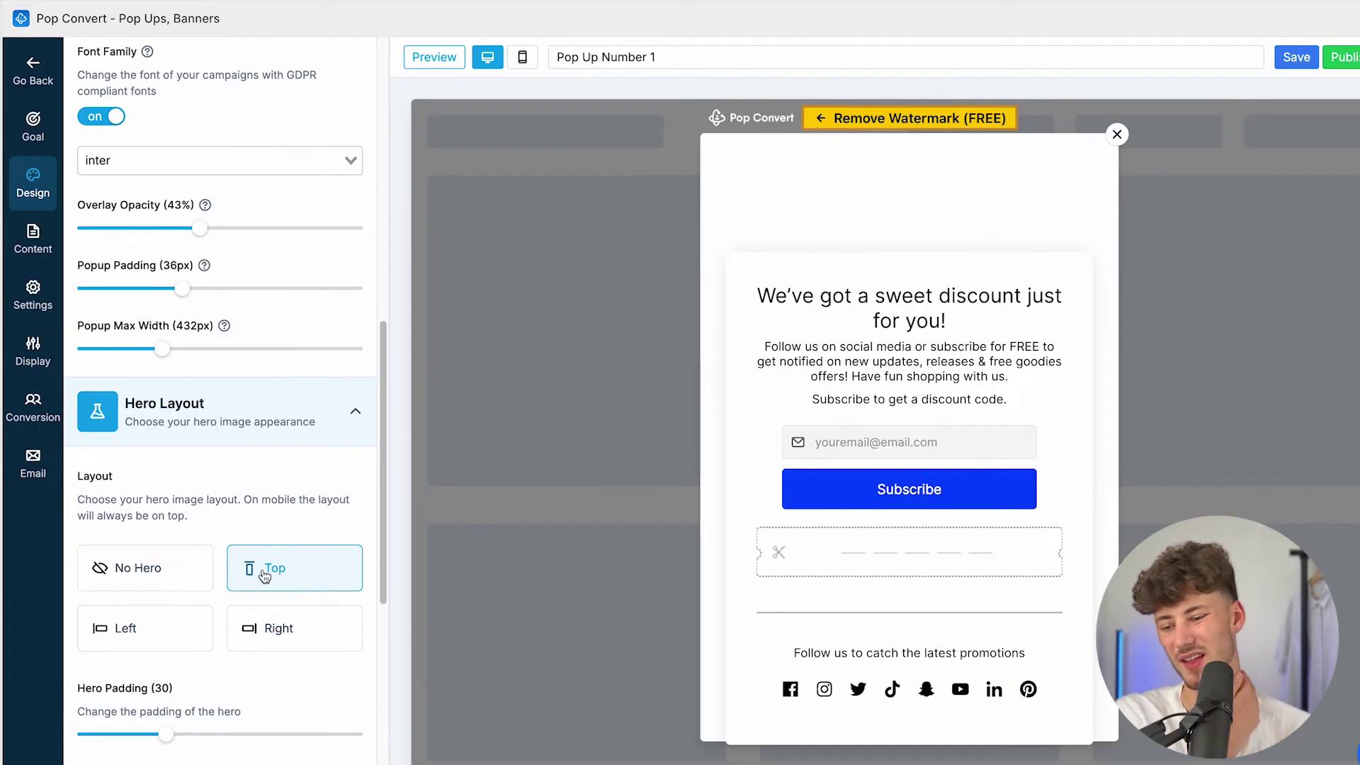
left_click(188, 574)
left_click(279, 439)
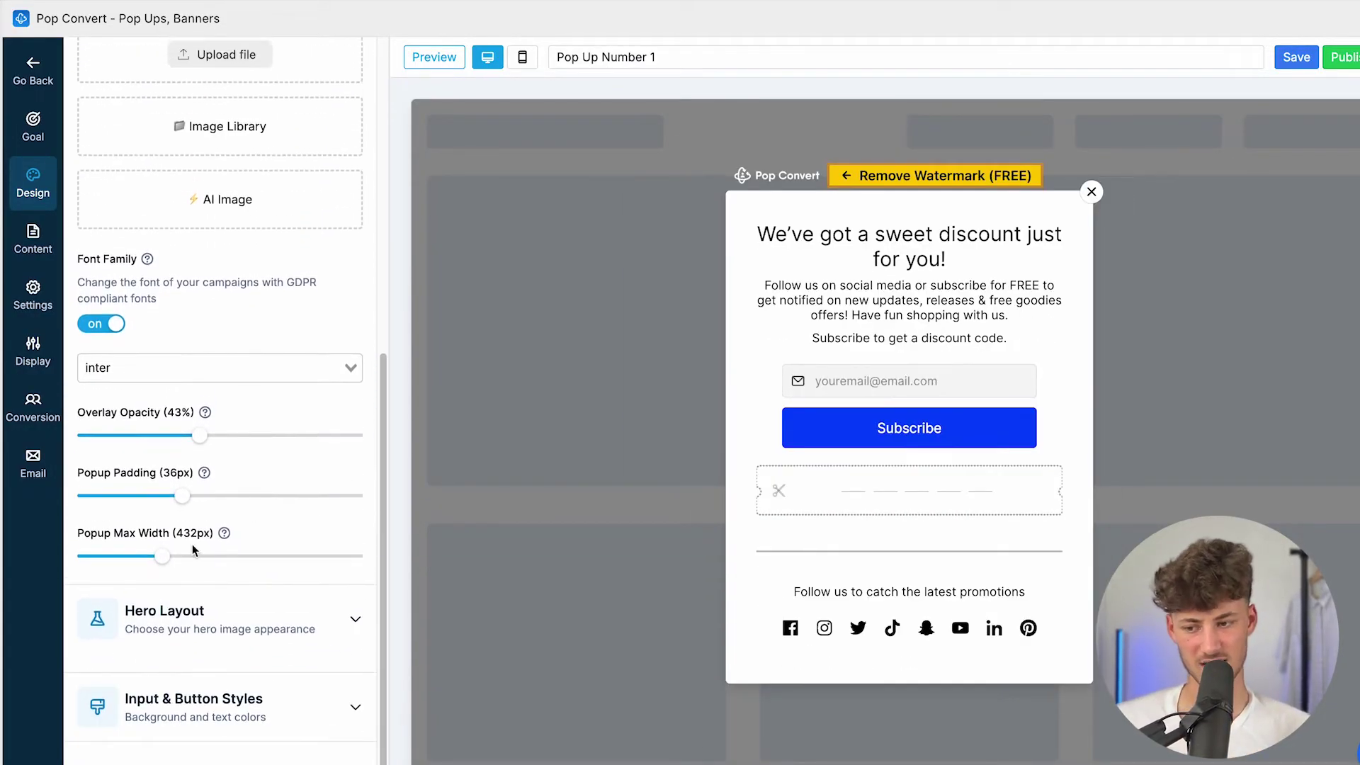
Make the Subscribe button background green and show the widget's content blocks
left_click(170, 737)
left_click(134, 568)
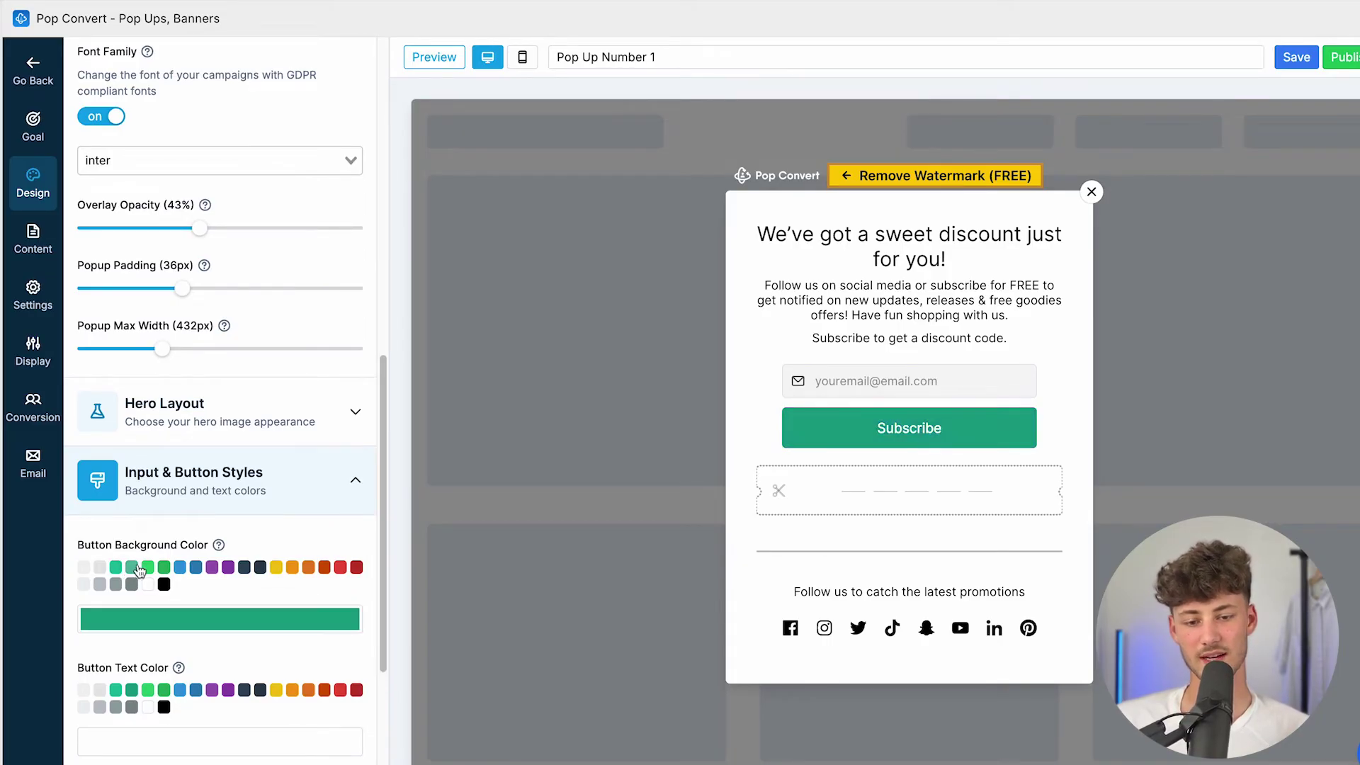
left_click(181, 568)
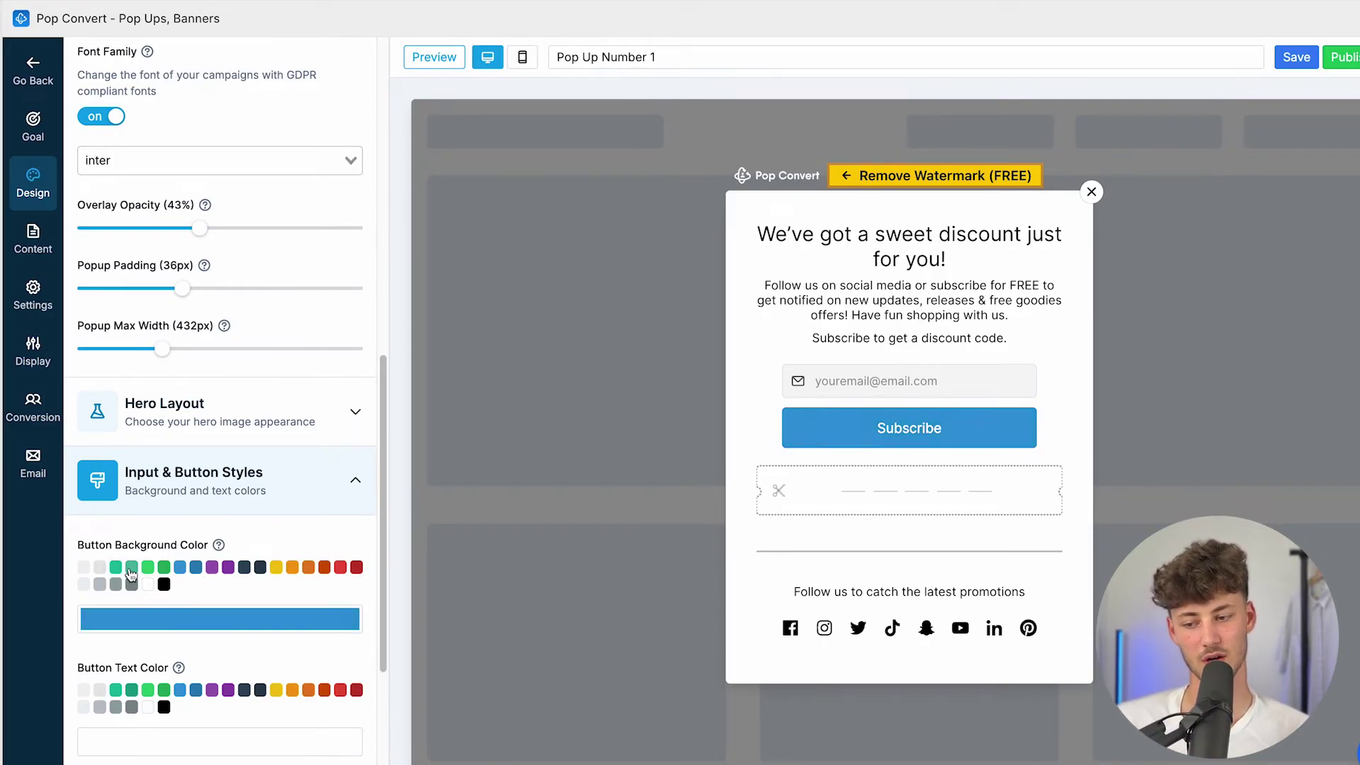
scroll(114, 659, "down", 4)
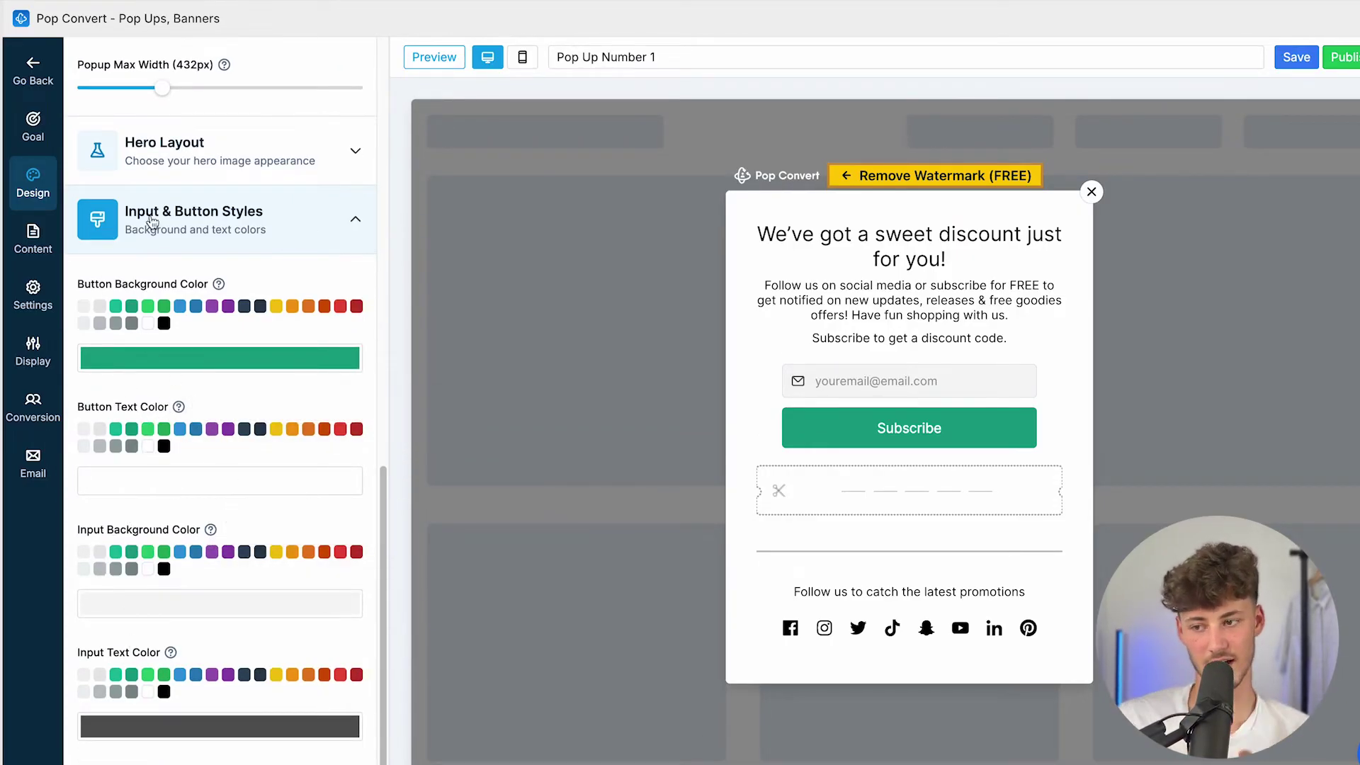
left_click(37, 258)
Try overwriting the popup heading, then undo to restore the original text
scroll(187, 188, "up", 3)
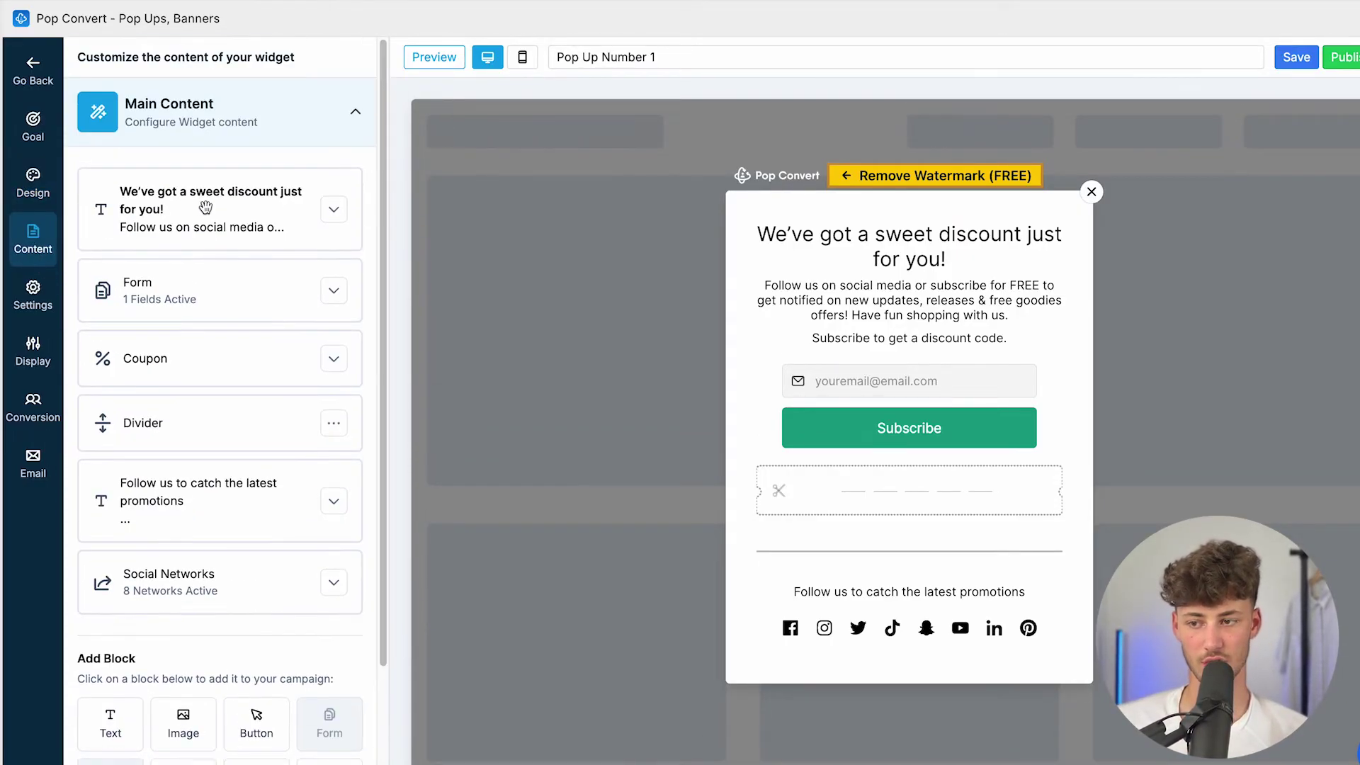
left_click(221, 211)
triple_click(211, 312)
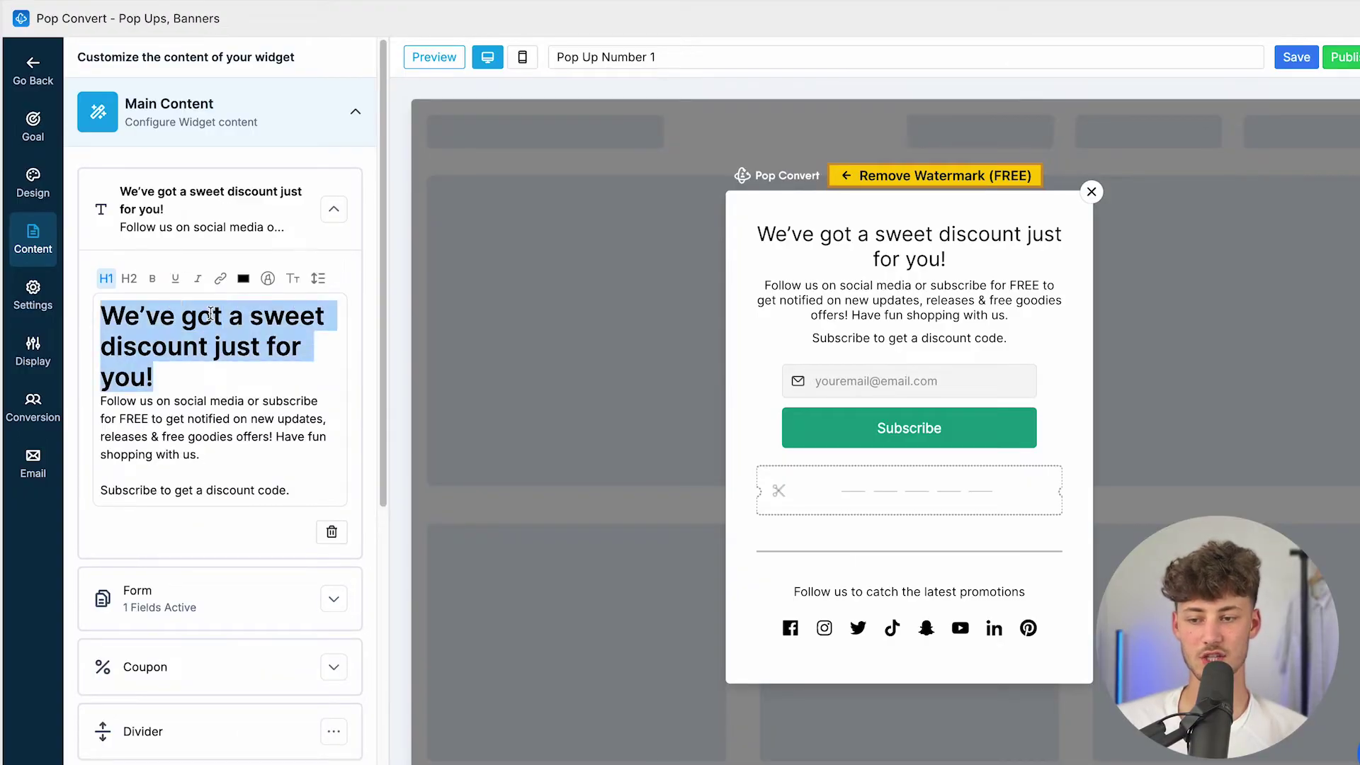
type("dsasadasdasdasdx")
key("ctrl+z")
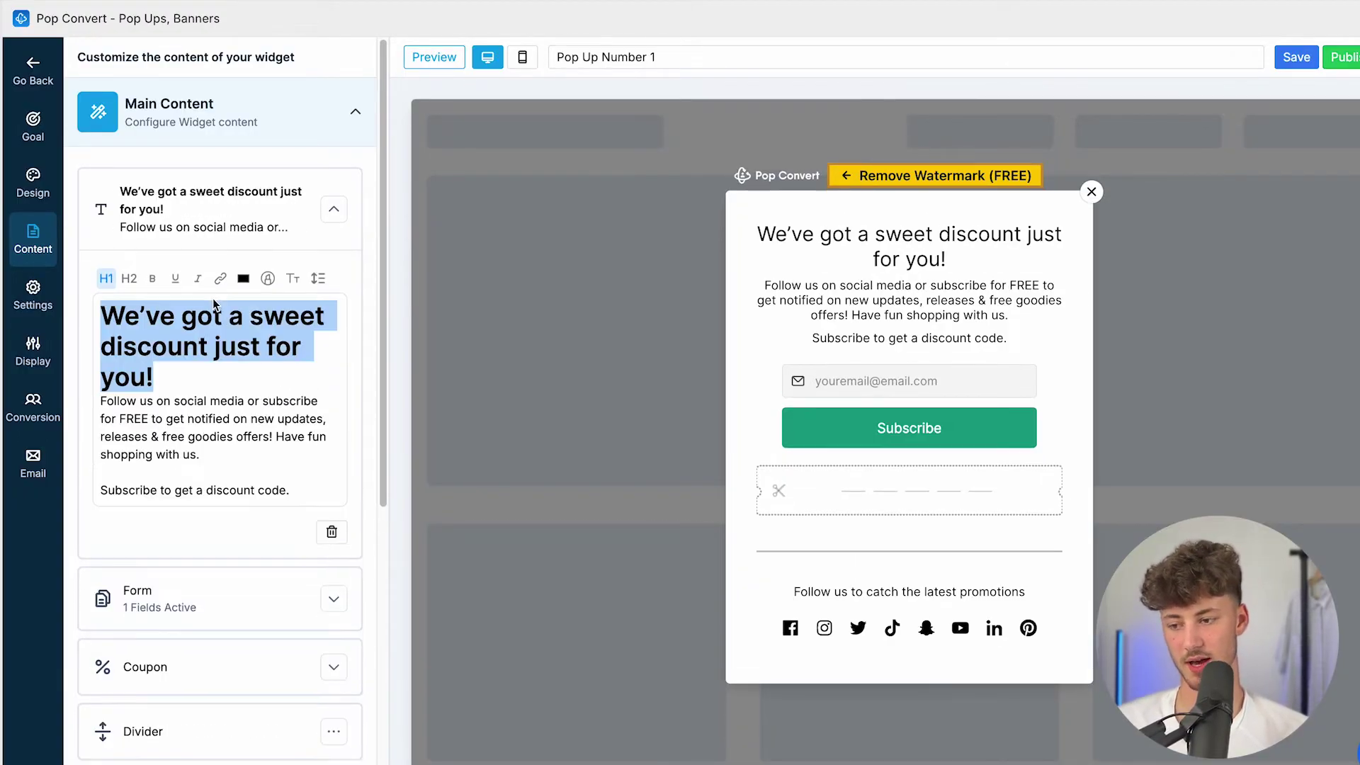
Add Name and Phone fields to the form, with Name placed above Email
scroll(213, 389, "down", 2)
left_click(216, 440)
scroll(213, 425, "down", 5)
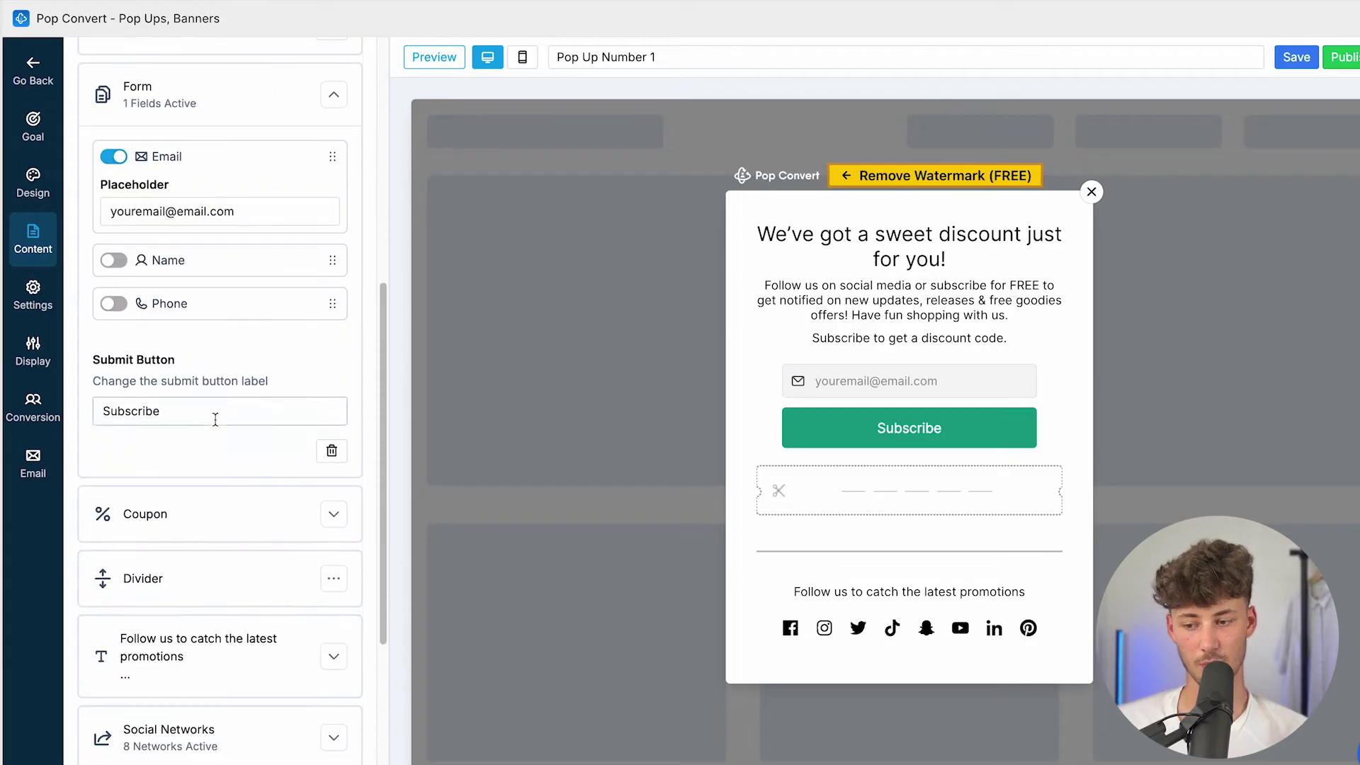
scroll(212, 425, "up", 5)
left_click(147, 544)
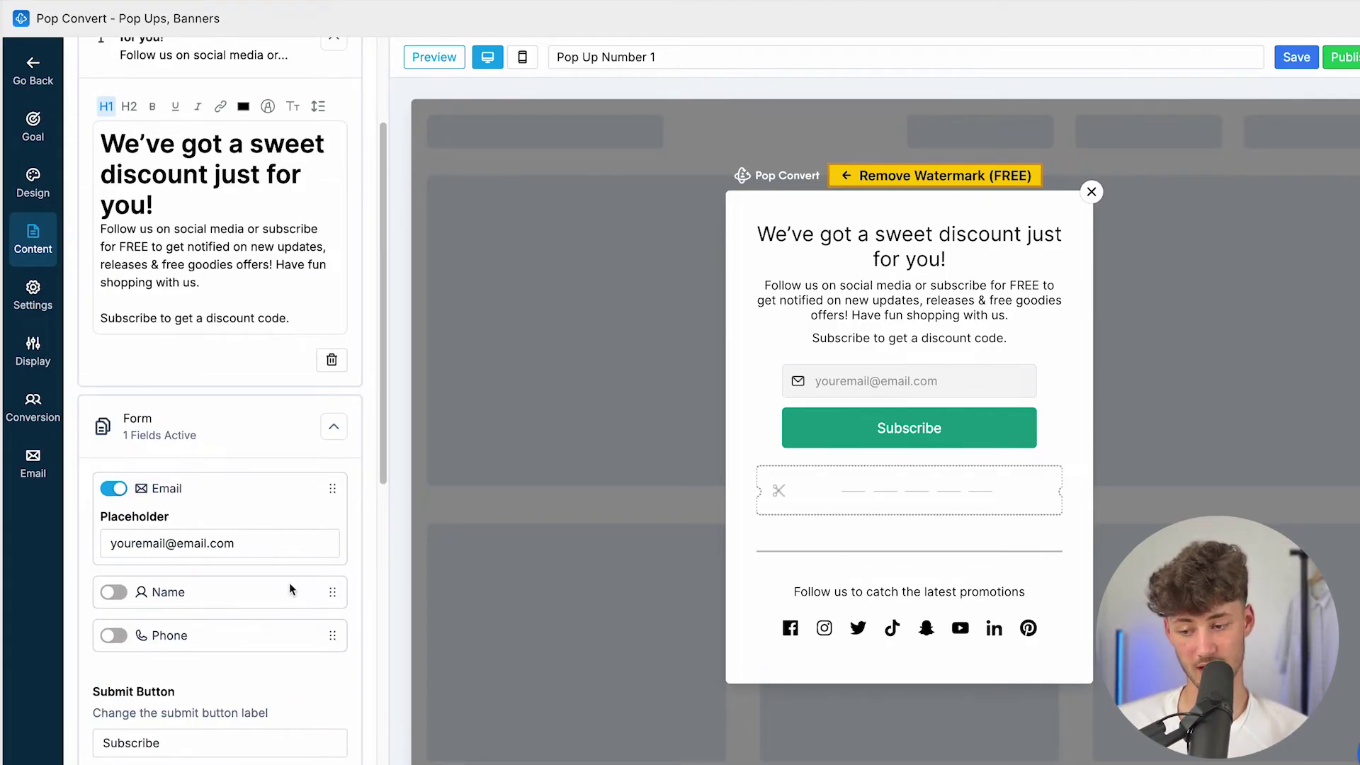
left_click(121, 593)
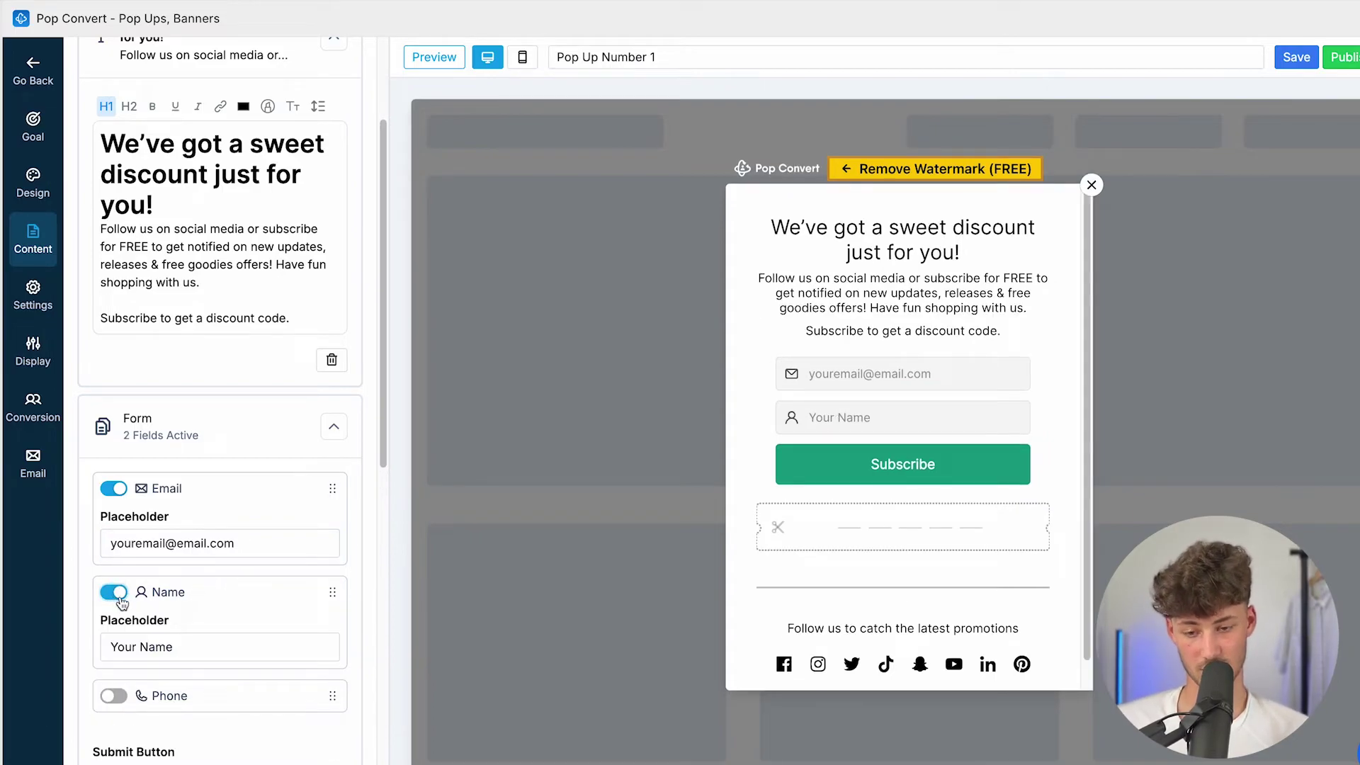
mouse_move(183, 595)
left_mouse_down()
mouse_move(187, 577)
mouse_move(195, 603)
left_mouse_up()
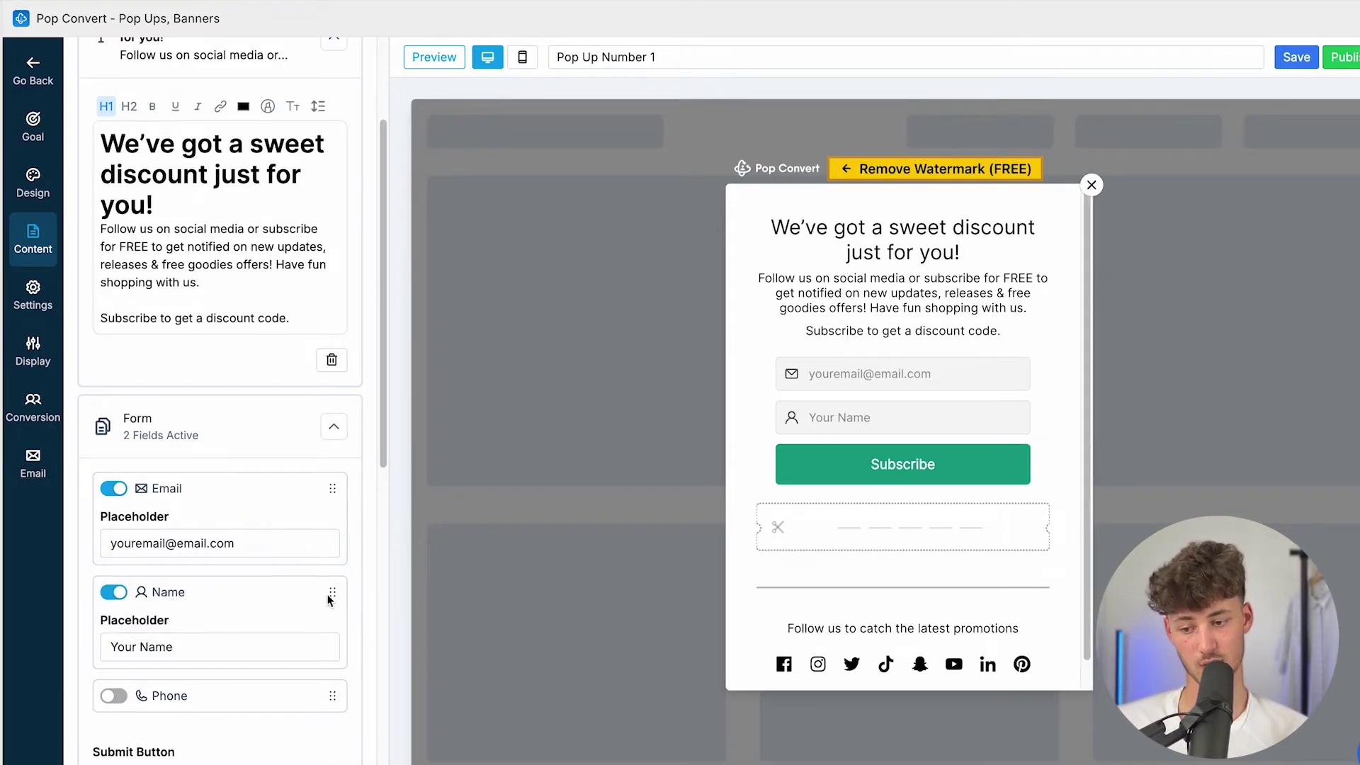
left_click_drag(330, 595, 315, 489)
scroll(304, 567, "down", 1)
left_click(116, 572)
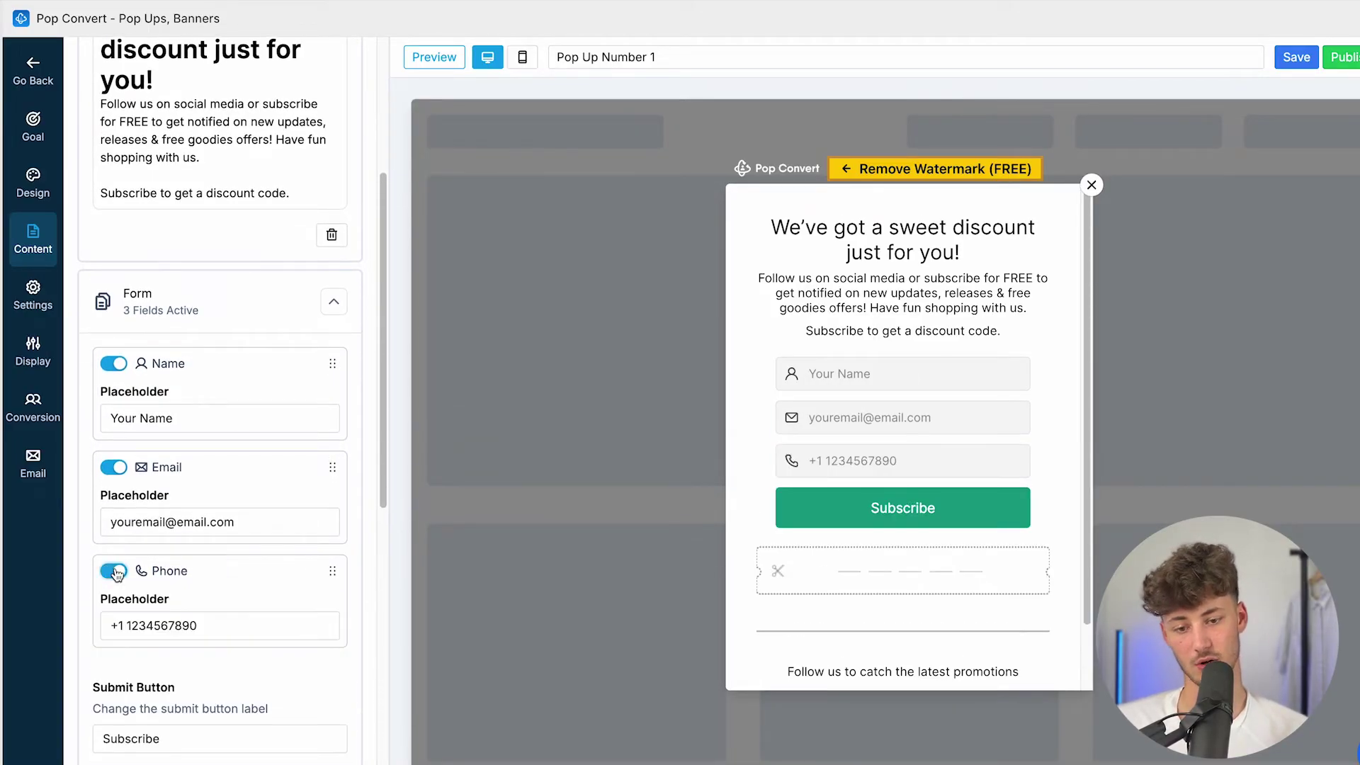
scroll(250, 411, "down", 3)
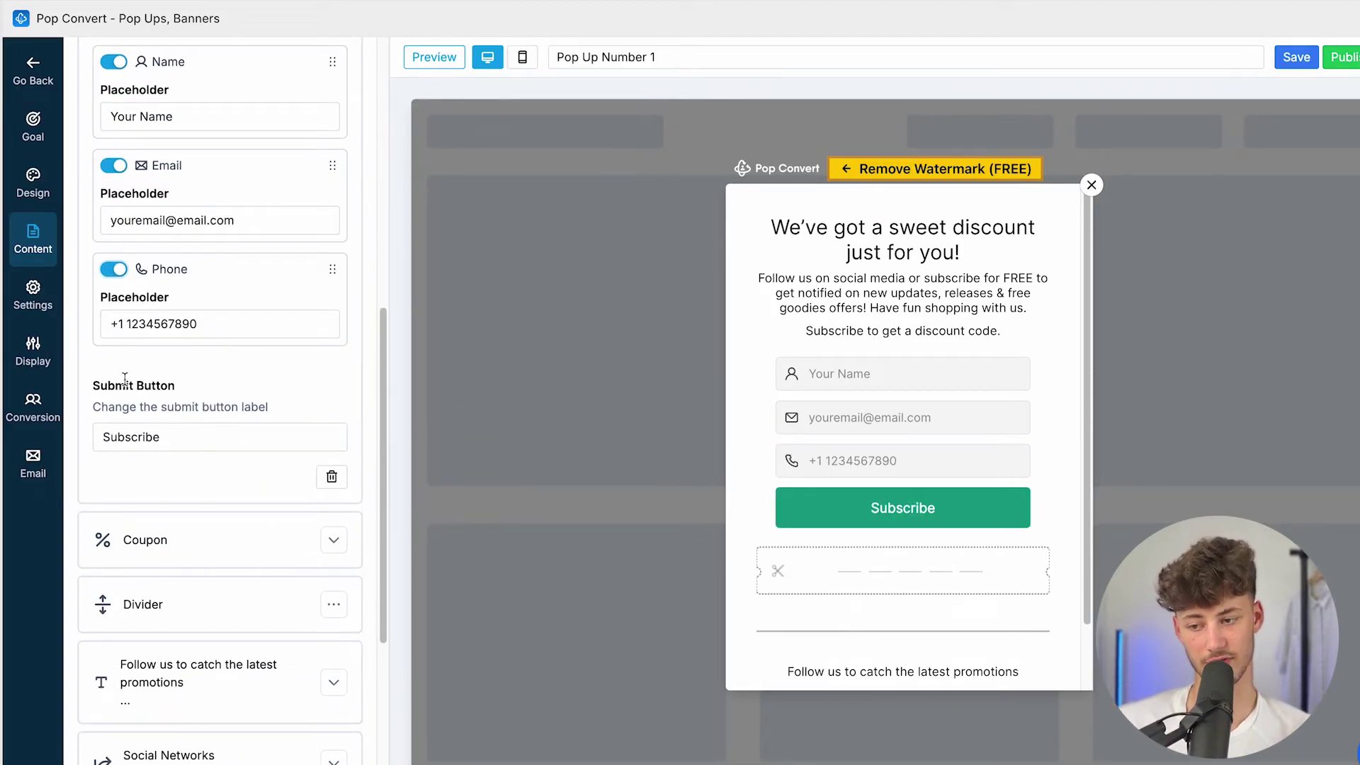
Change the submit button label to 'Get your 10% OFF'
double_click(172, 436)
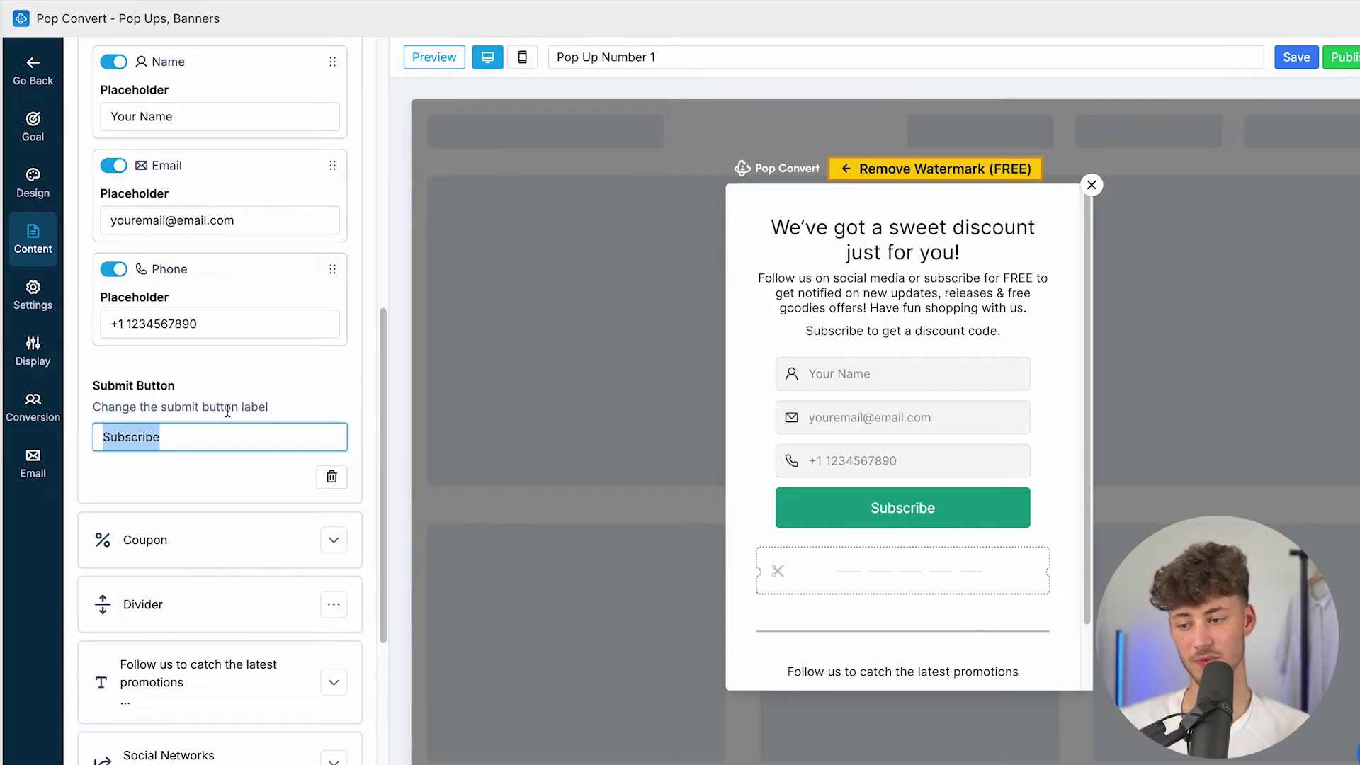
type("Get y")
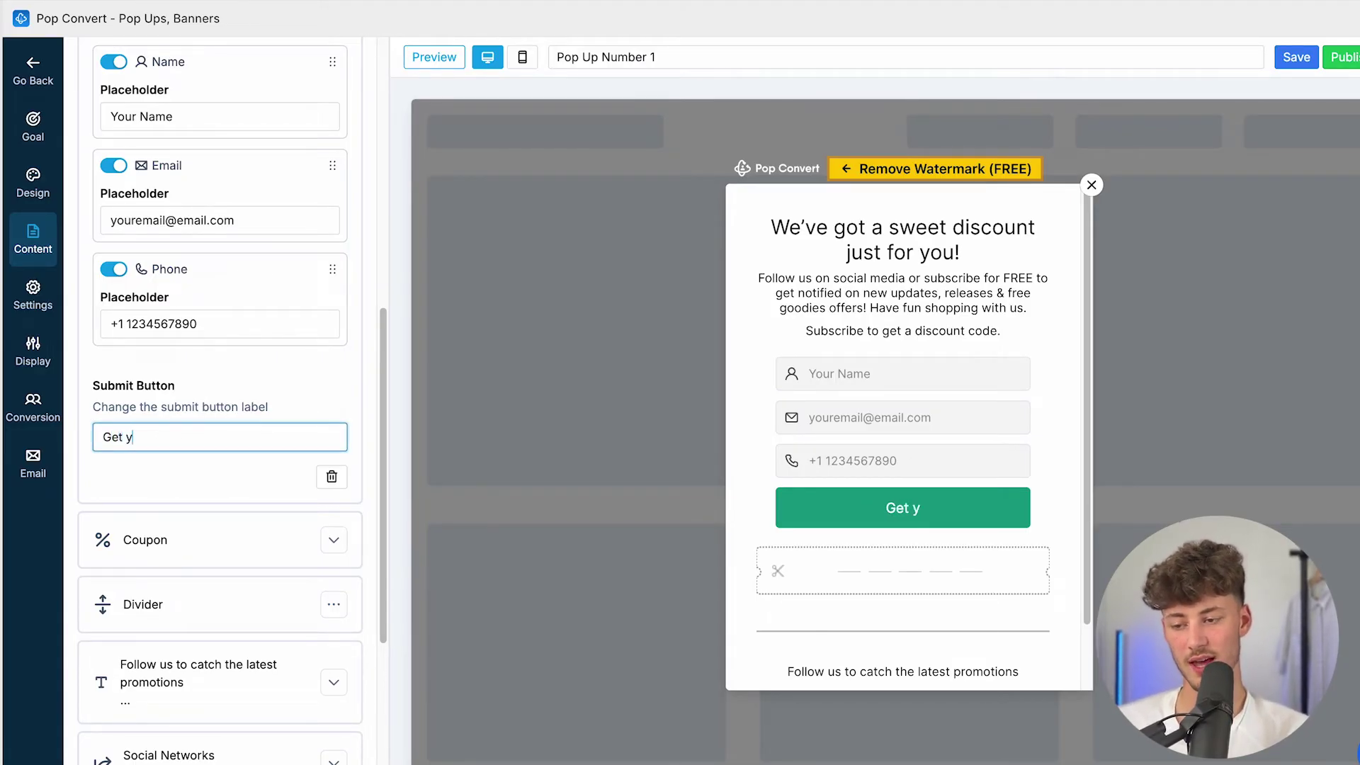
type("our 10% OFF")
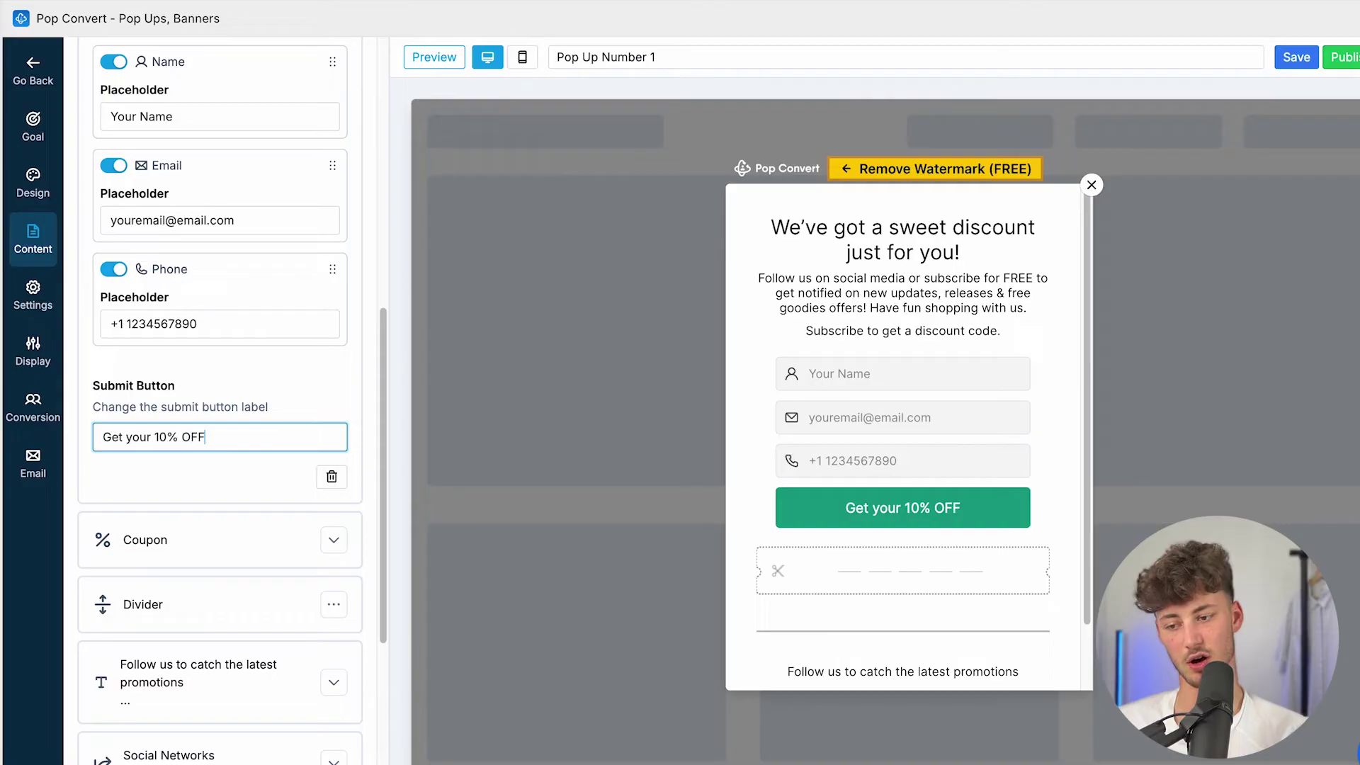
left_click(180, 481)
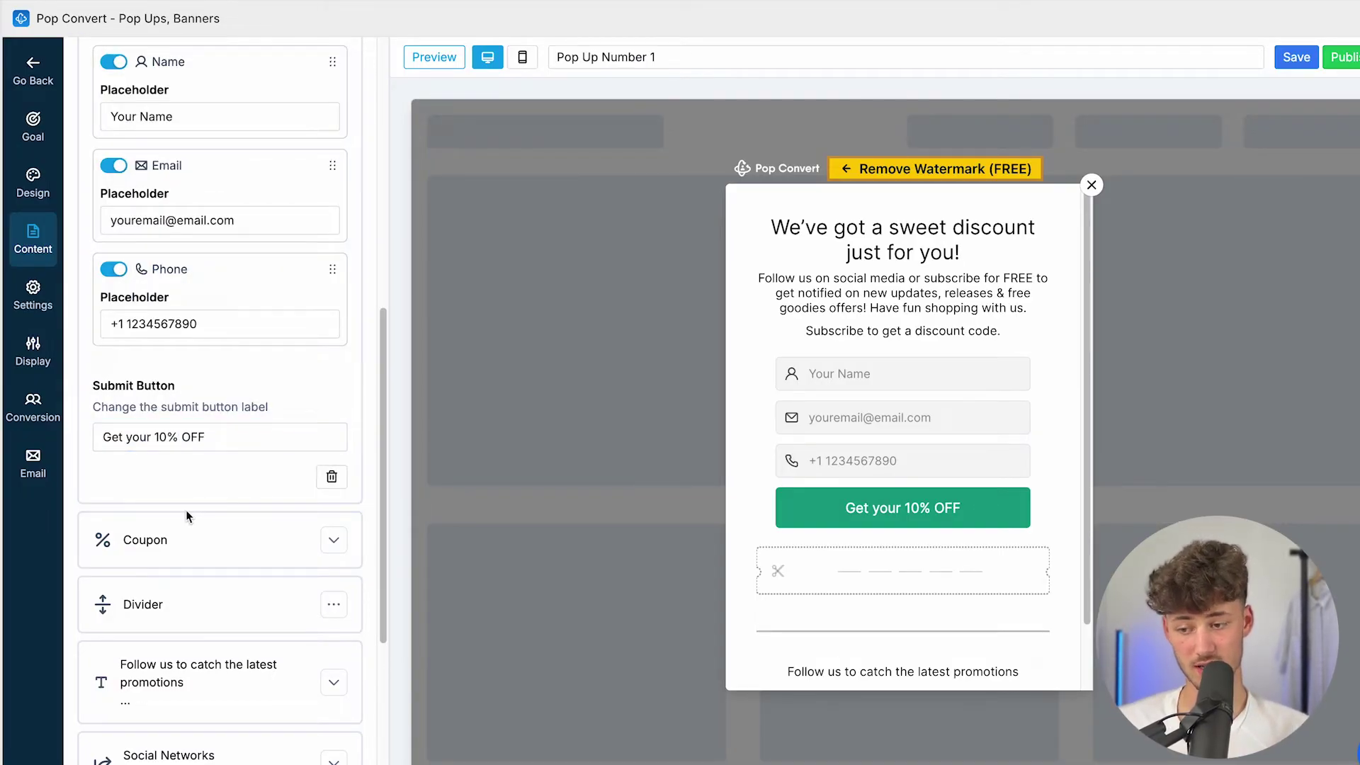
Set the Coupon block's code to 10OFF_EMAILLIST
left_click(225, 549)
scroll(146, 484, "down", 2)
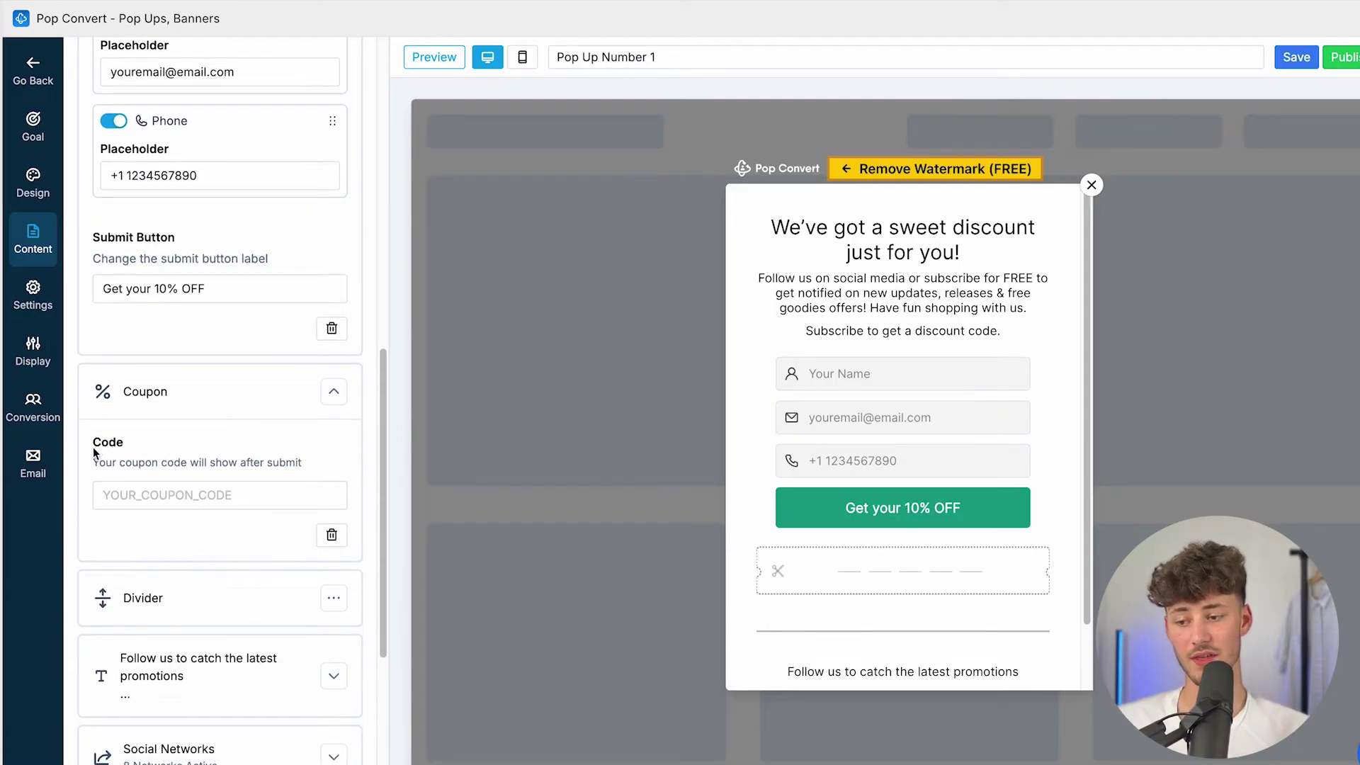
left_click(194, 493)
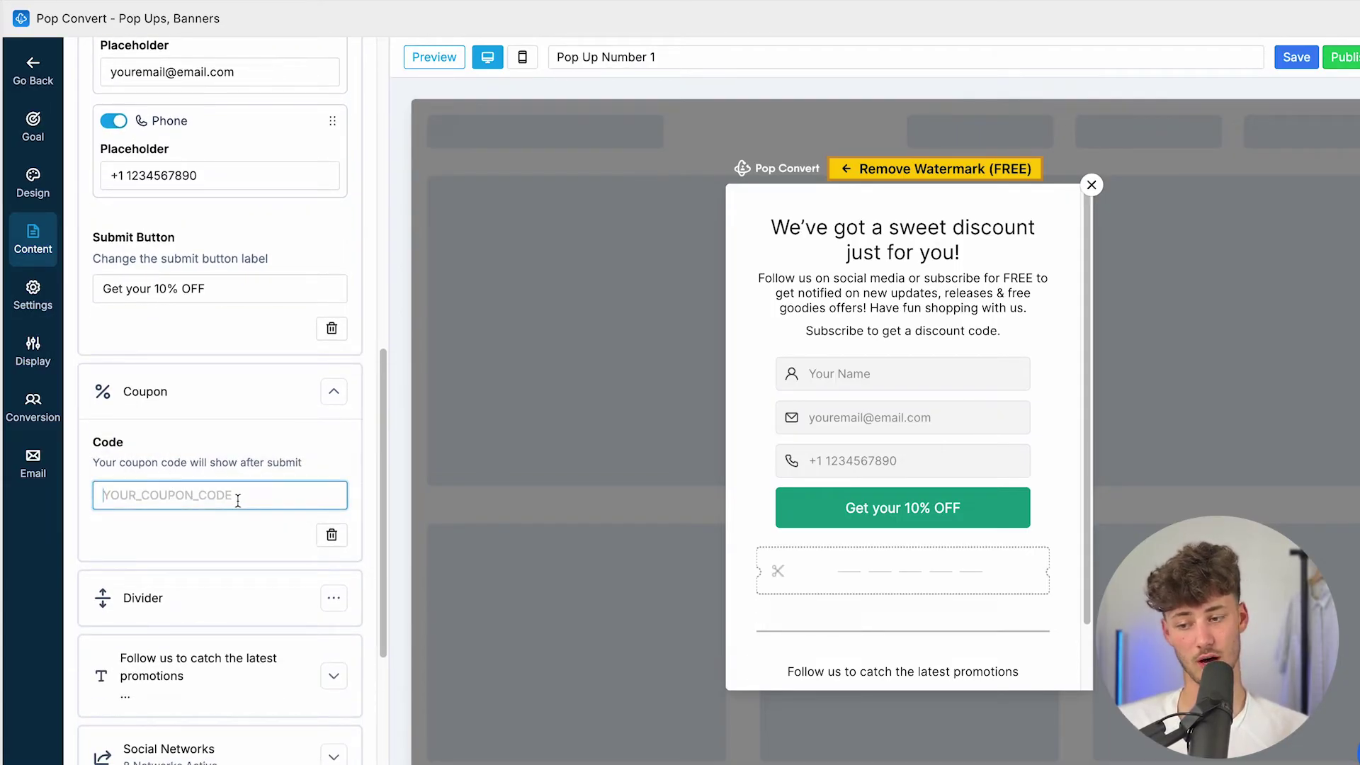
type("10OFF_EMAILLIST")
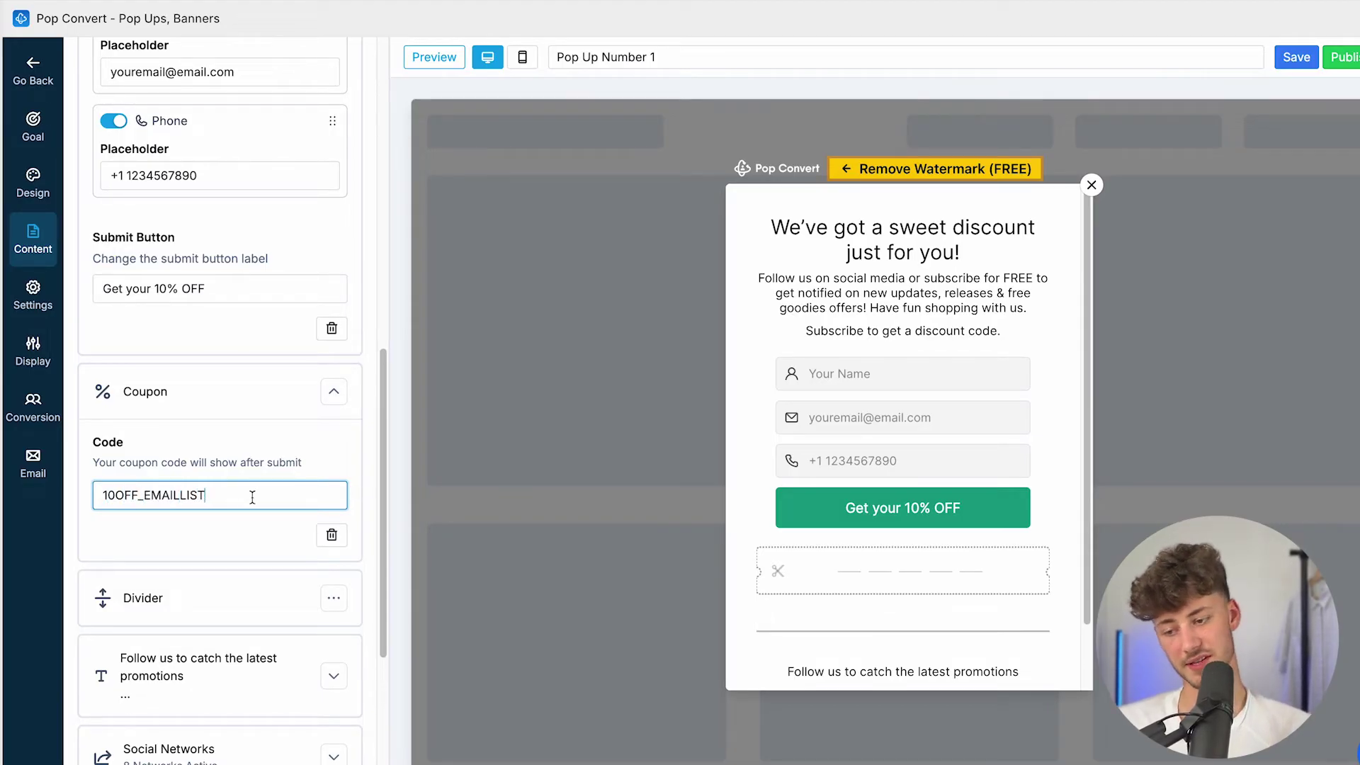
left_click(273, 460)
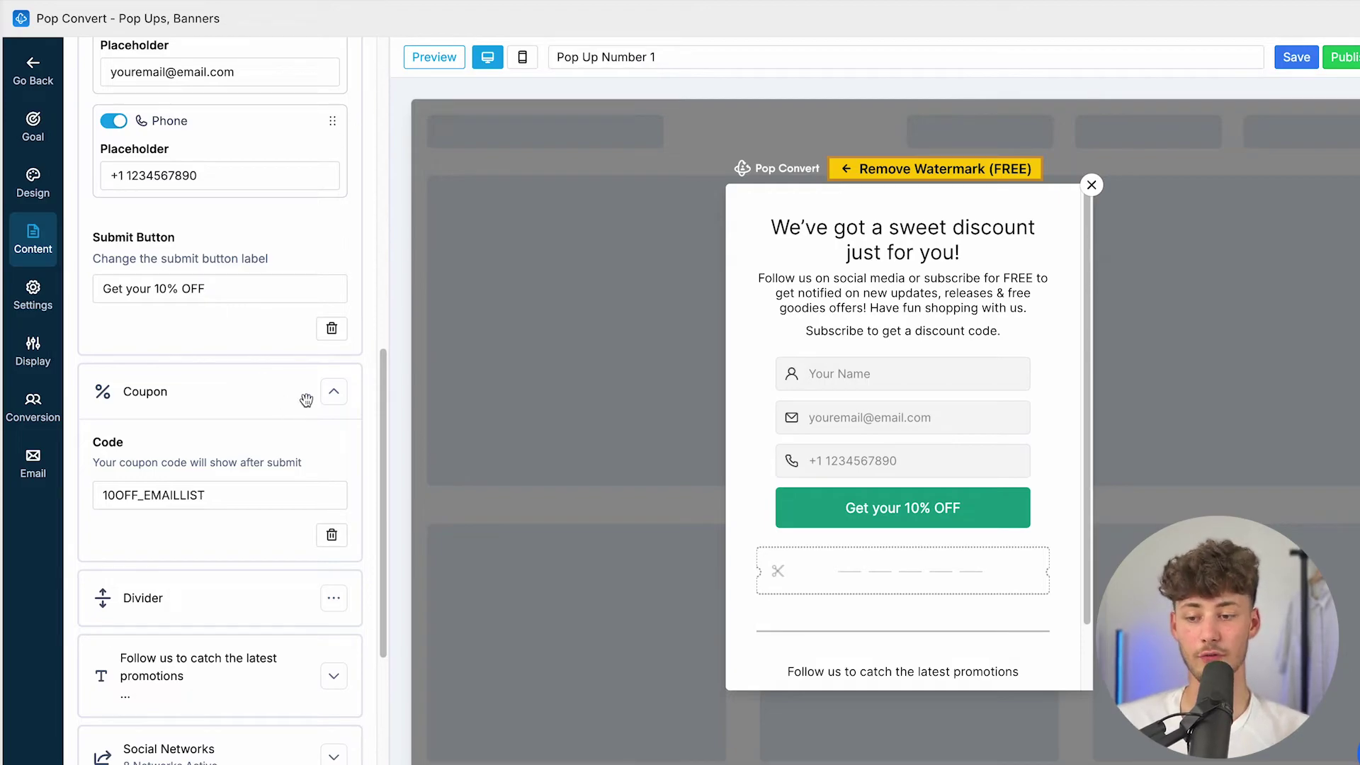
left_click(333, 391)
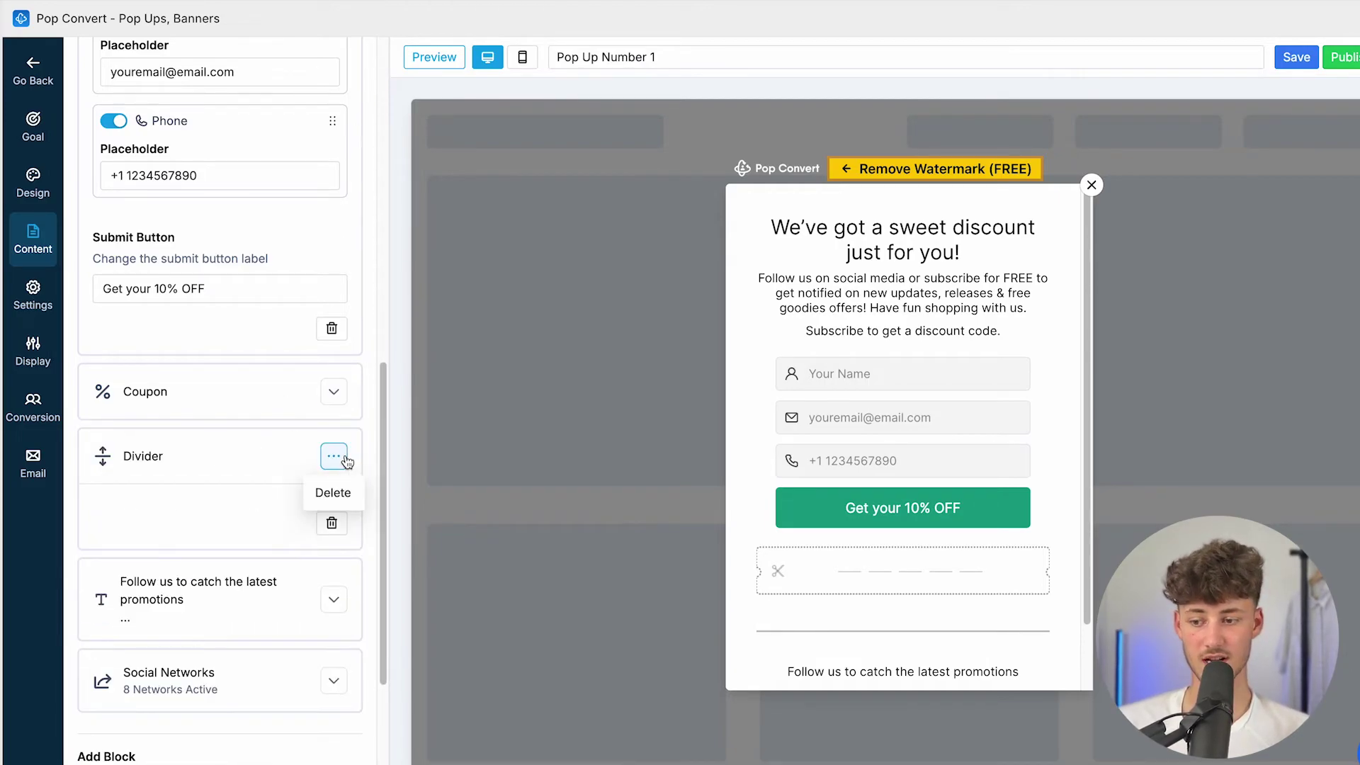
Review the 'Follow us to catch the latest promotions' text block
left_click(211, 524)
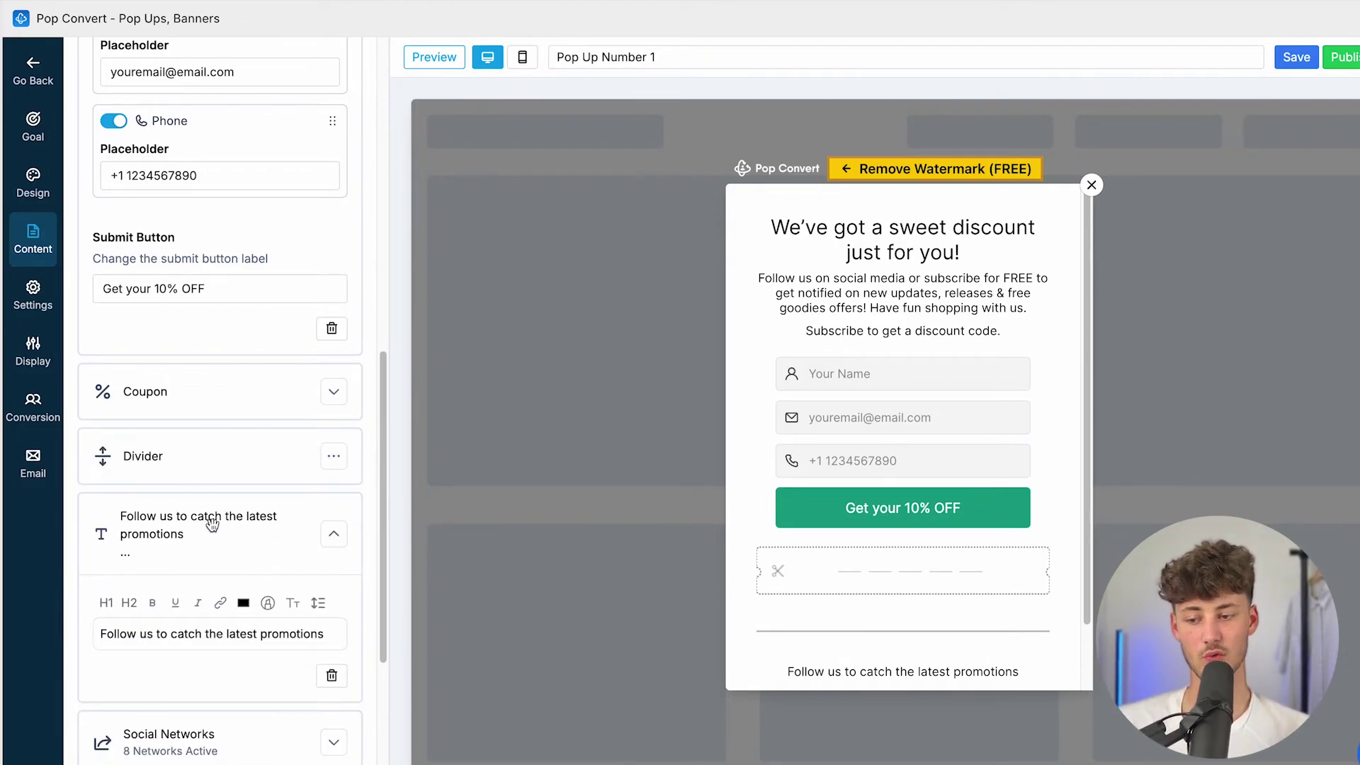
triple_click(840, 673)
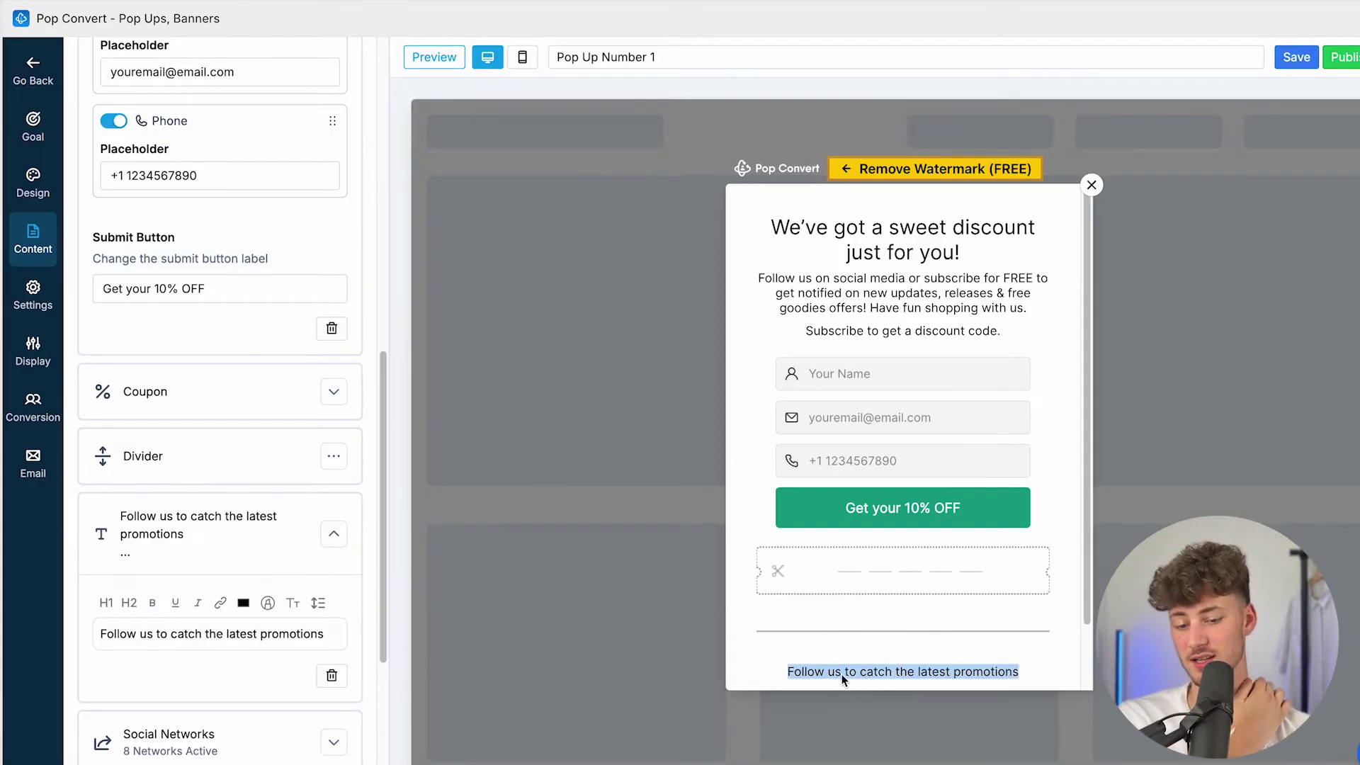
scroll(206, 397, "down", 3)
left_click(244, 259)
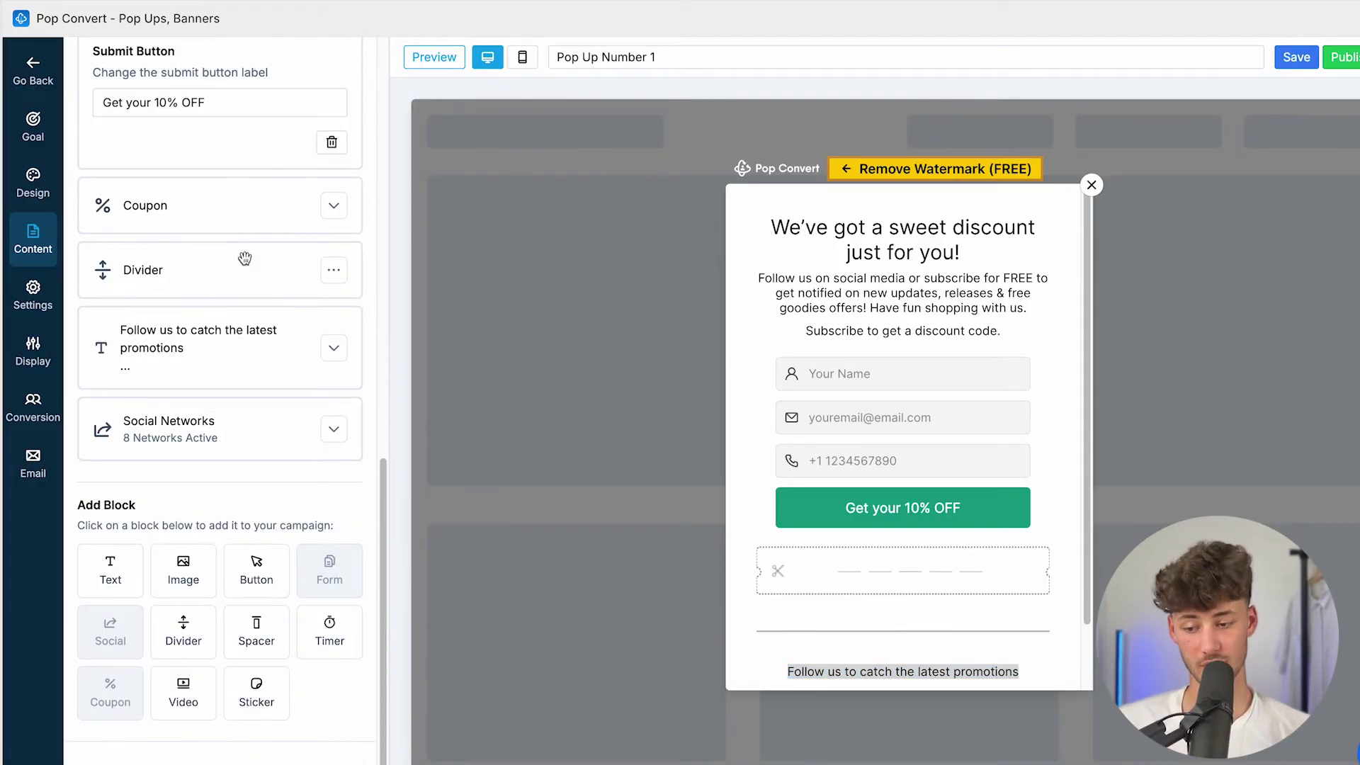
Enter test links 'fsdfds' and 'dfsdf' in the Social Networks Facebook and Instagram fields
left_click(184, 437)
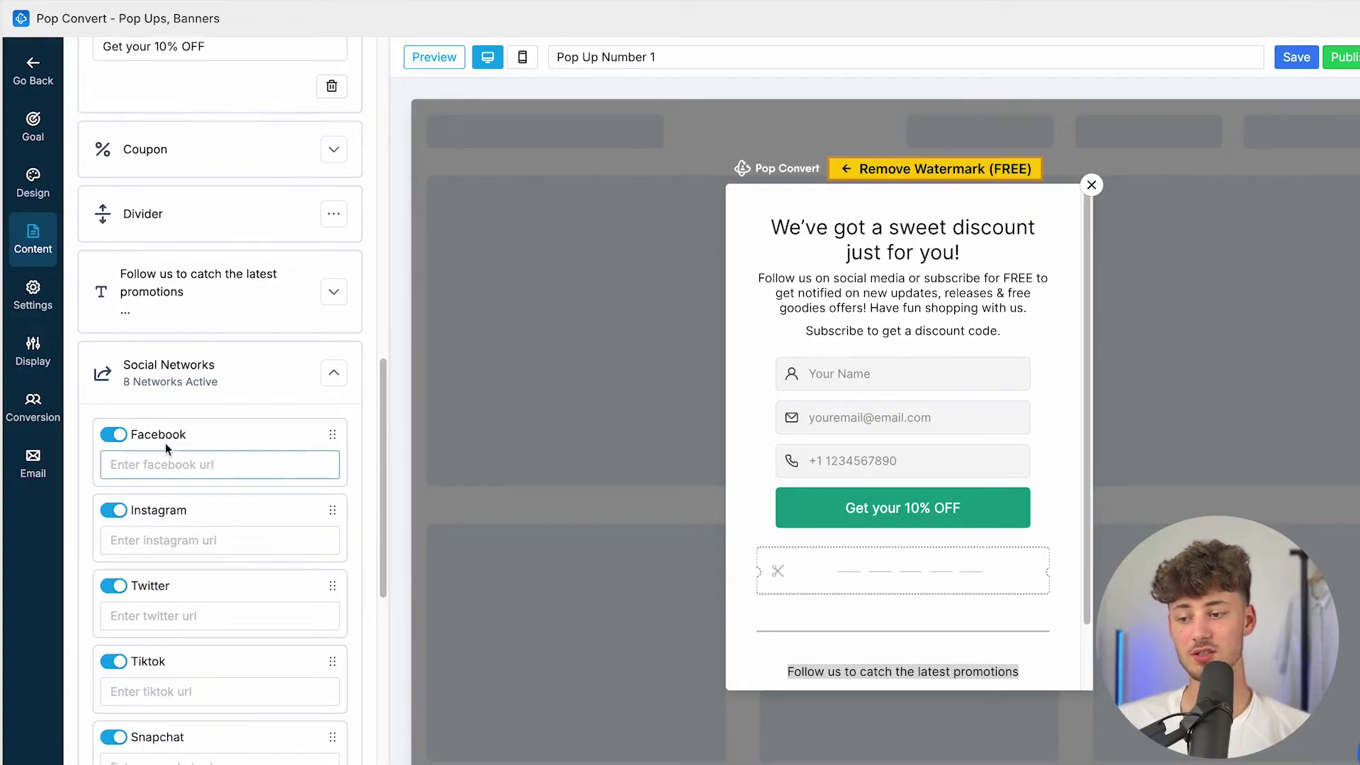
scroll(182, 375, "down", 5)
scroll(181, 379, "up", 4)
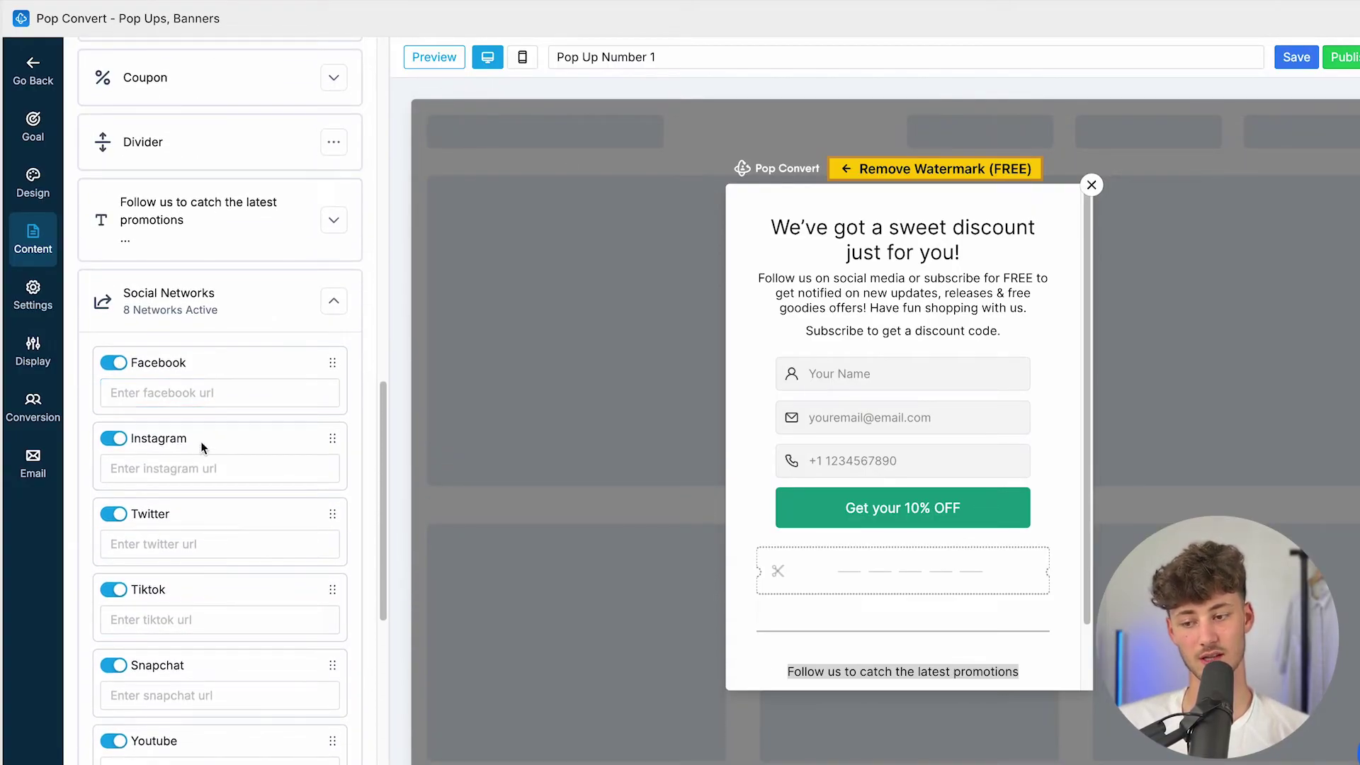
left_click(206, 401)
type("fsdfds")
left_click(206, 470)
type("dfsdf")
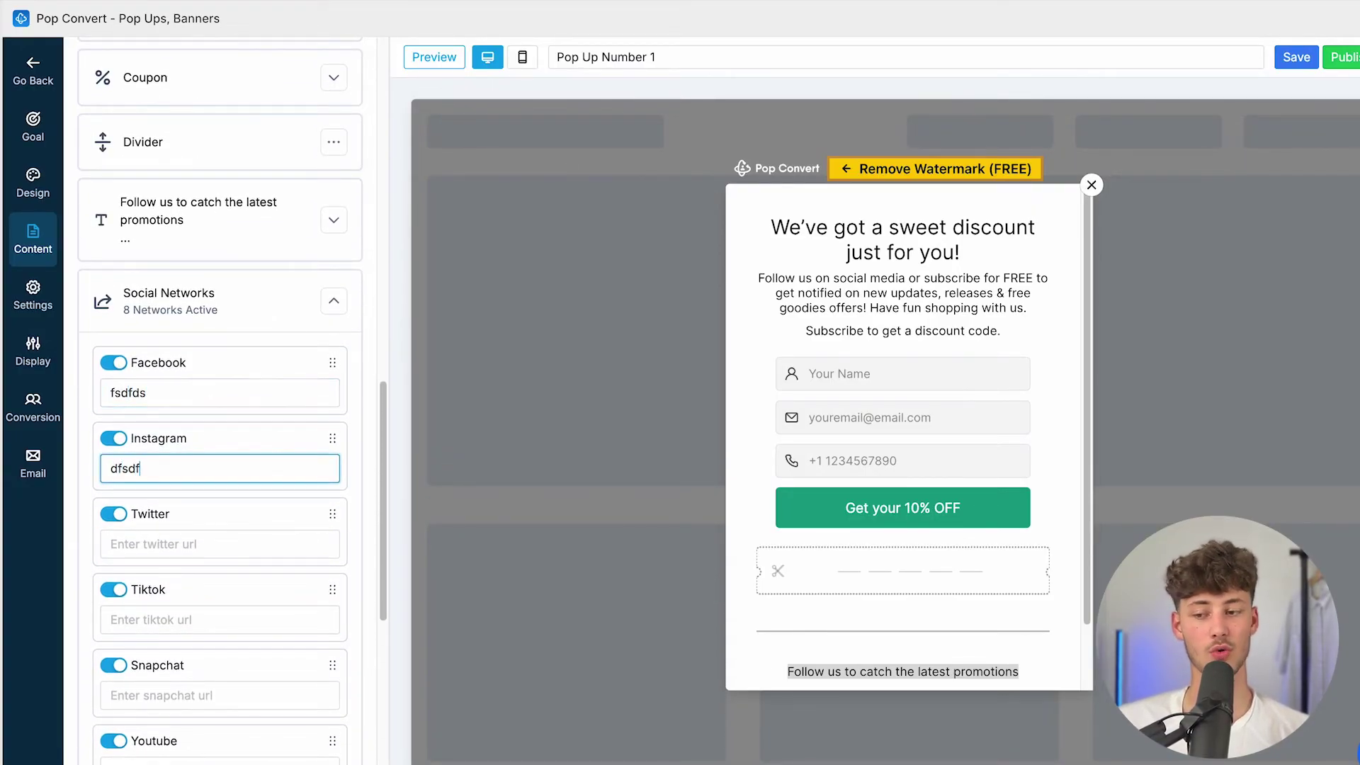
left_click(334, 302)
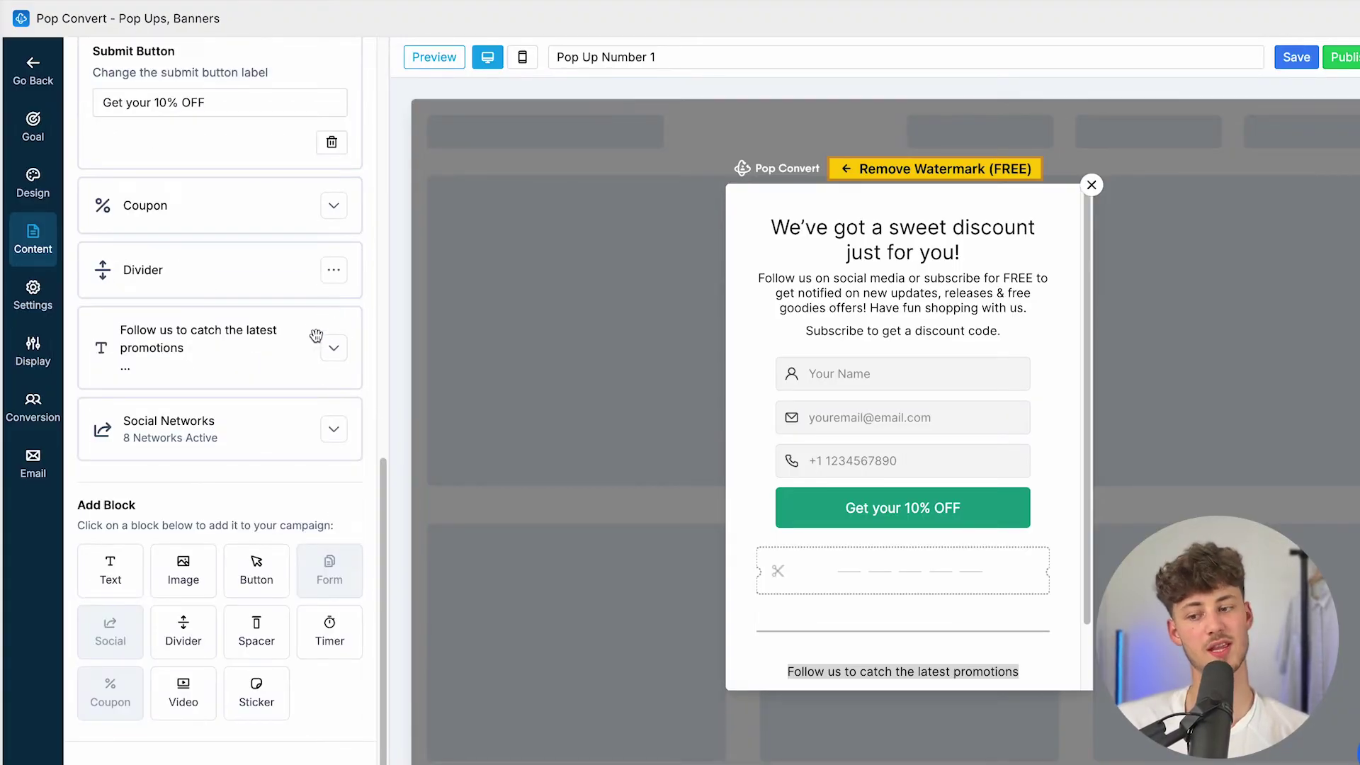
Add a countdown Timer block to the pop-up
left_click_drag(75, 506, 137, 502)
left_click(136, 500)
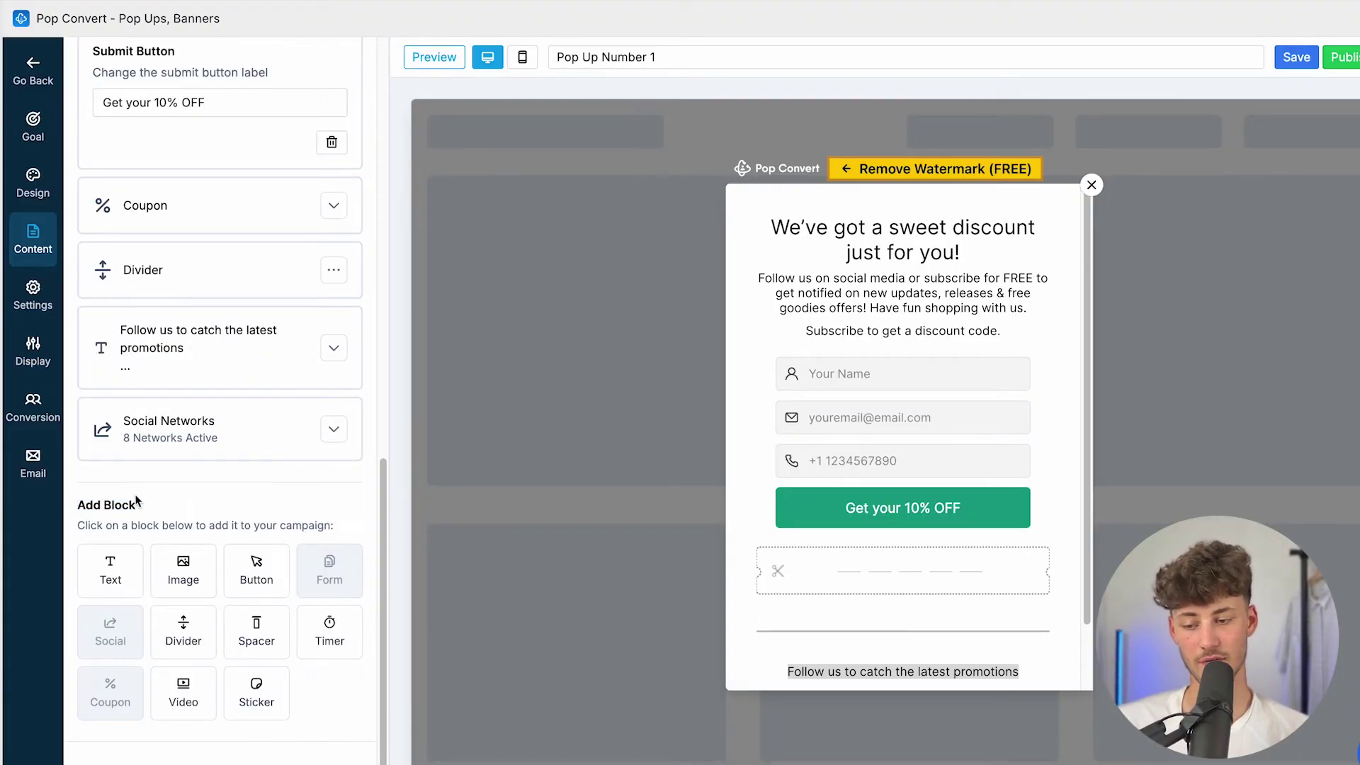
left_click_drag(315, 635, 191, 506)
left_click(232, 508)
left_click(340, 648)
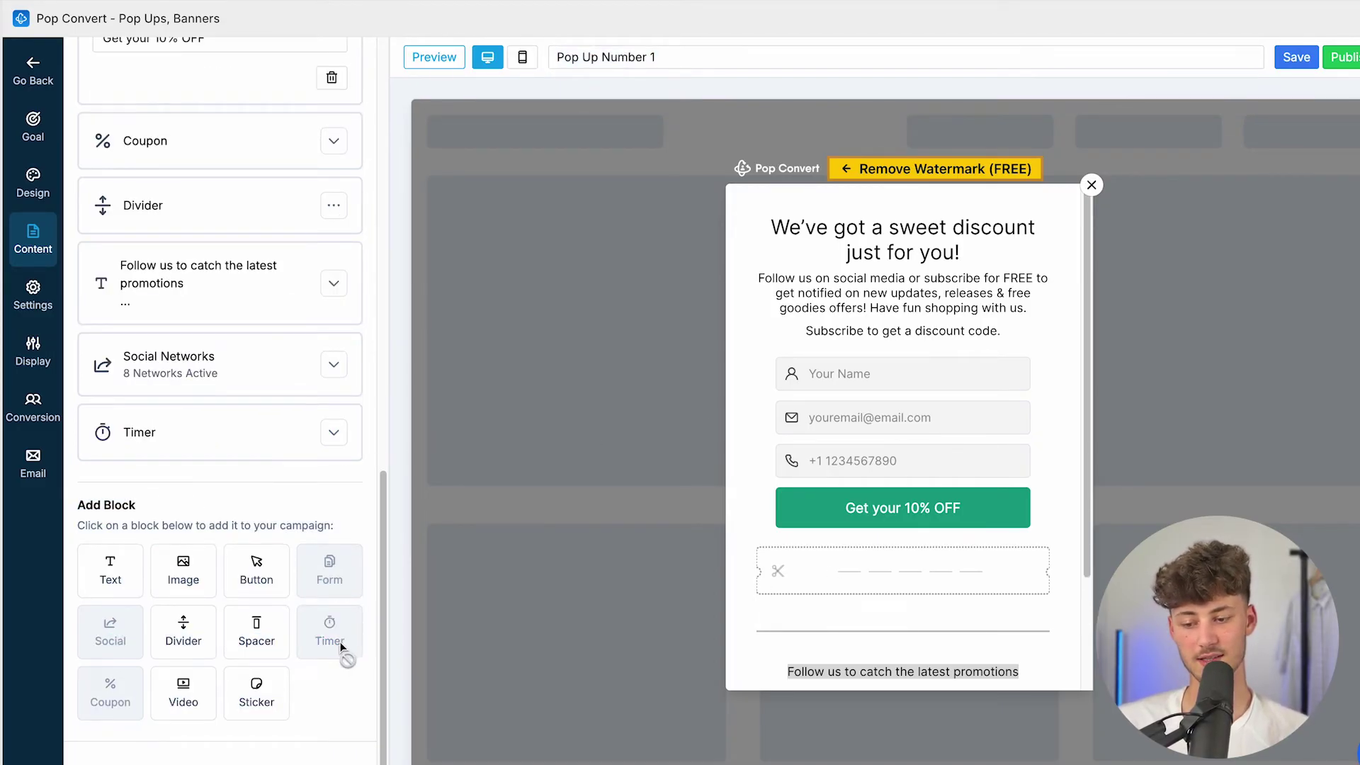
Move the Timer block above the Coupon block, just below the submit button
scroll(921, 500, "down", 2)
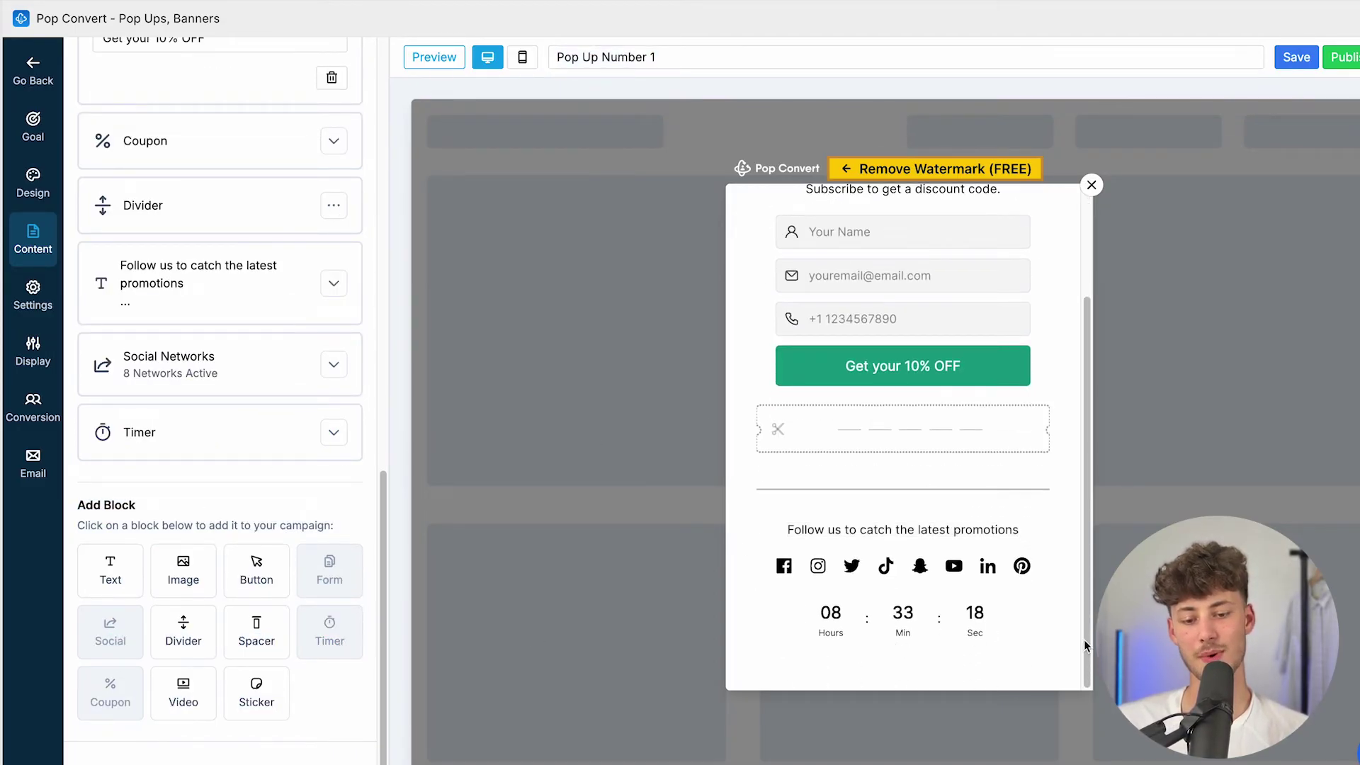
scroll(292, 464, "up", 2)
left_click_drag(142, 576, 177, 389)
scroll(176, 386, "up", 2)
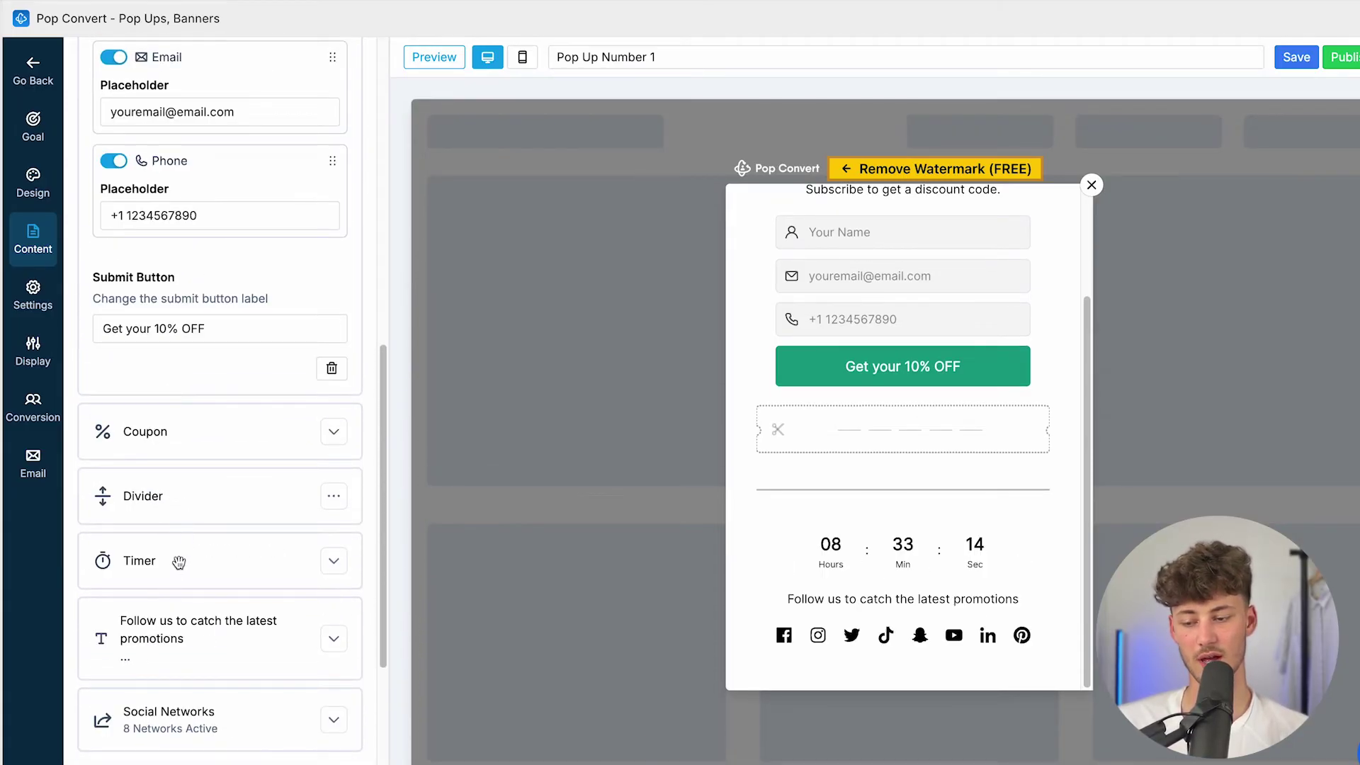
left_click_drag(177, 559, 171, 429)
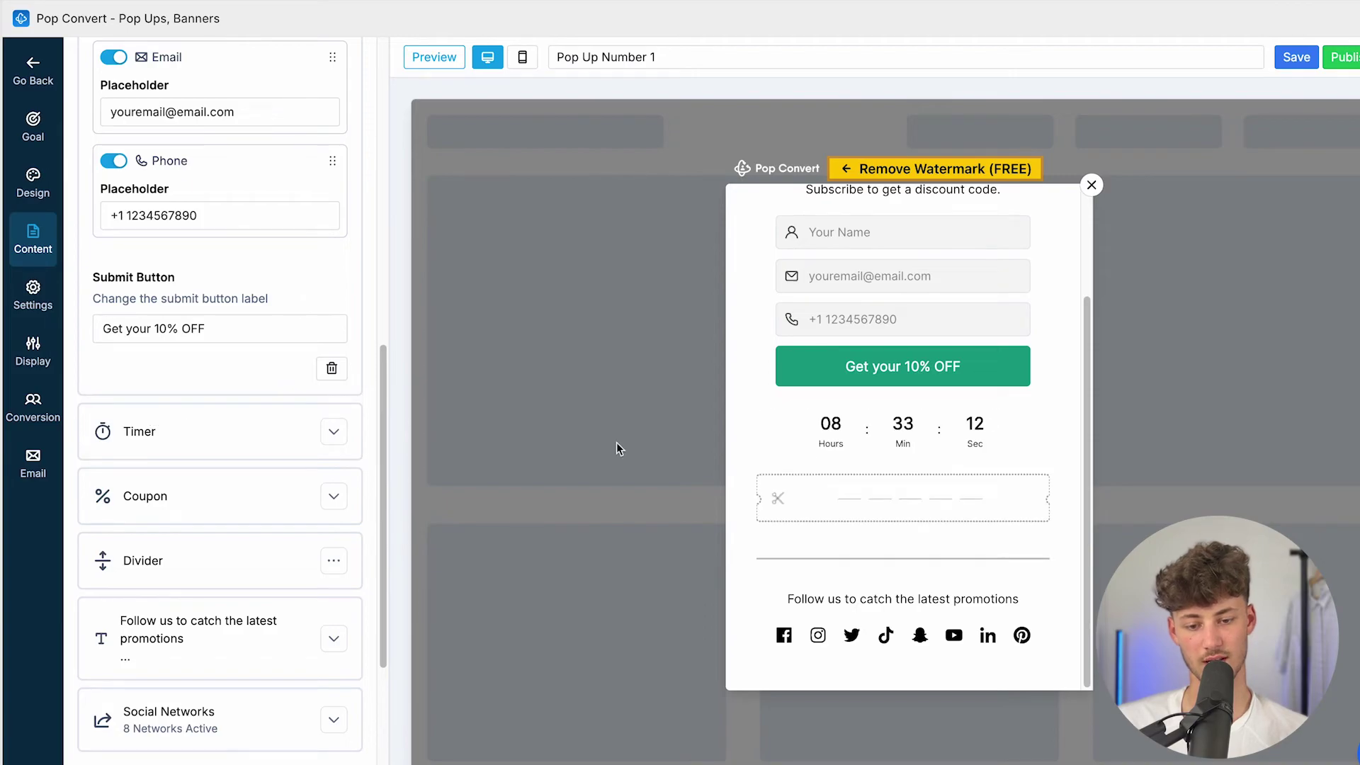
scroll(860, 437, "up", 2)
scroll(308, 433, "up", 5)
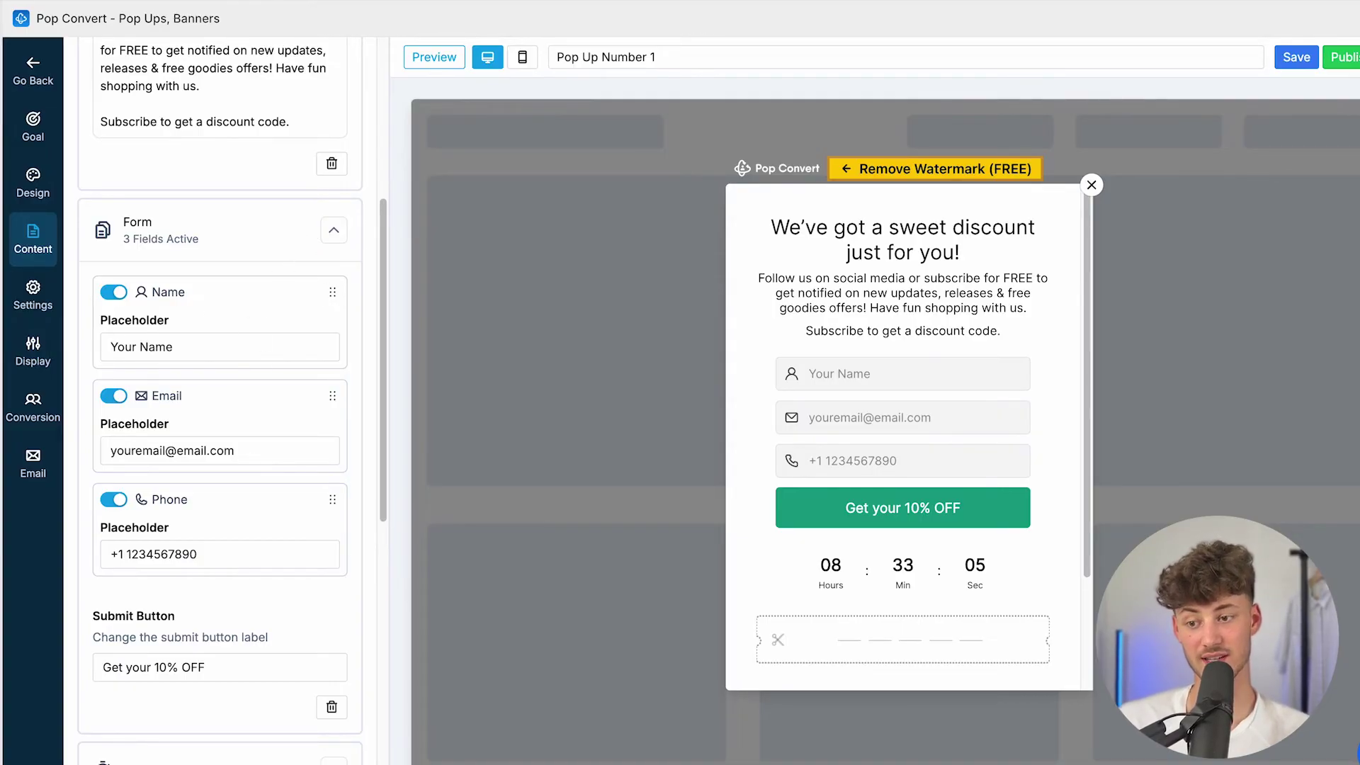
scroll(297, 496, "down", 8)
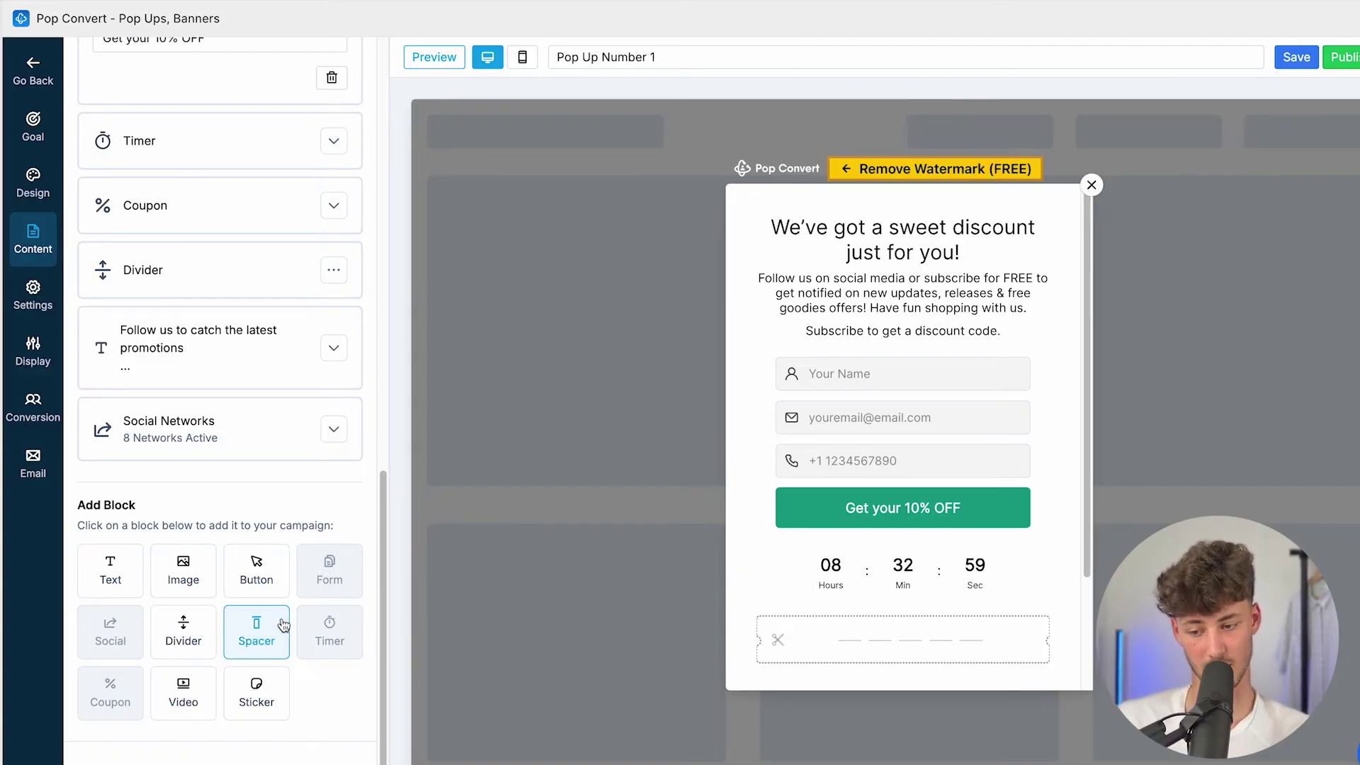
Choose when the pop-up first displays, comparing 30- and 60-second delays
left_click(33, 292)
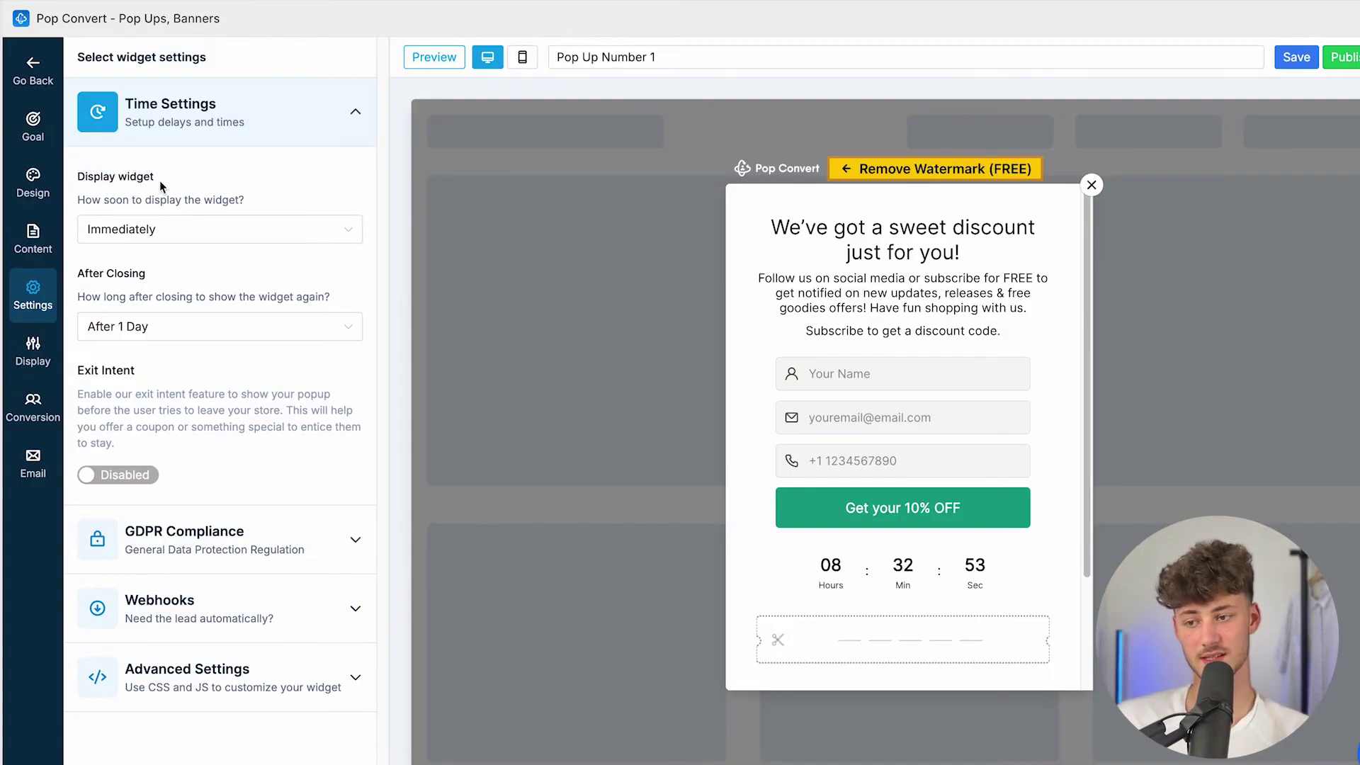
left_click(161, 229)
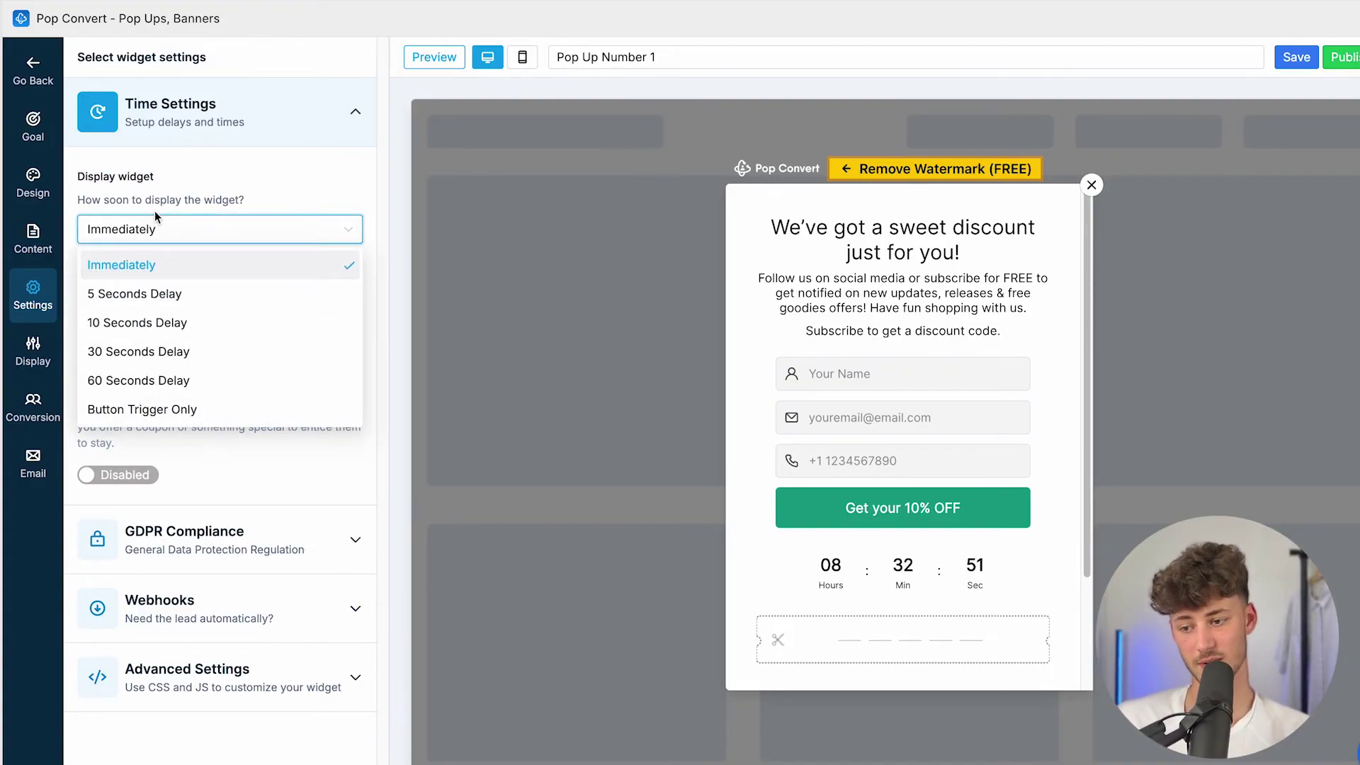
left_click(157, 352)
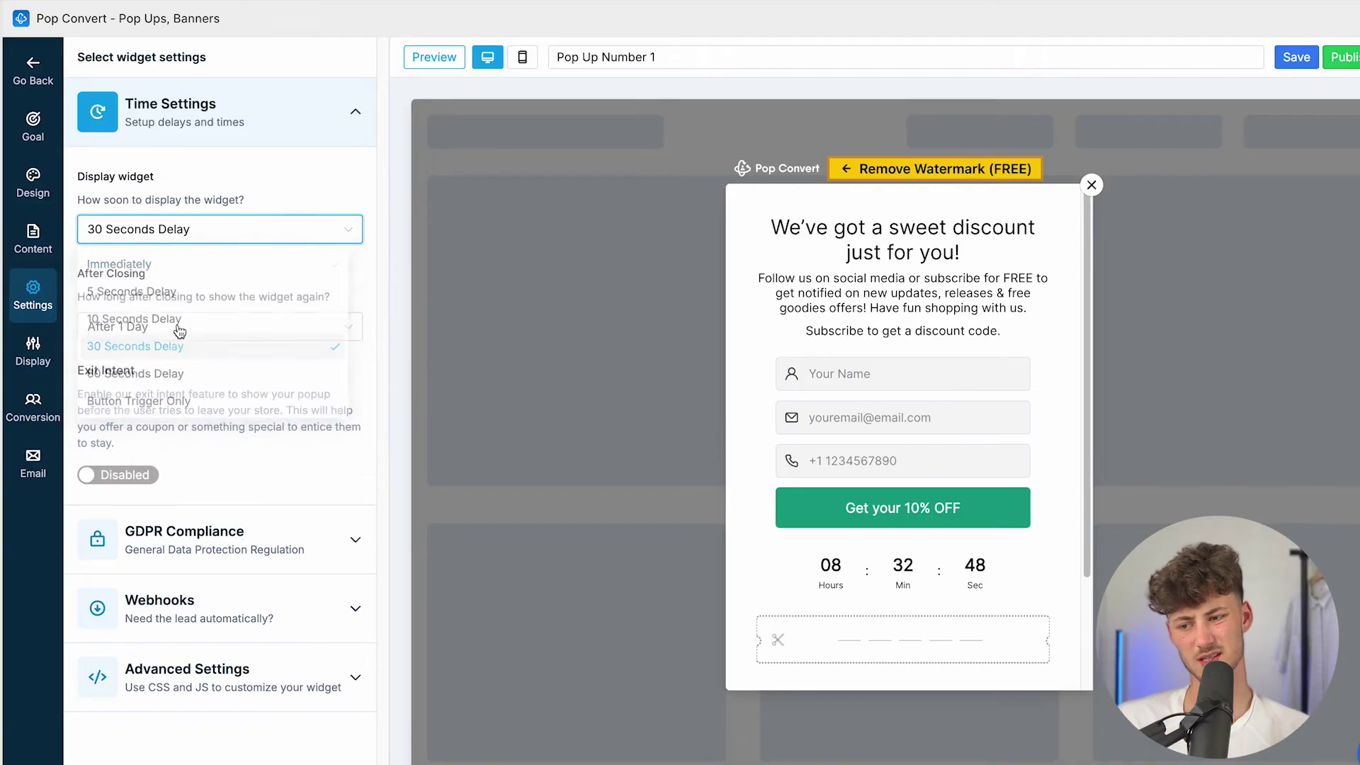
left_click(114, 231)
left_click(134, 381)
left_click(141, 229)
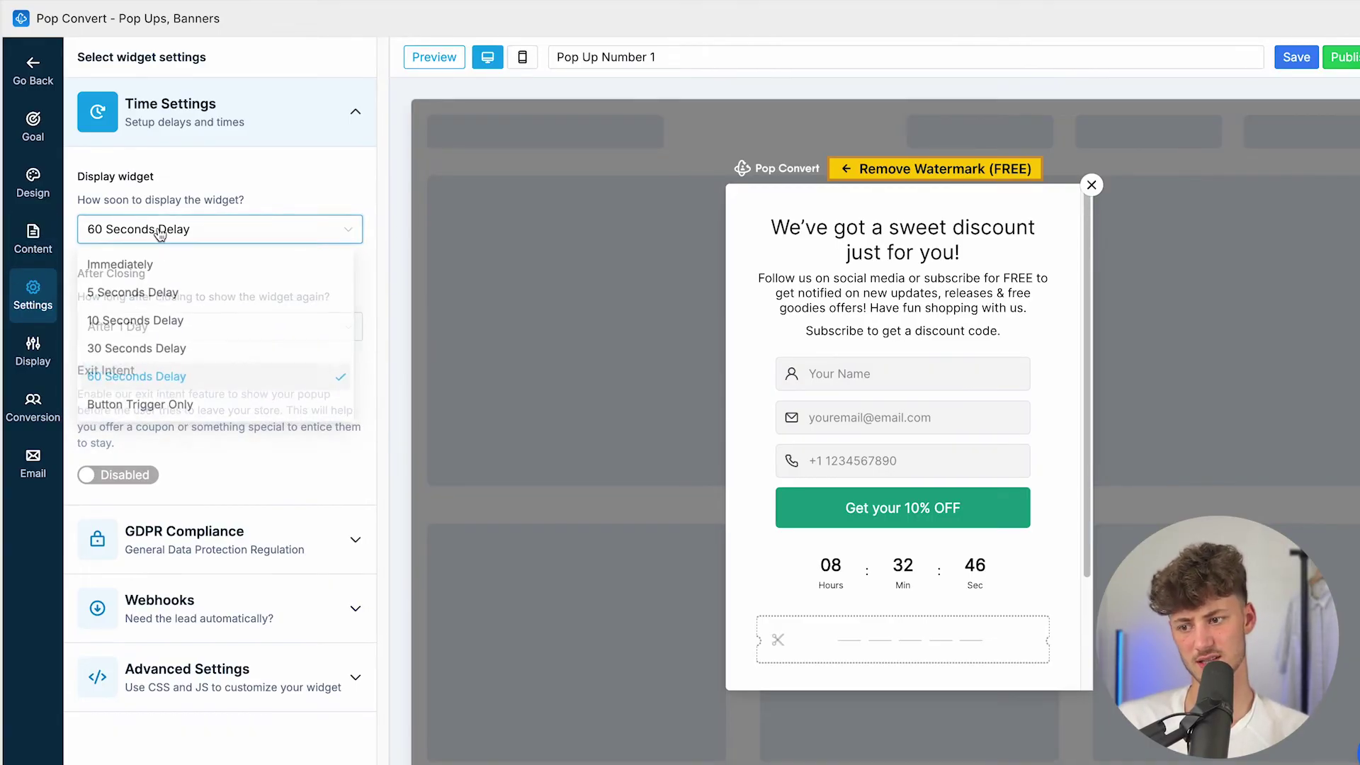
left_click(144, 349)
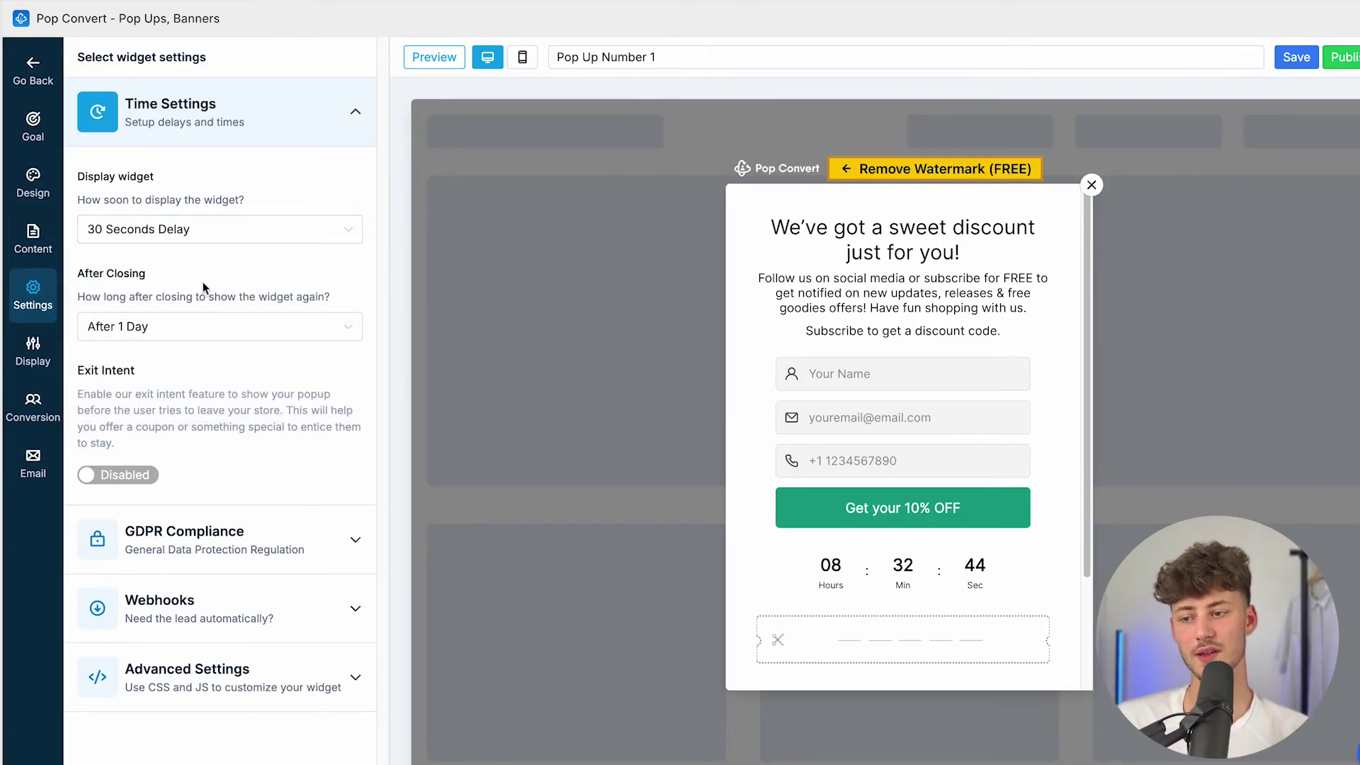
Show the pop-up again 3 days after a visitor closes it
left_click(188, 328)
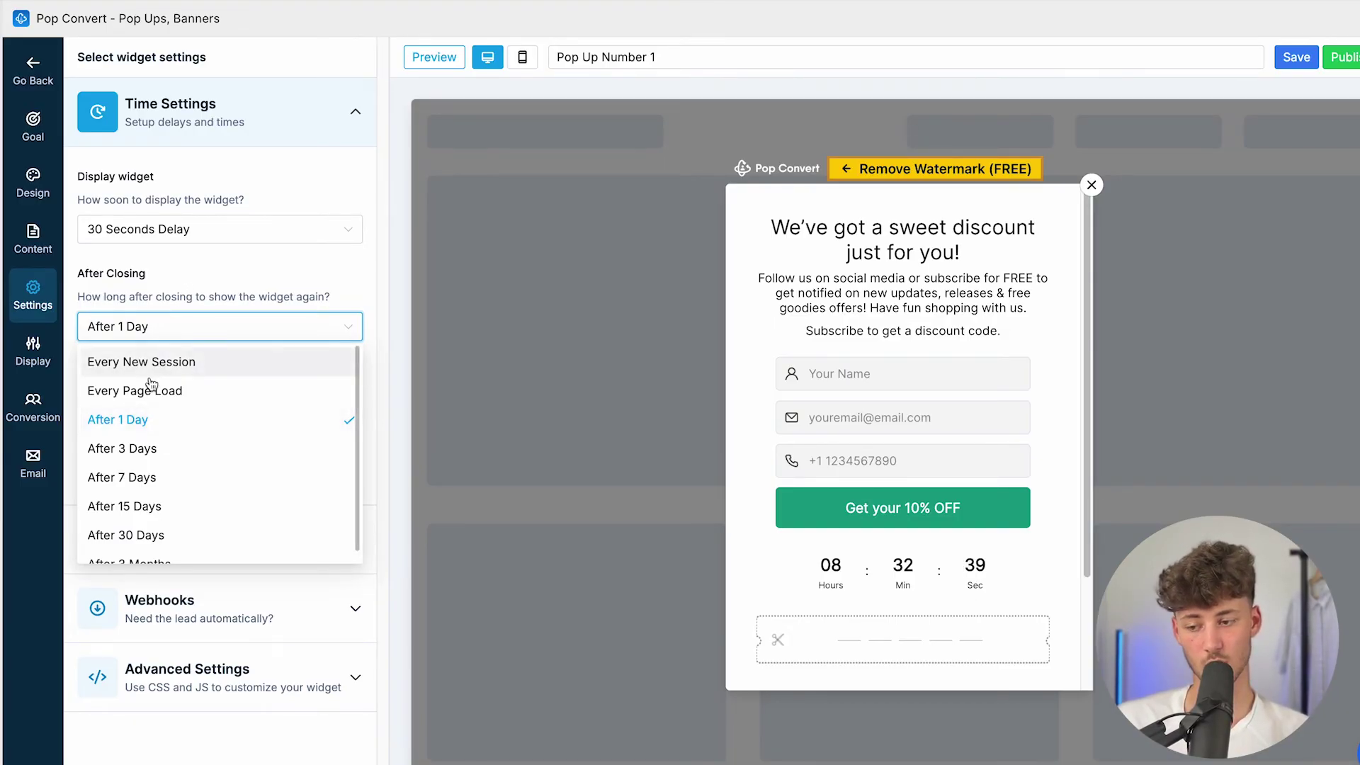
left_click(182, 449)
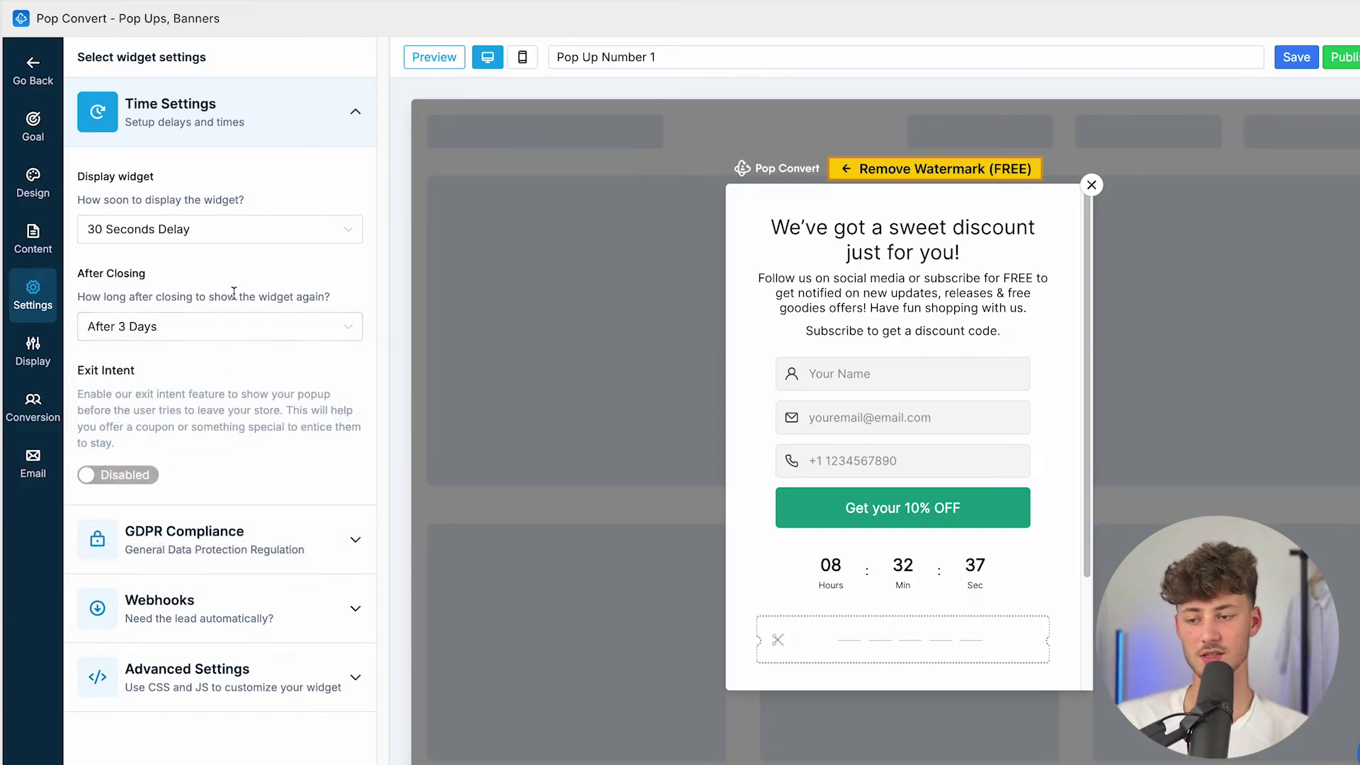
left_click_drag(91, 385, 298, 383)
left_click(297, 384)
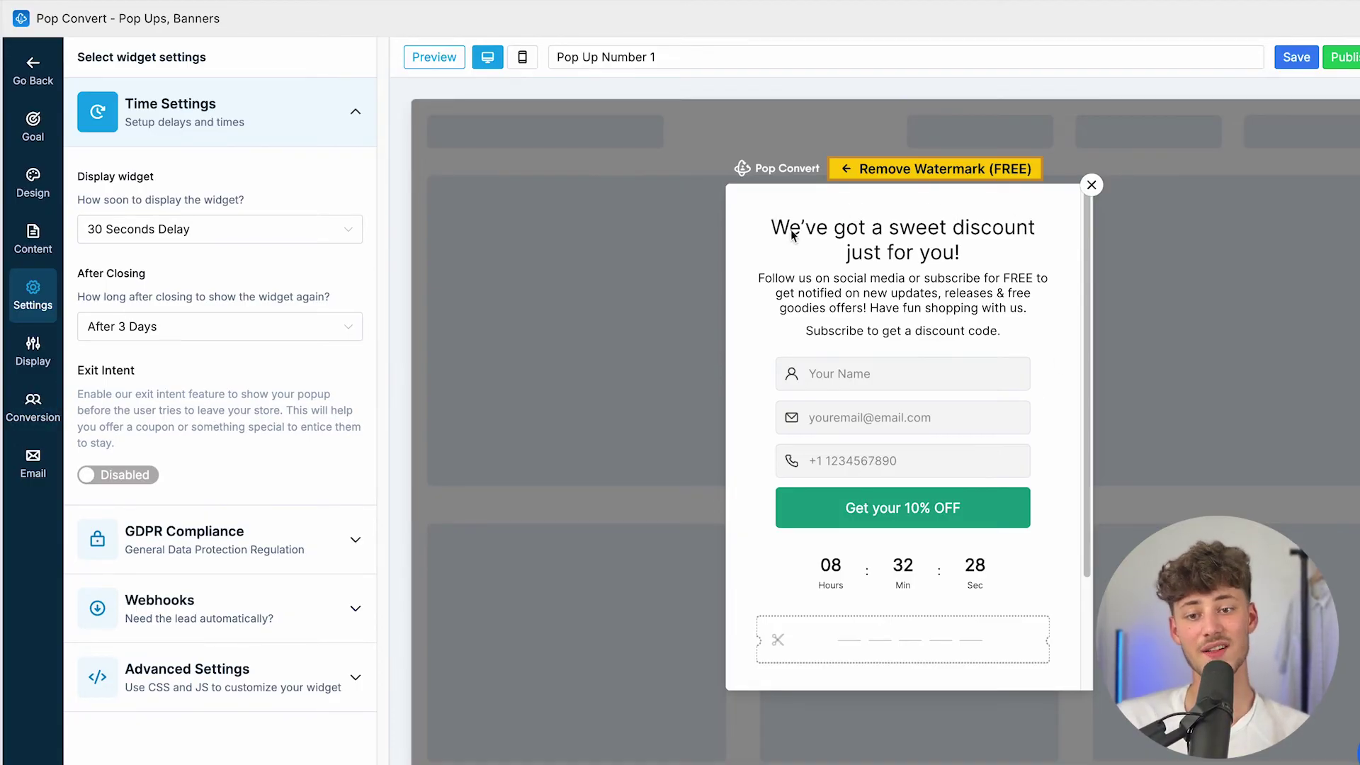
left_click_drag(792, 234, 1051, 437)
left_click(1051, 437)
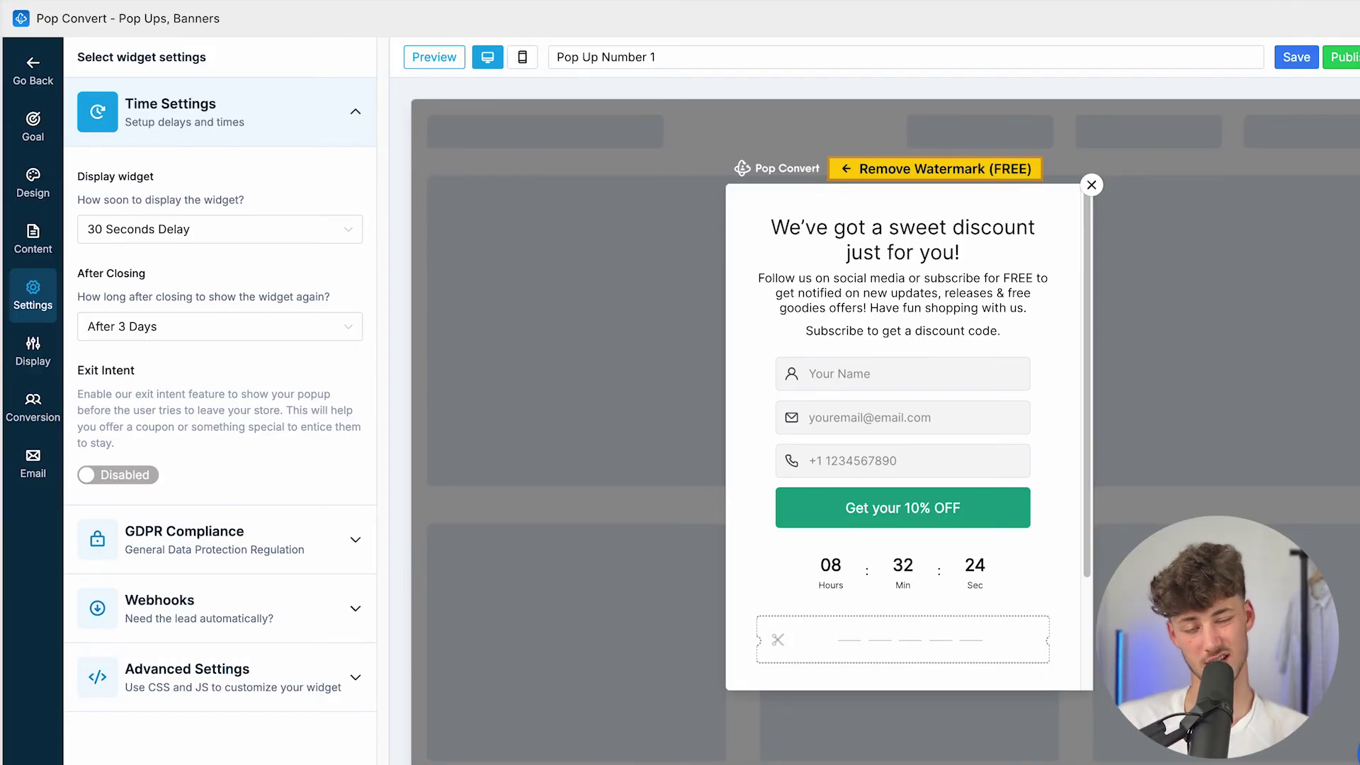
Leave exit intent disabled and add a GDPR consent checkbox to the form
left_click(122, 474)
left_click(136, 376)
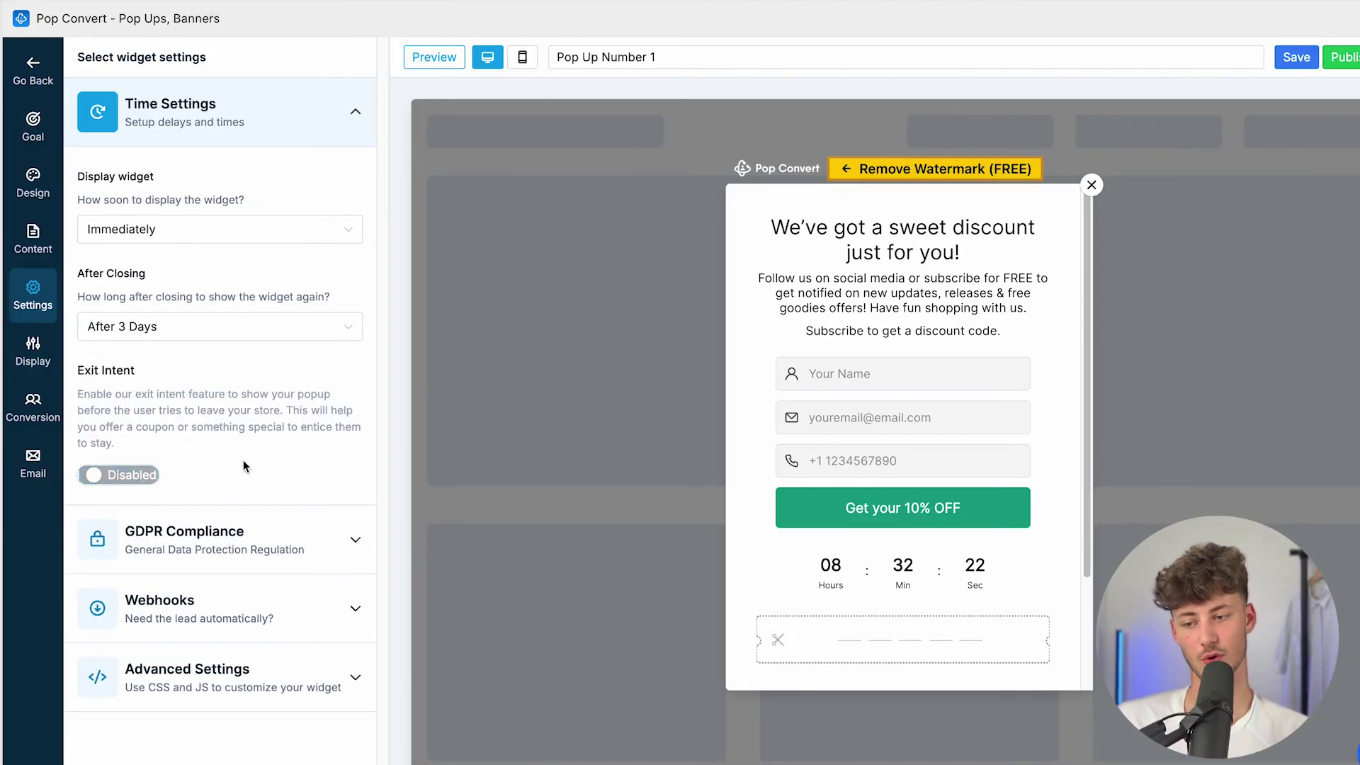
left_click(276, 542)
scroll(280, 471, "down", 1)
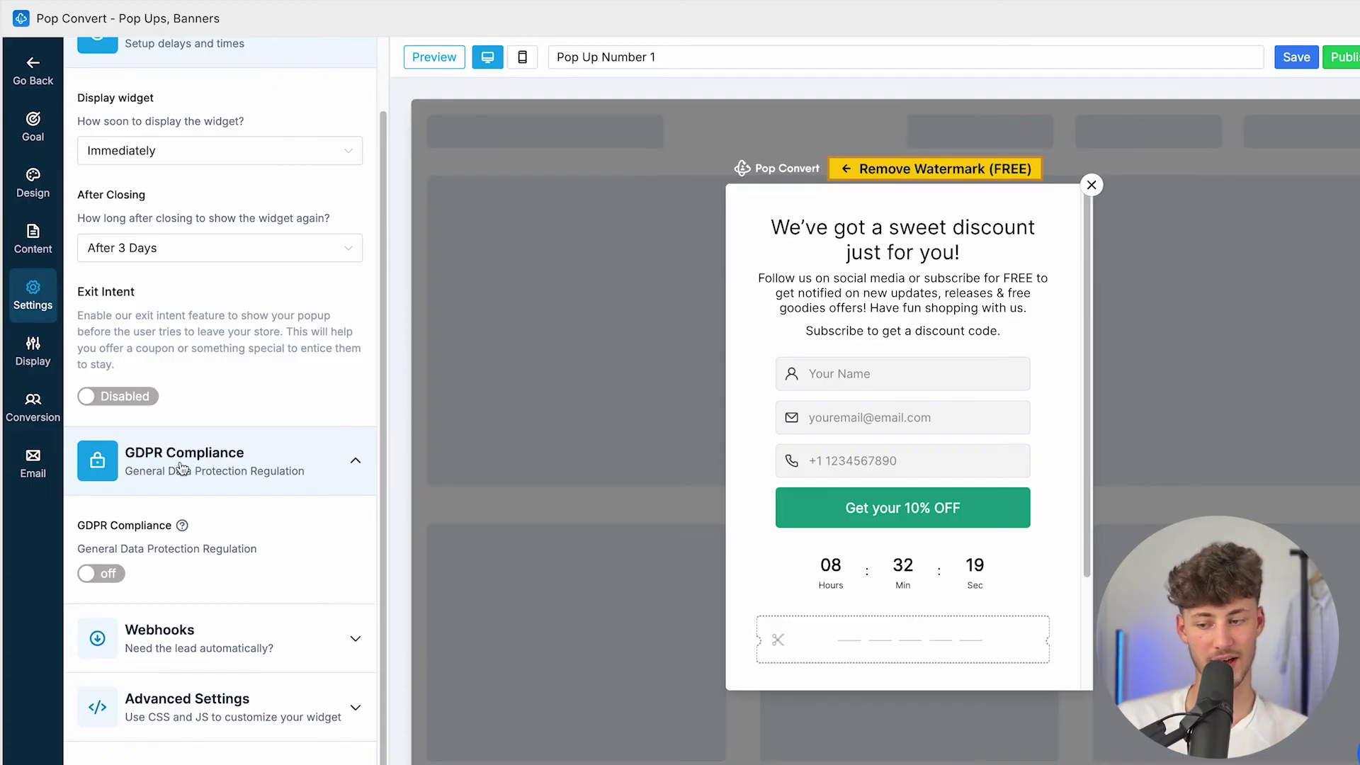
left_click(100, 574)
scroll(142, 524, "down", 1)
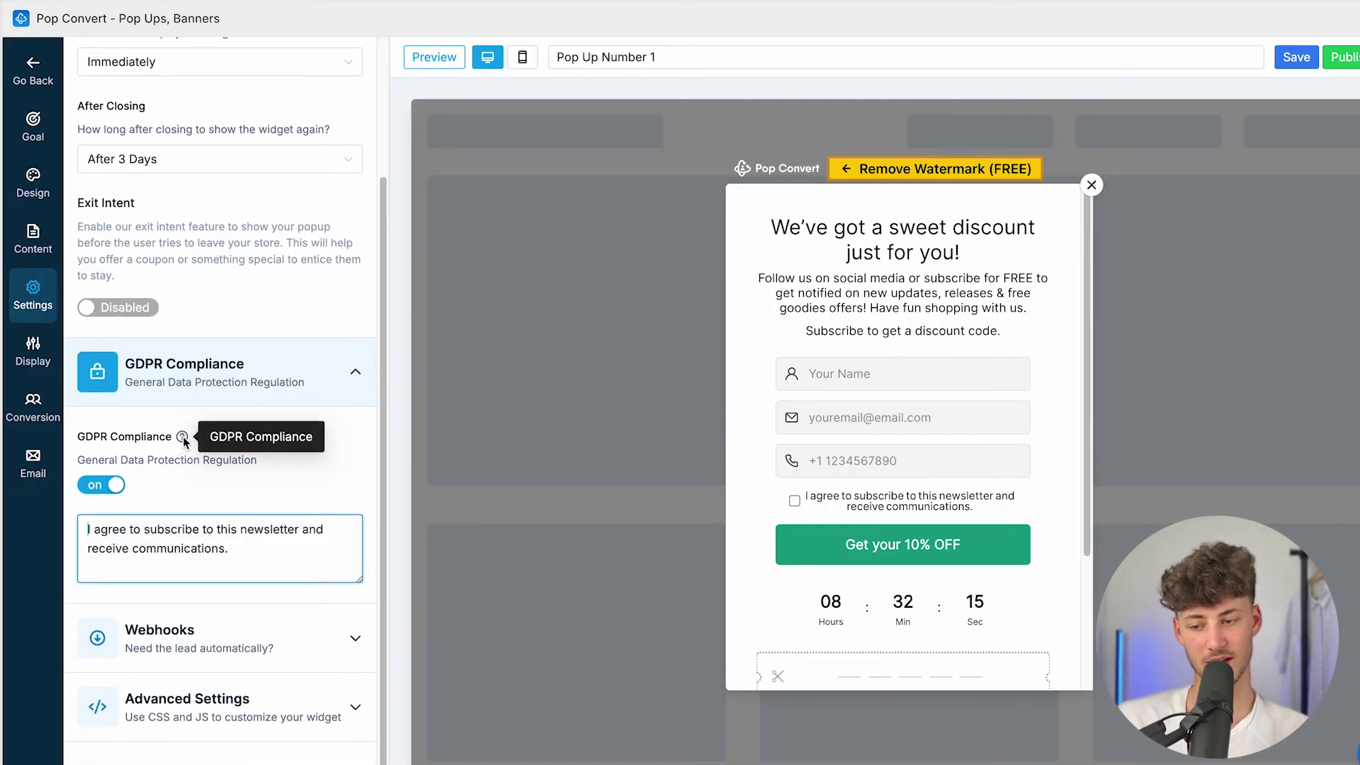
left_click(234, 487)
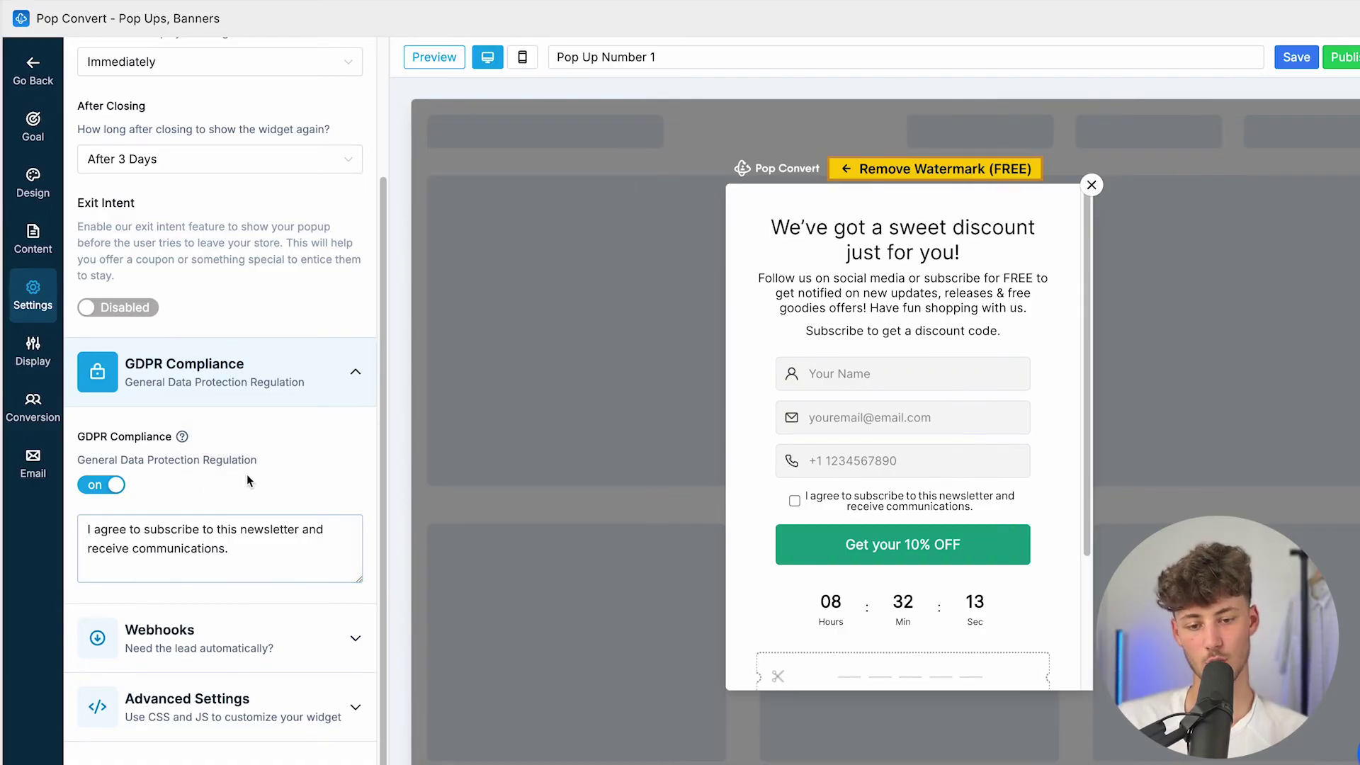
left_click(110, 488)
left_click(106, 574)
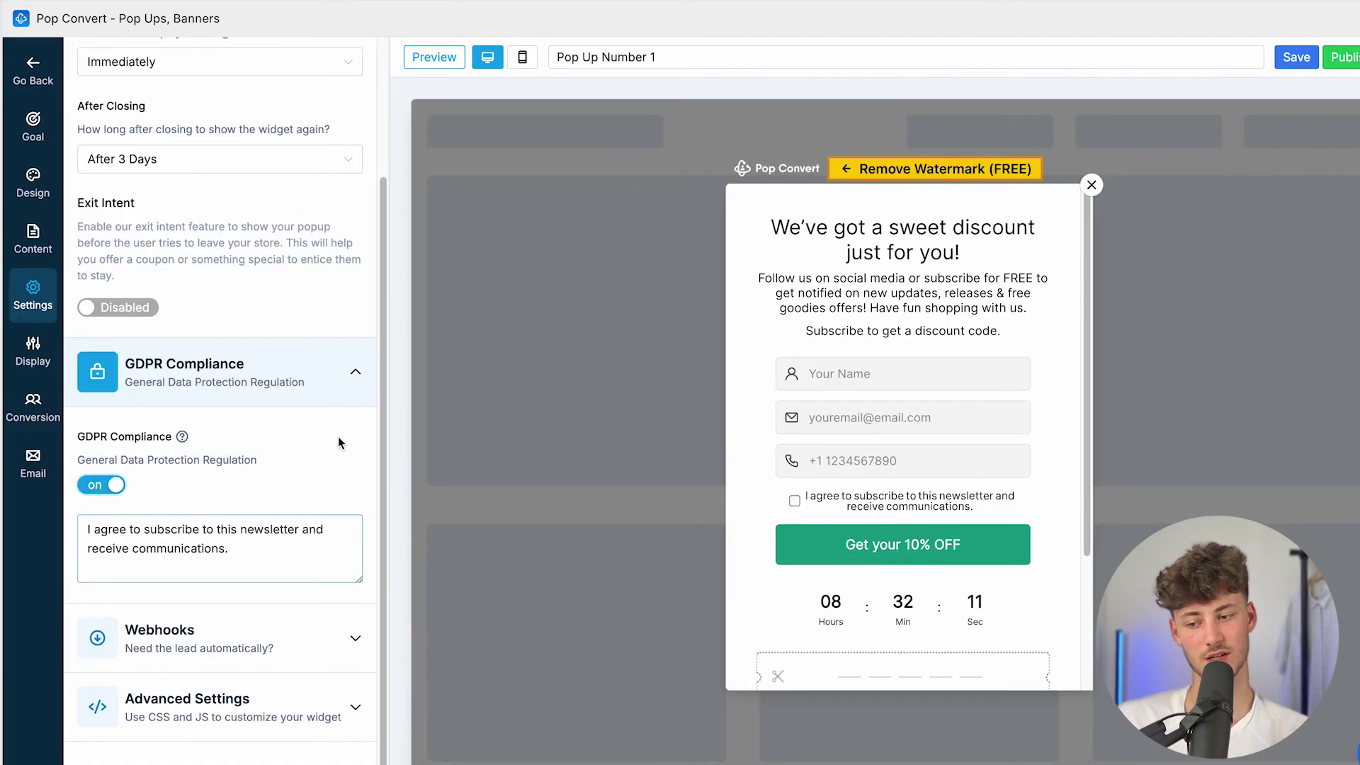
Enable the button trigger that reopens the pop-up after closing
left_click(32, 351)
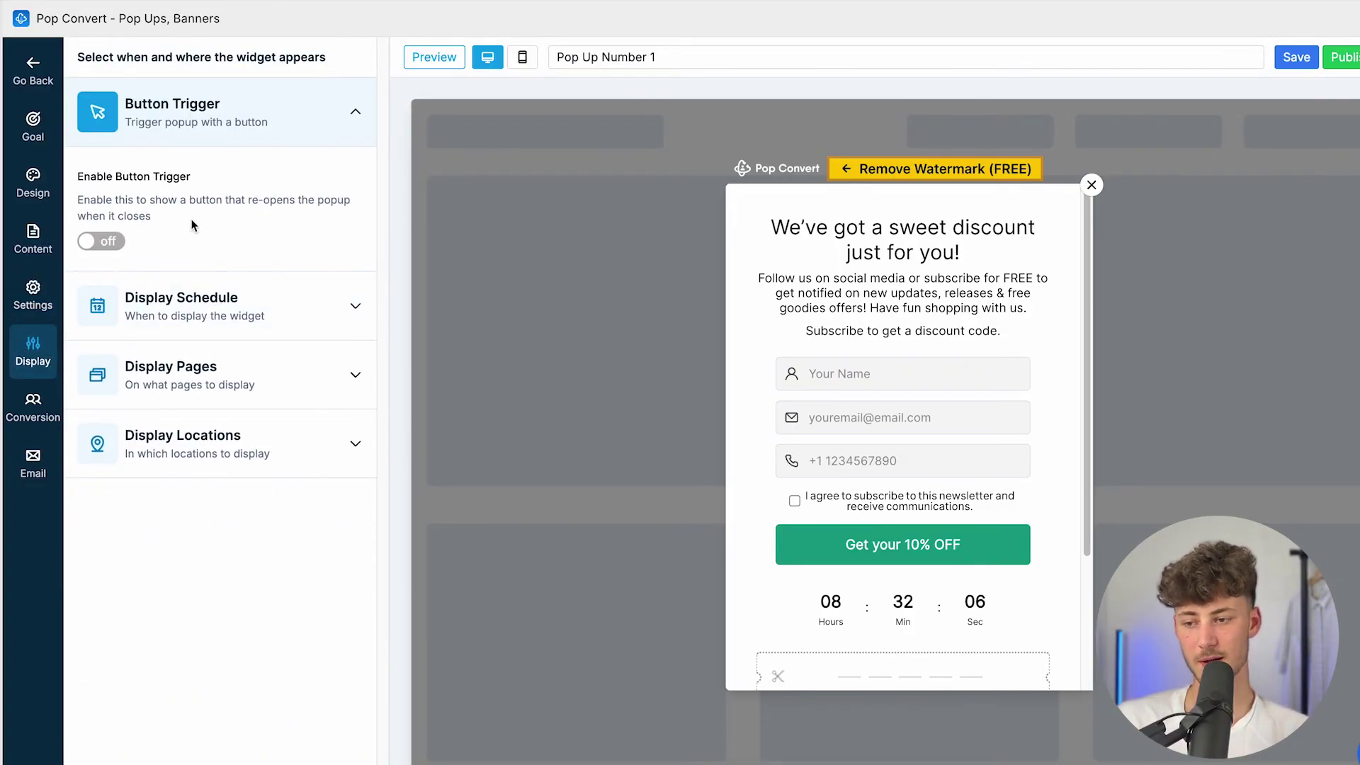
left_click(109, 242)
left_click(108, 241)
left_click(108, 242)
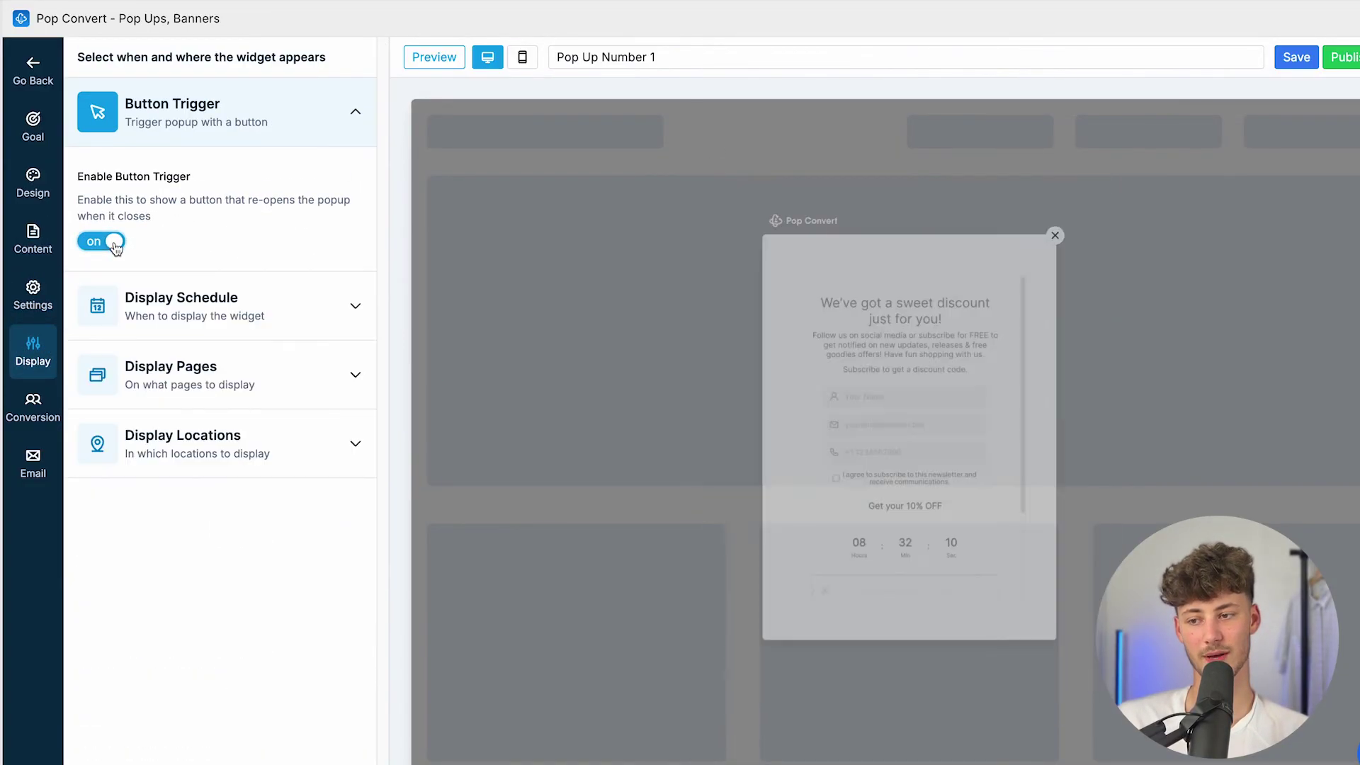
left_click(109, 242)
left_click(110, 243)
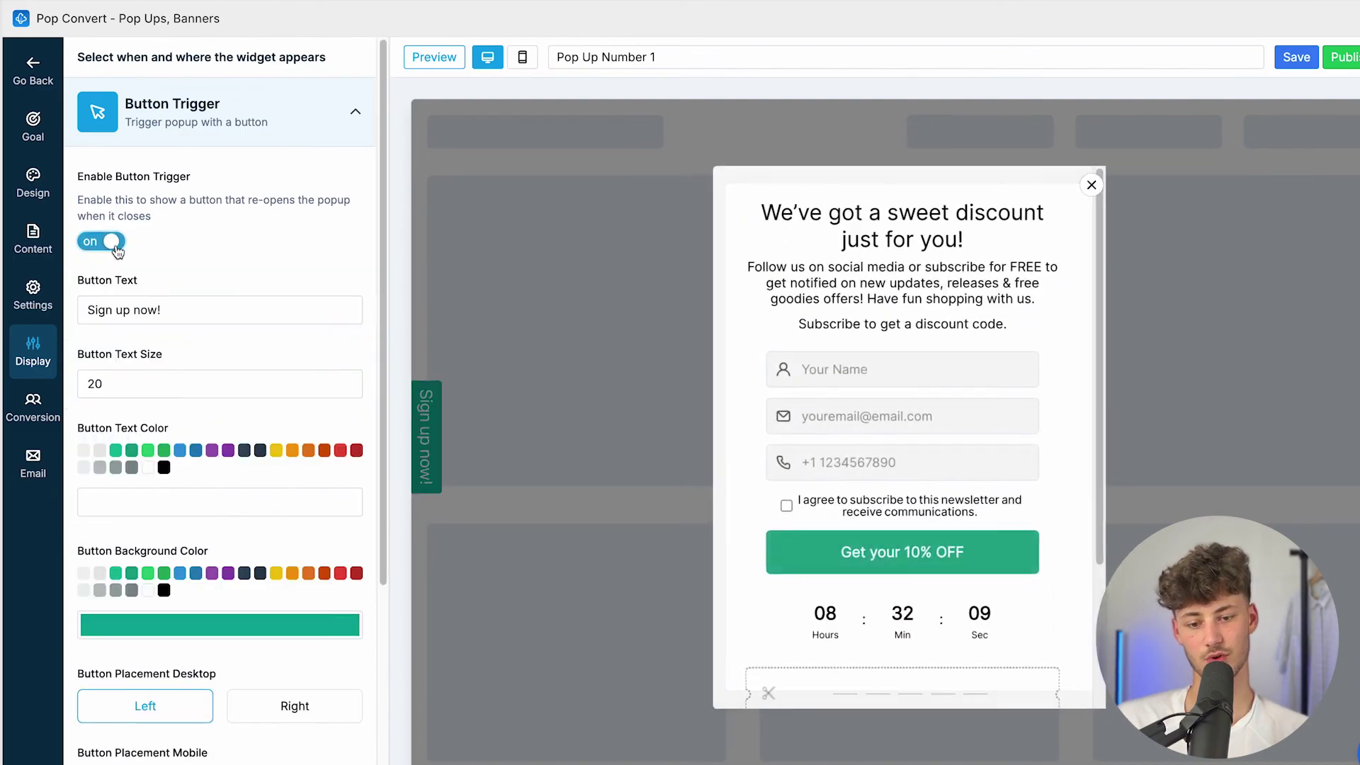
Keep the desktop trigger button on the left edge after trying the right
scroll(206, 461, "down", 4)
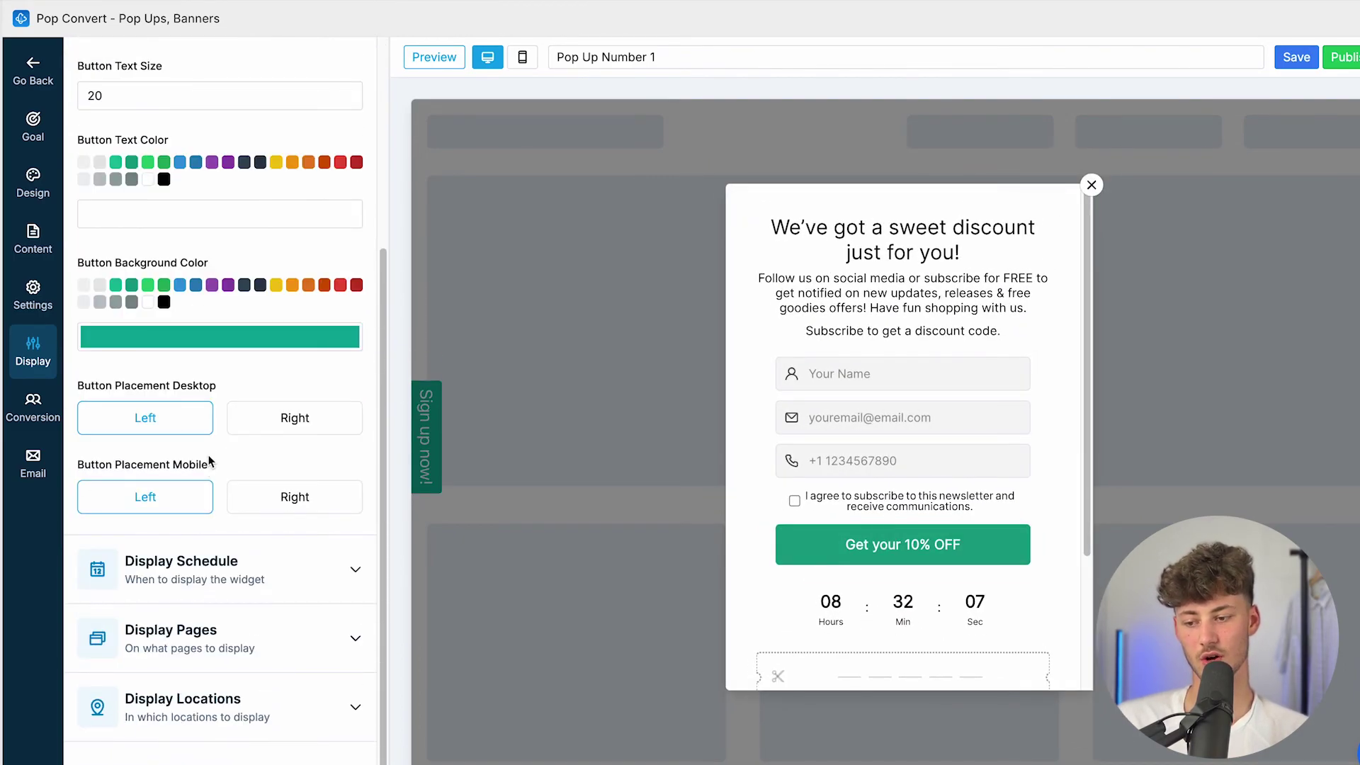
scroll(210, 461, "up", 4)
scroll(210, 461, "down", 2)
left_click(287, 566)
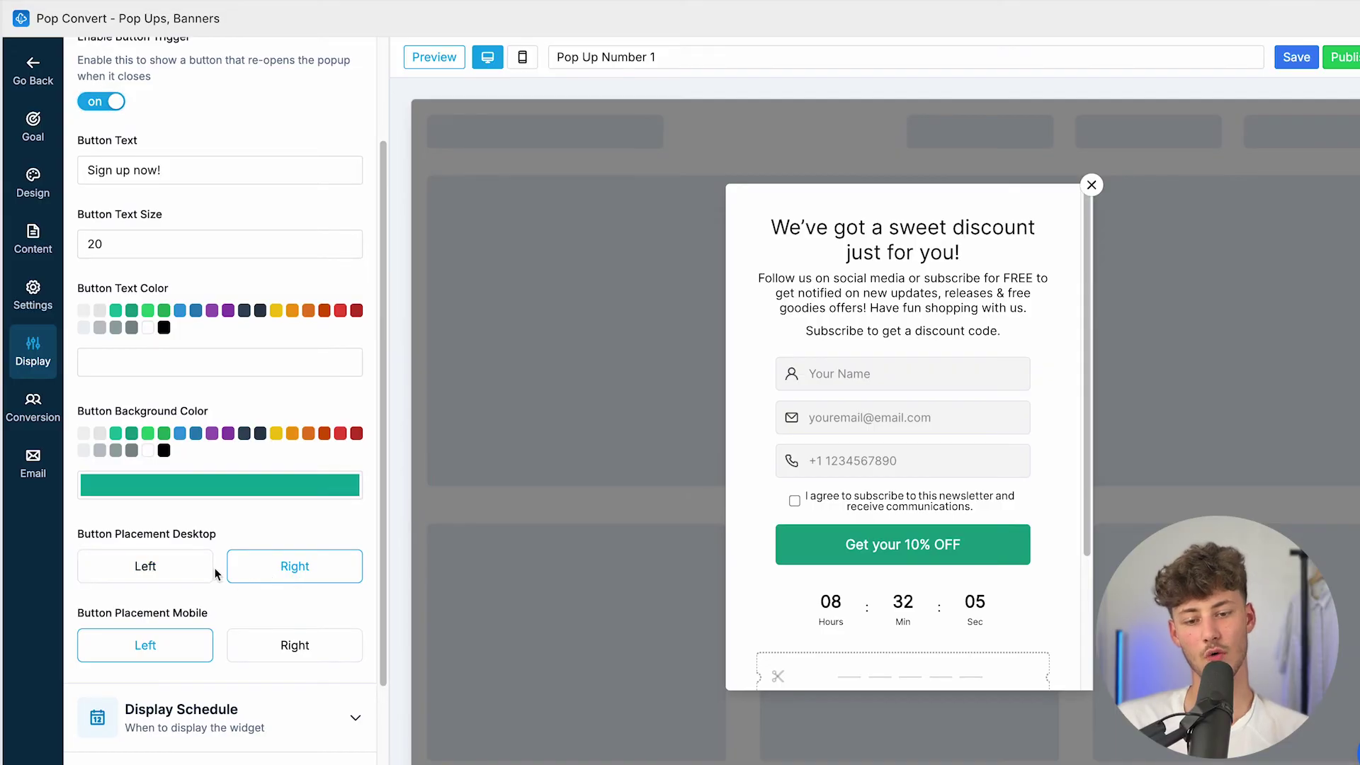
left_click(192, 567)
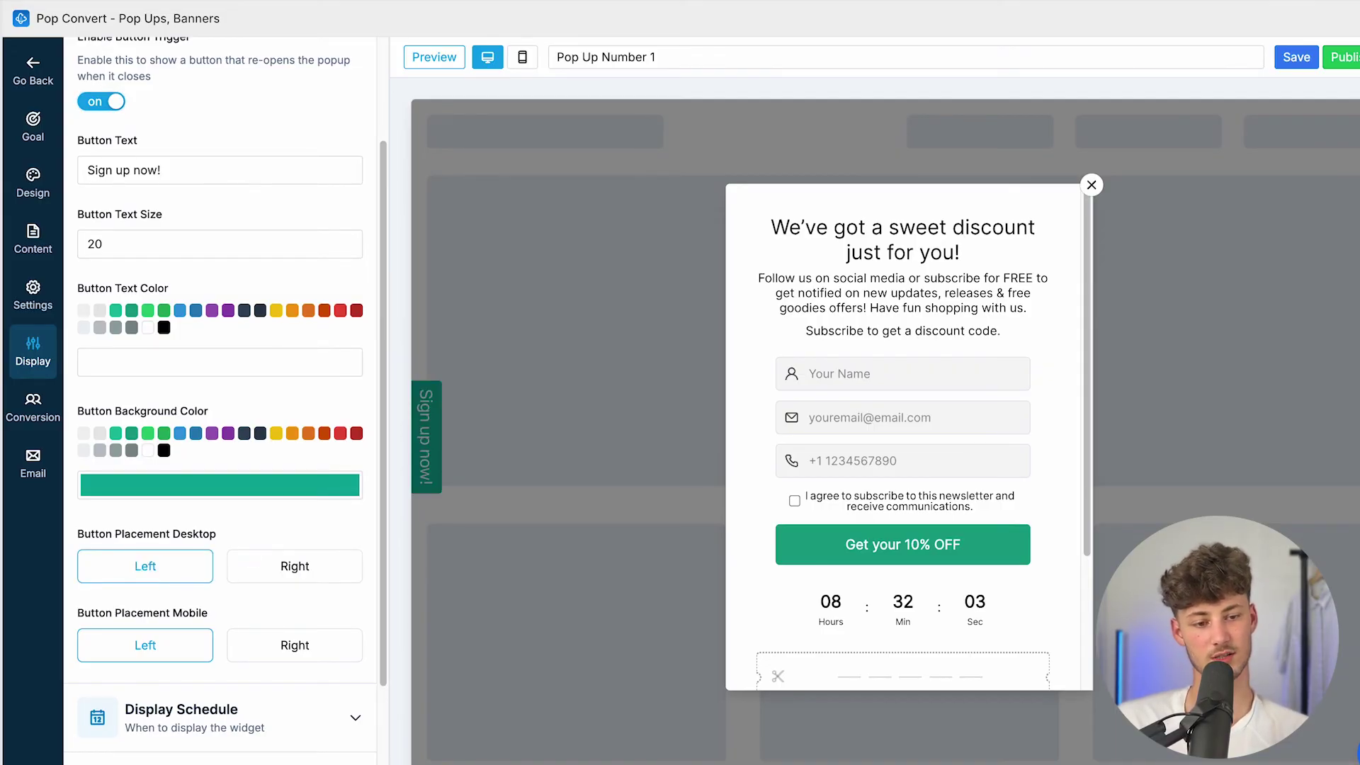
Test the 'Sign up now!' side tab reopening and closing the pop-up preview
left_click(431, 467)
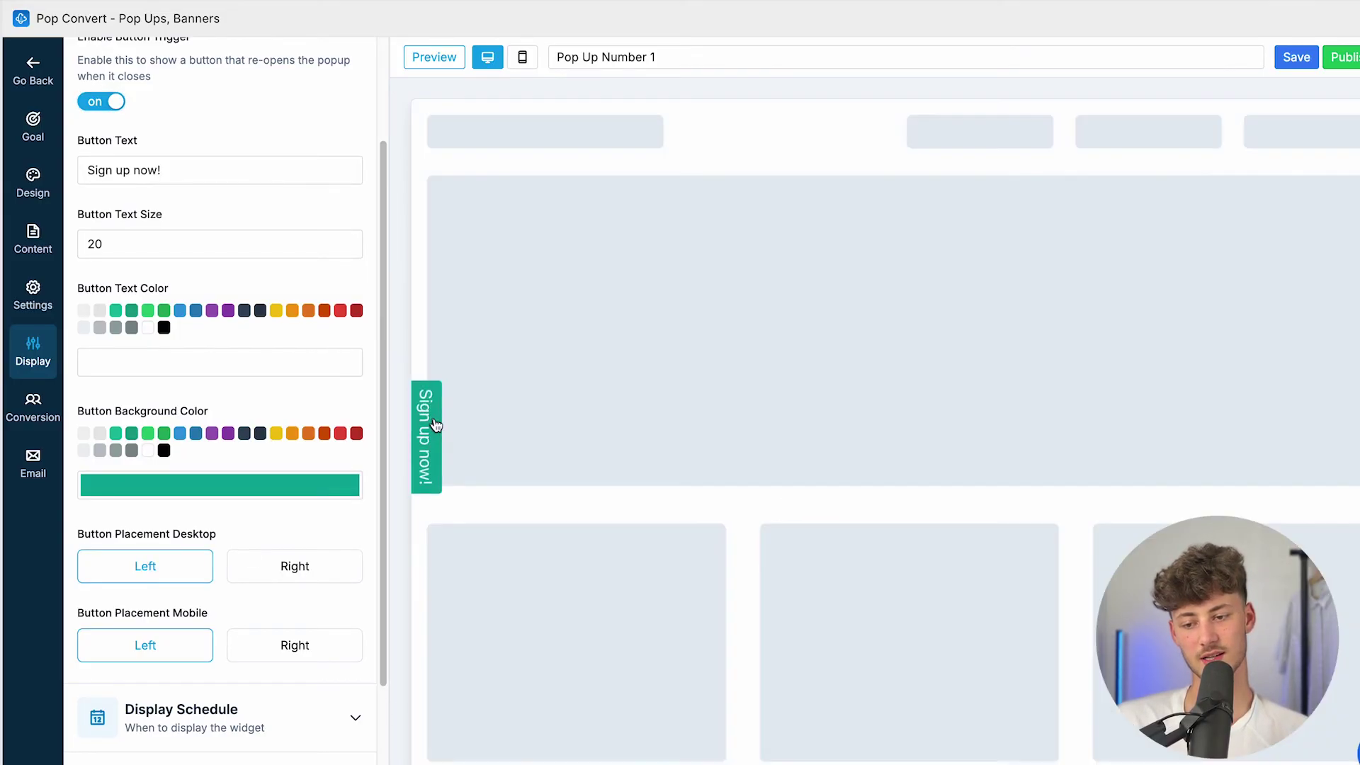
left_click(427, 427)
left_click(427, 427)
left_click(427, 427)
left_click(427, 427)
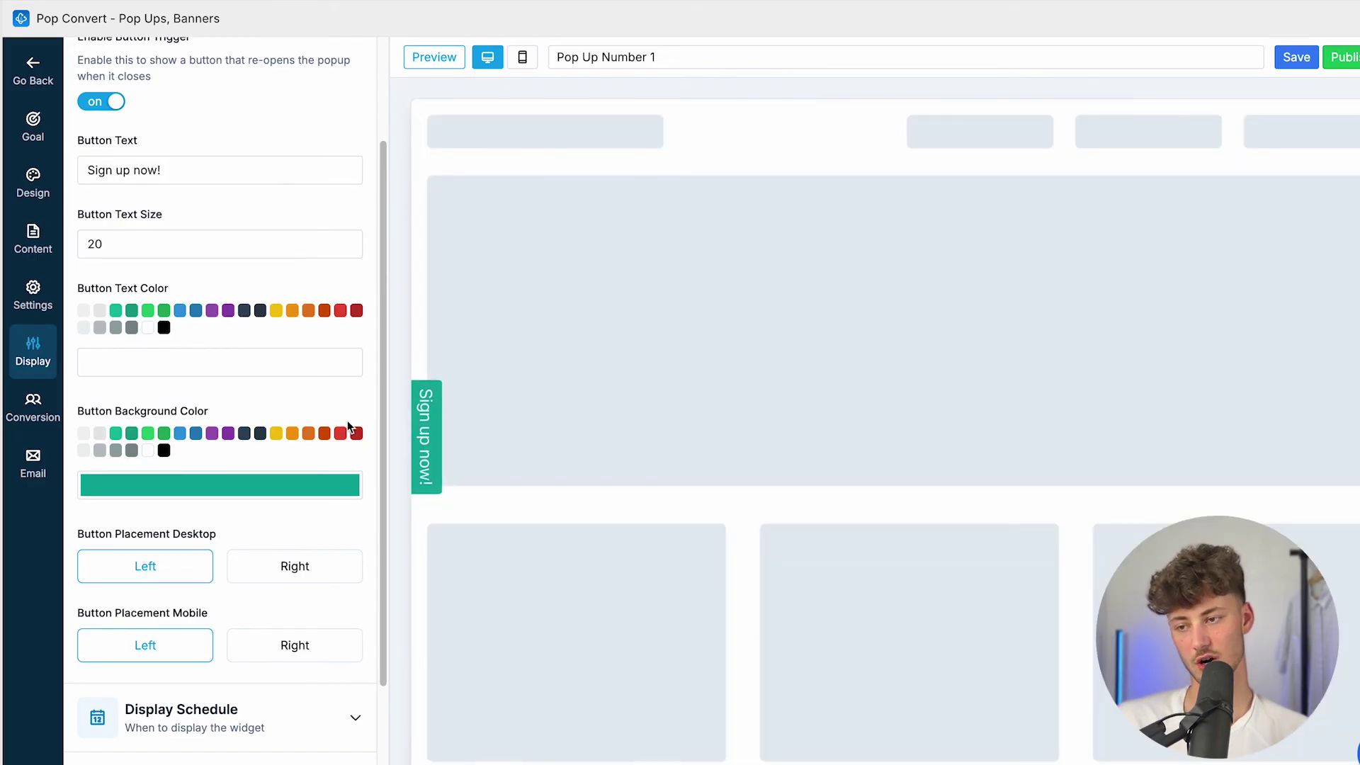
Review the Display Schedule, Pages and Locations rules without changing them
scroll(367, 303, "up", 2)
left_click(342, 132)
left_click(308, 207)
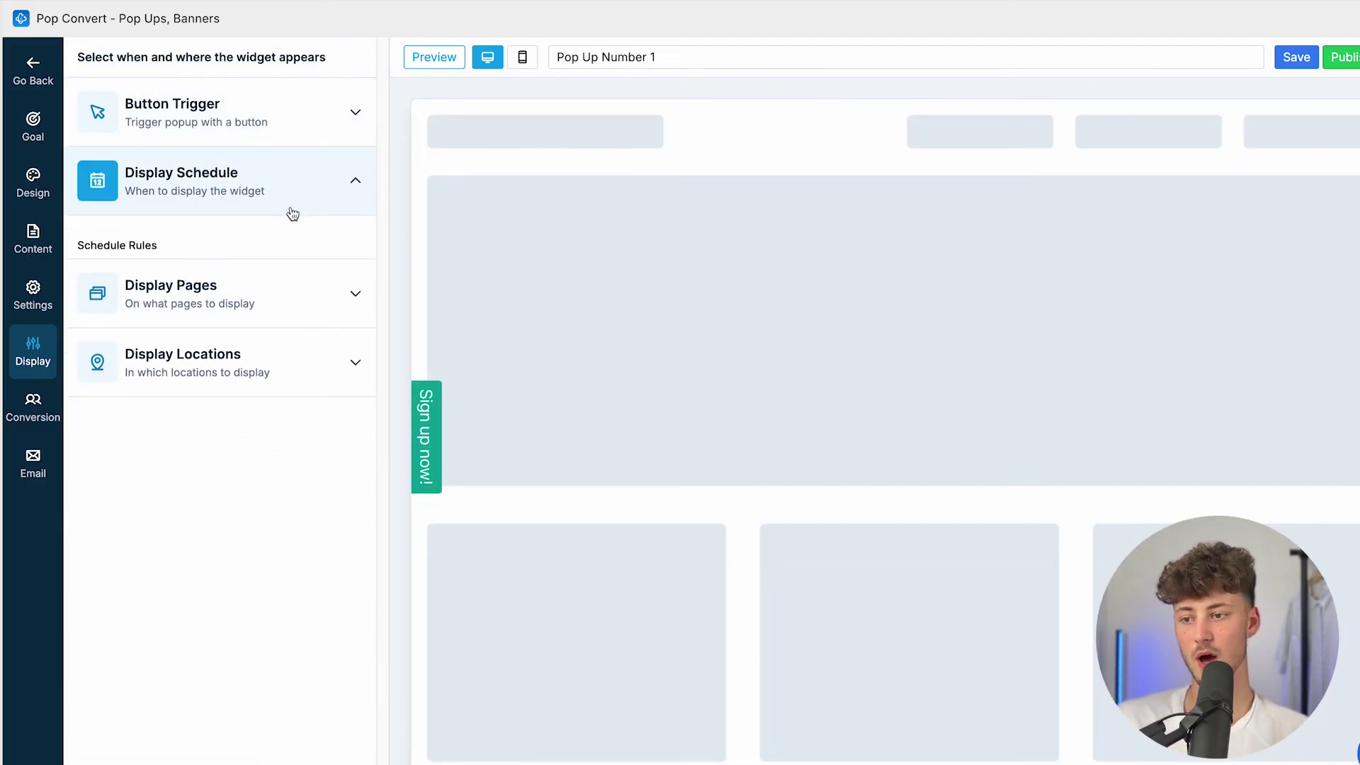
left_click(300, 193)
left_click(309, 260)
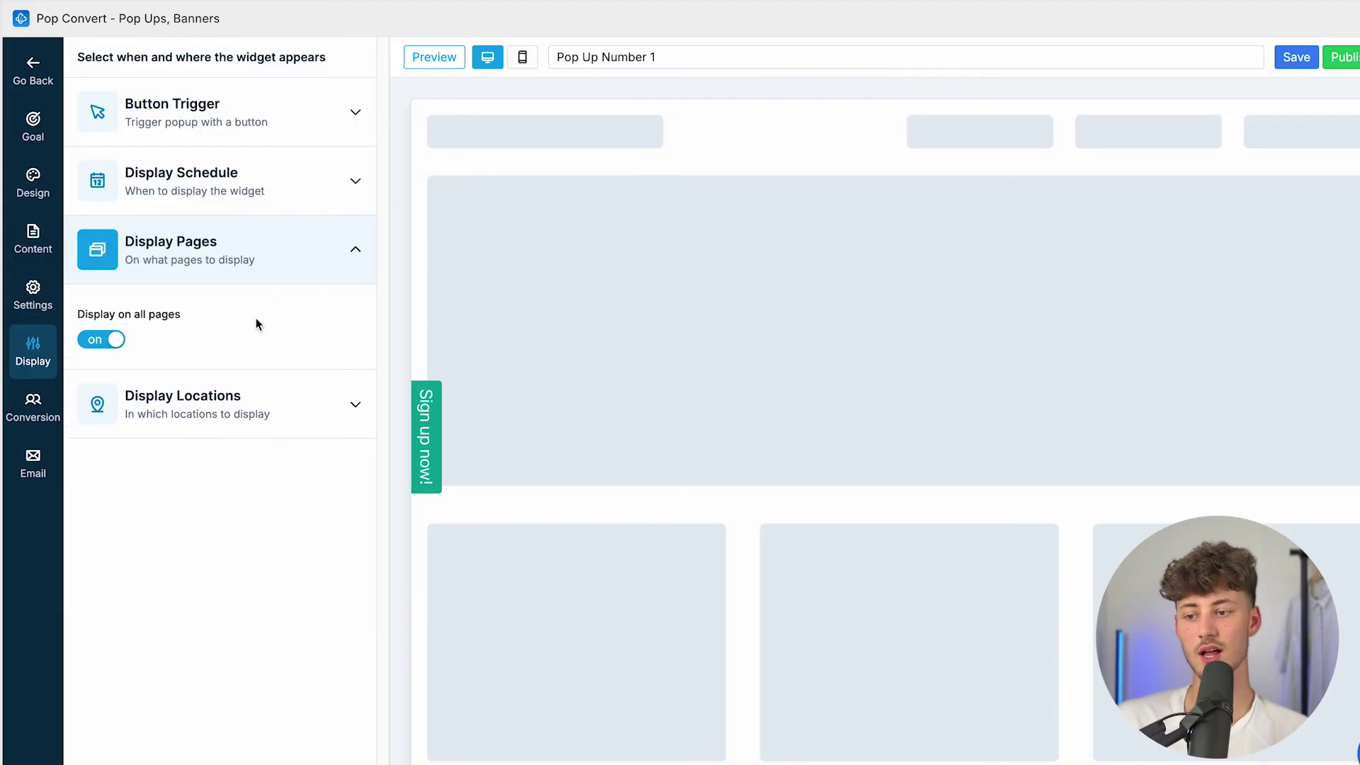
left_click(260, 408)
left_click(311, 414)
left_click(270, 240)
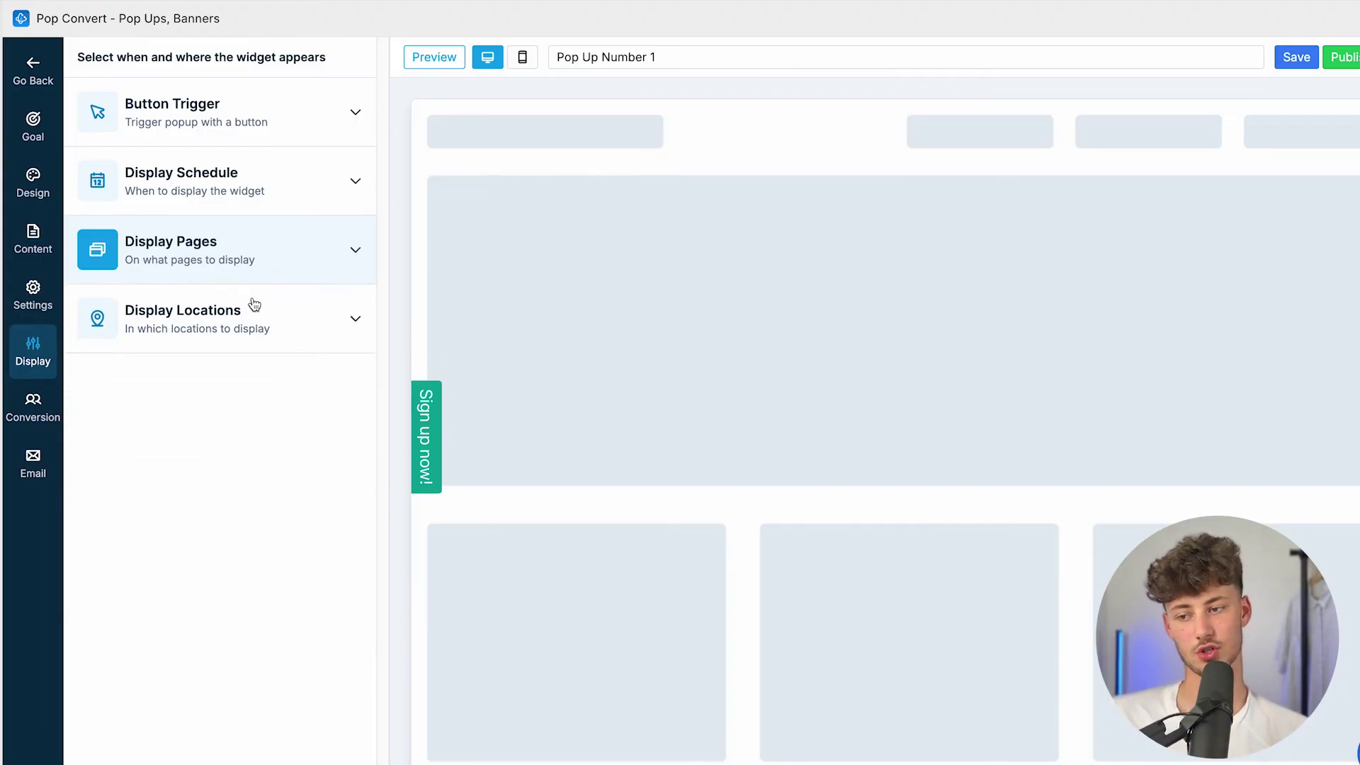
left_click(46, 410)
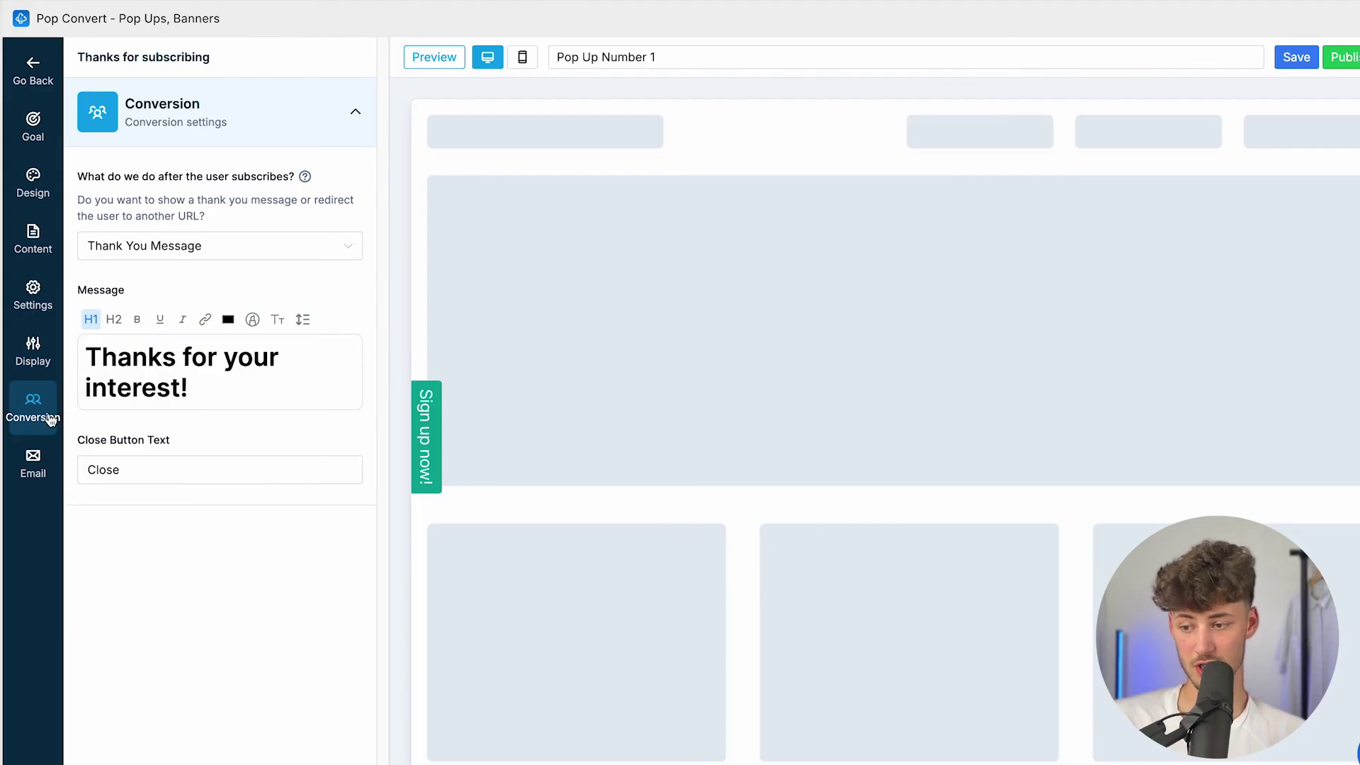
Bring the pop-up back and test submitting the empty 'Get your 10% OFF' form
left_click(427, 394)
left_click(898, 543)
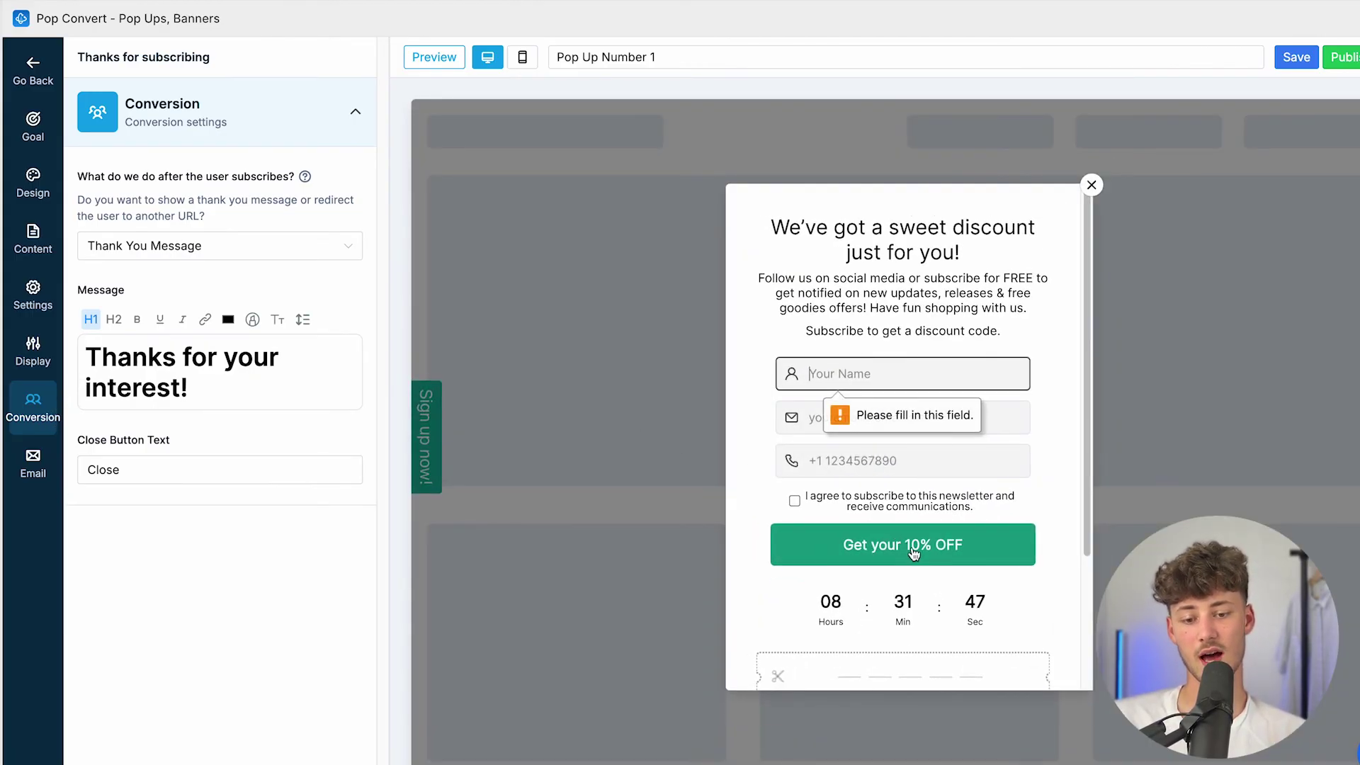
scroll(962, 512, "down", 3)
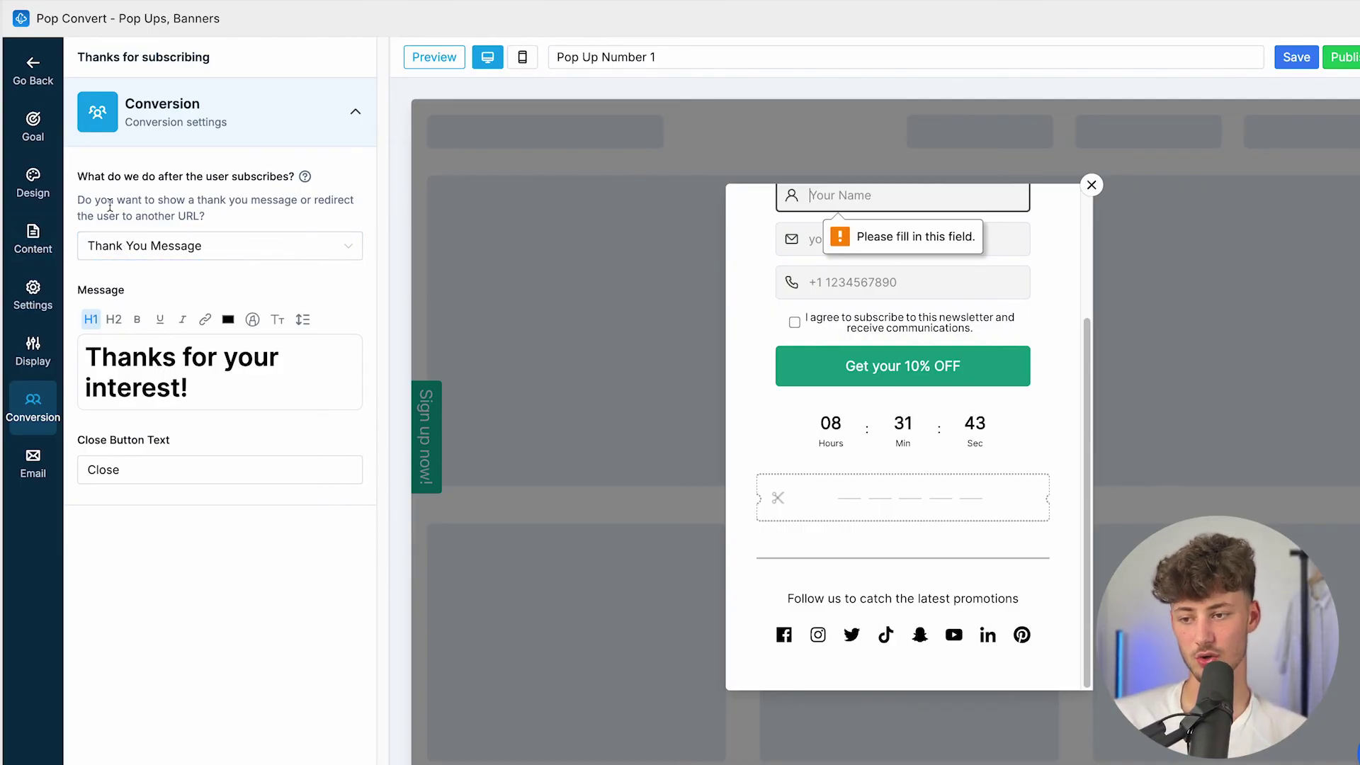
scroll(1034, 394, "up", 2)
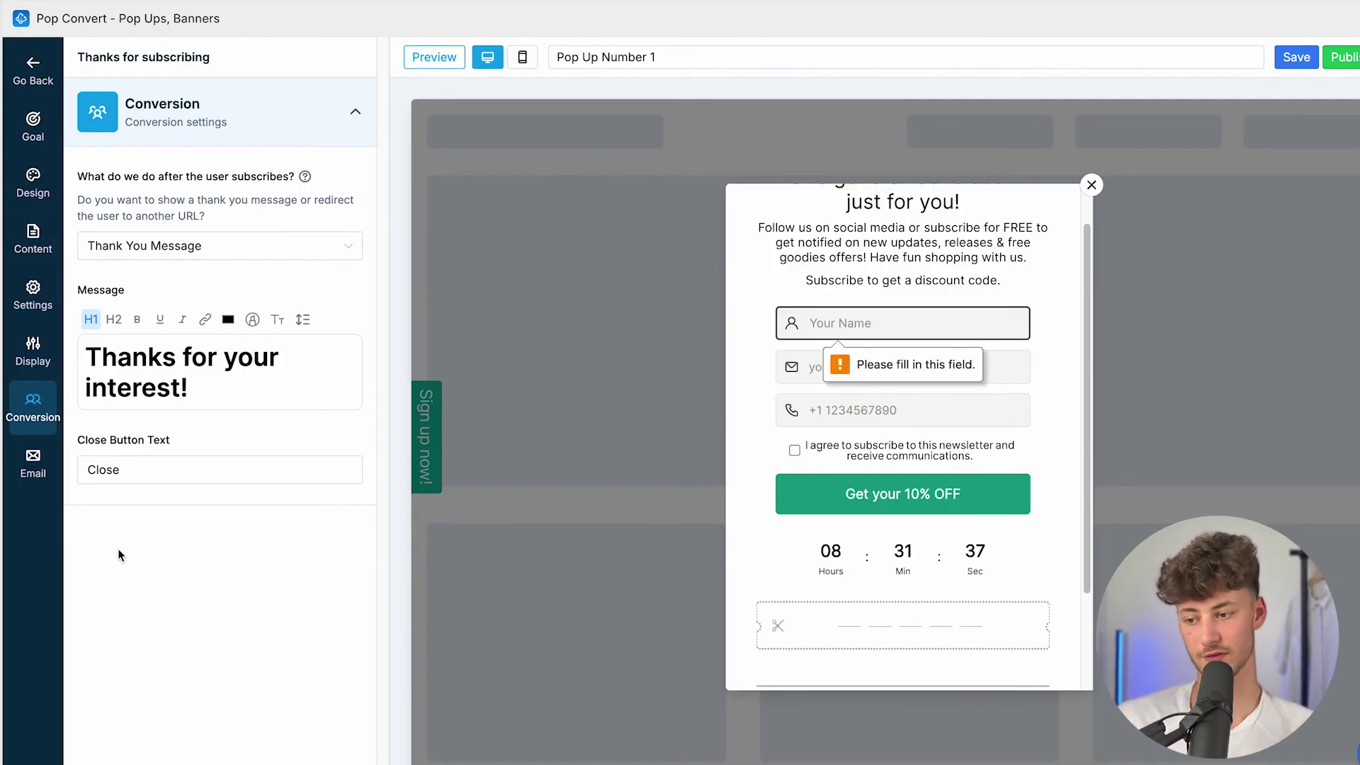
View the follow-up Email settings, starting then cancelling a new automation email
left_click(32, 462)
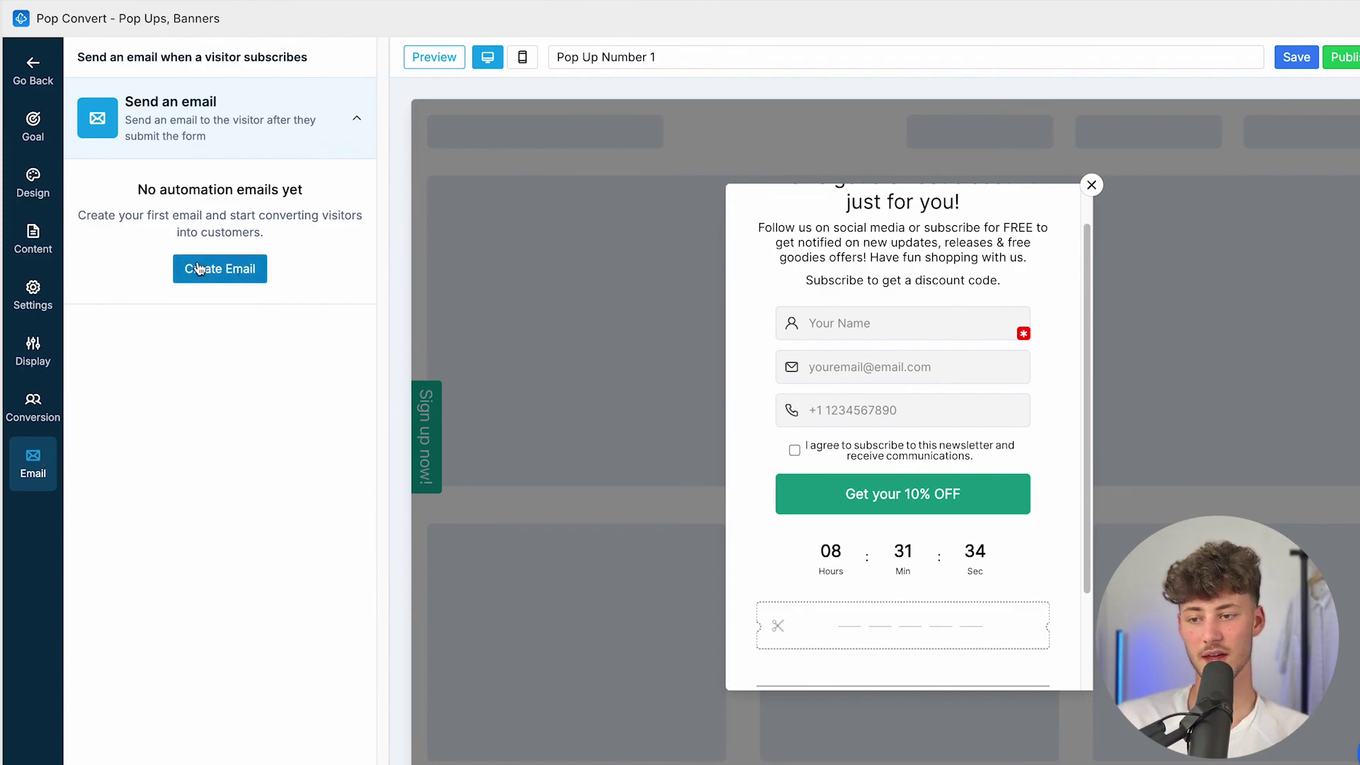
left_click(213, 257)
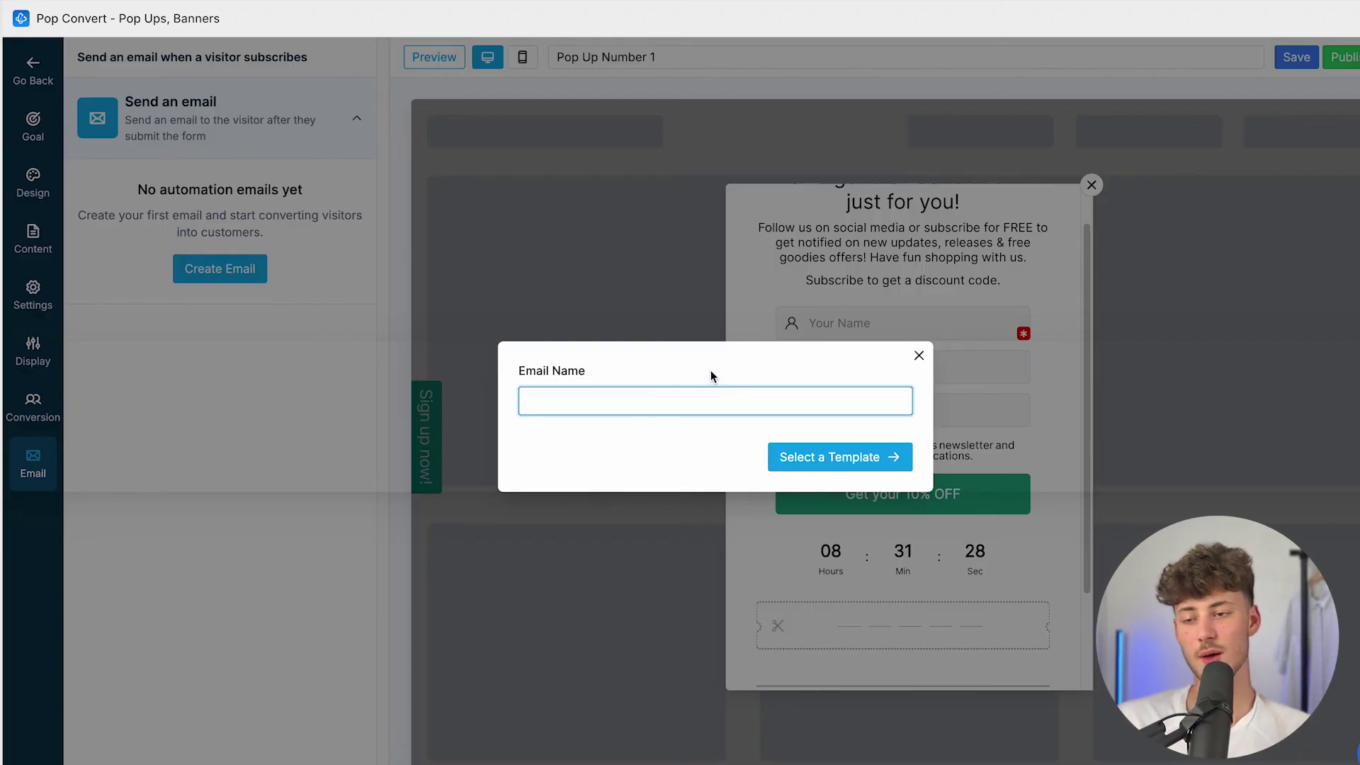
left_click(919, 355)
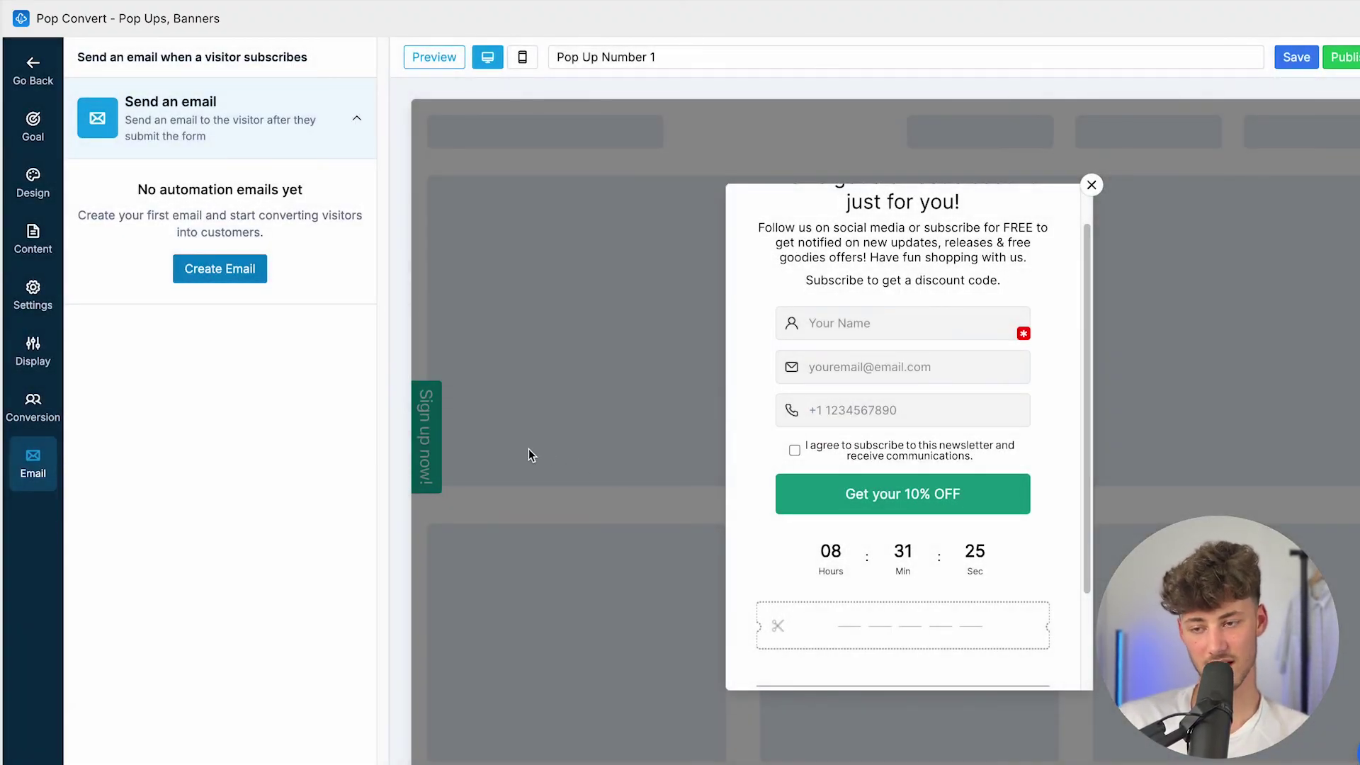